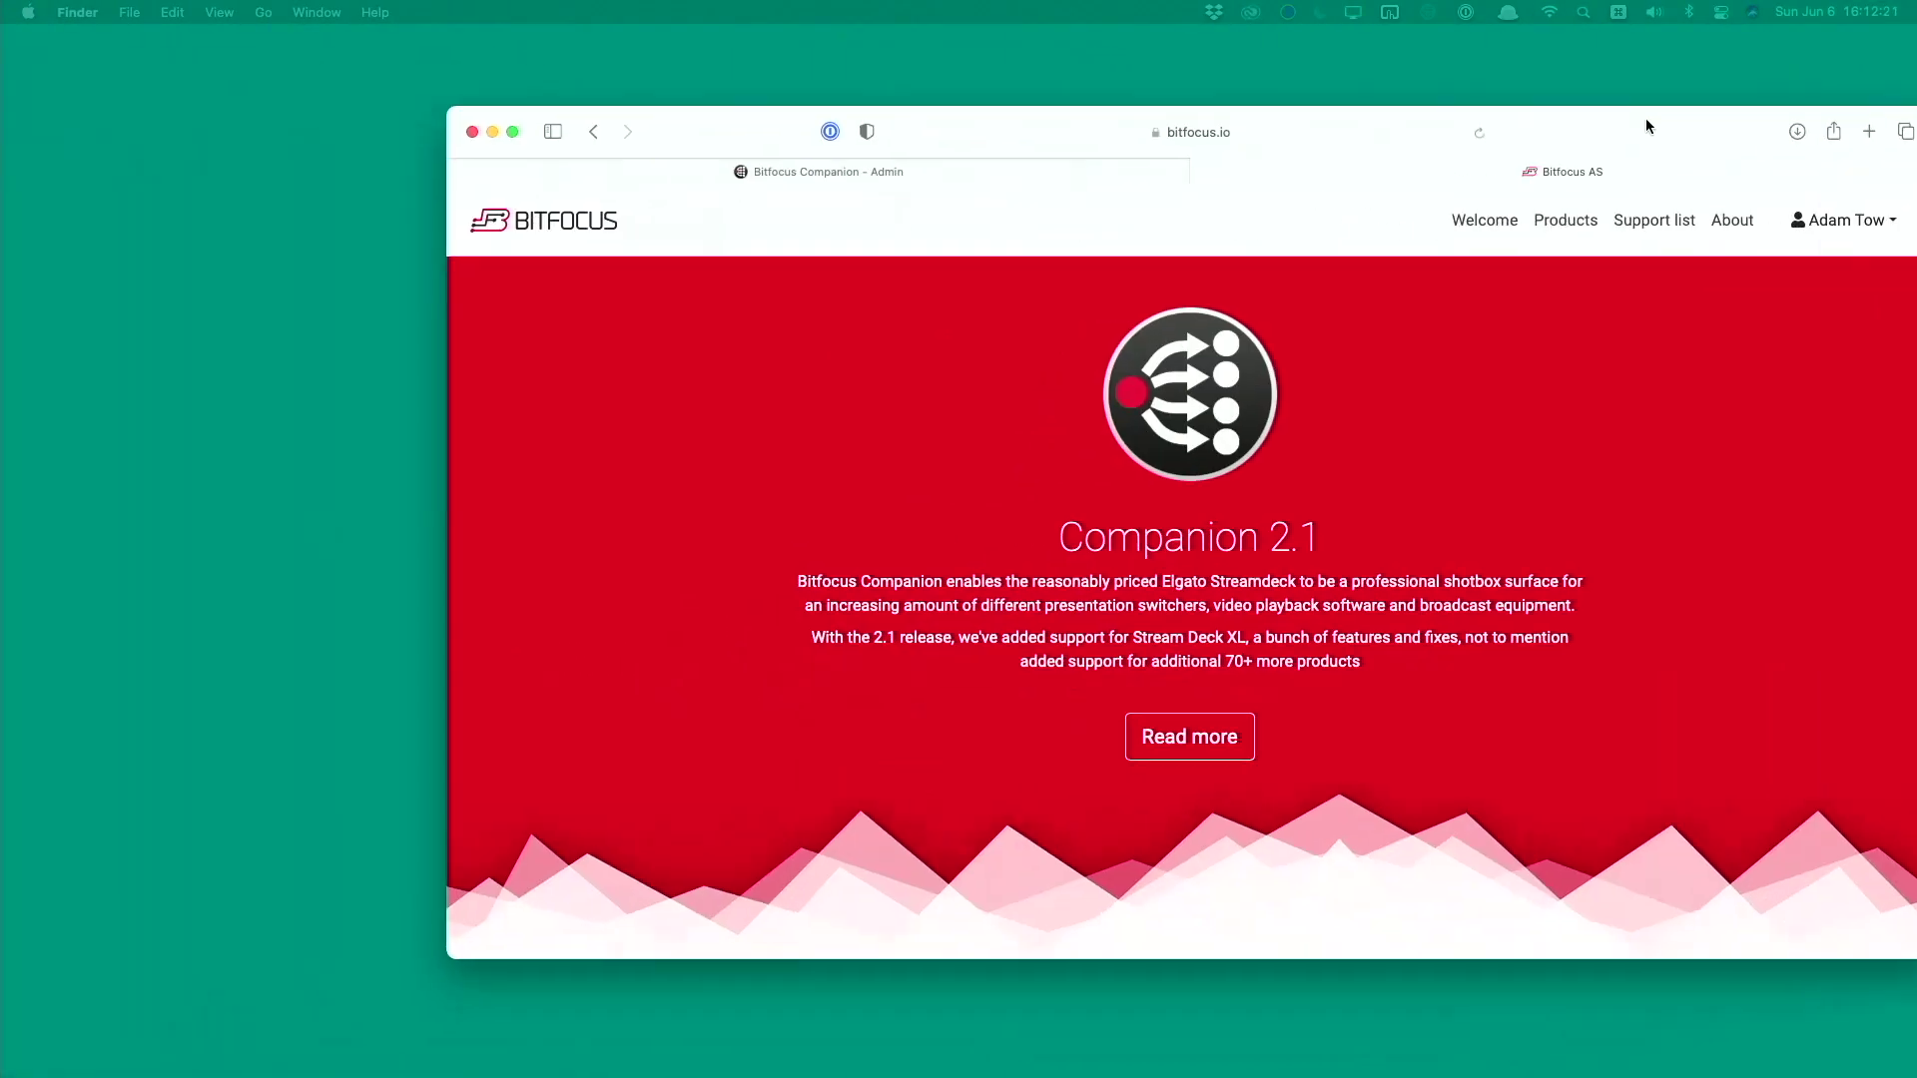
# Download the Mac version of Companion from the bitfocus.io downloads page.
pyautogui.moveTo(1595, 121); pyautogui.dragTo(1369, 114)
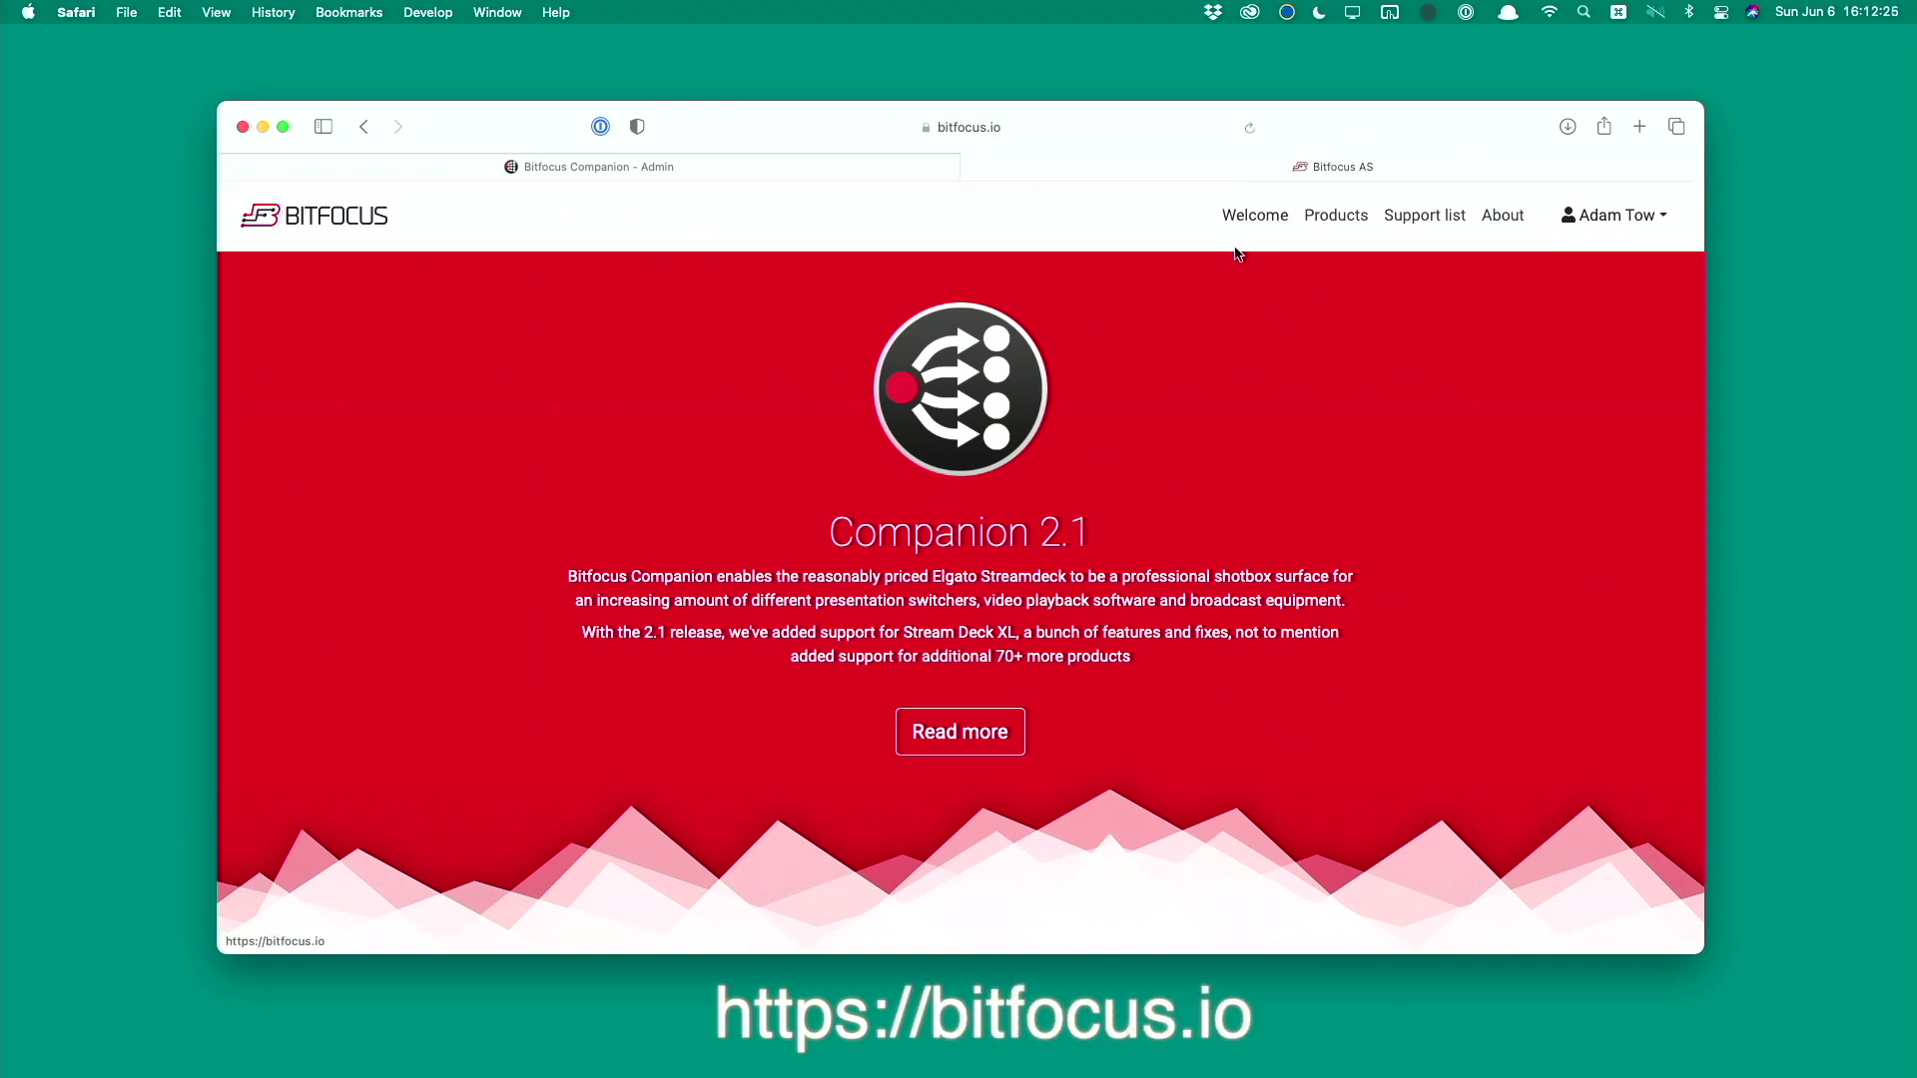
pyautogui.click(957, 736)
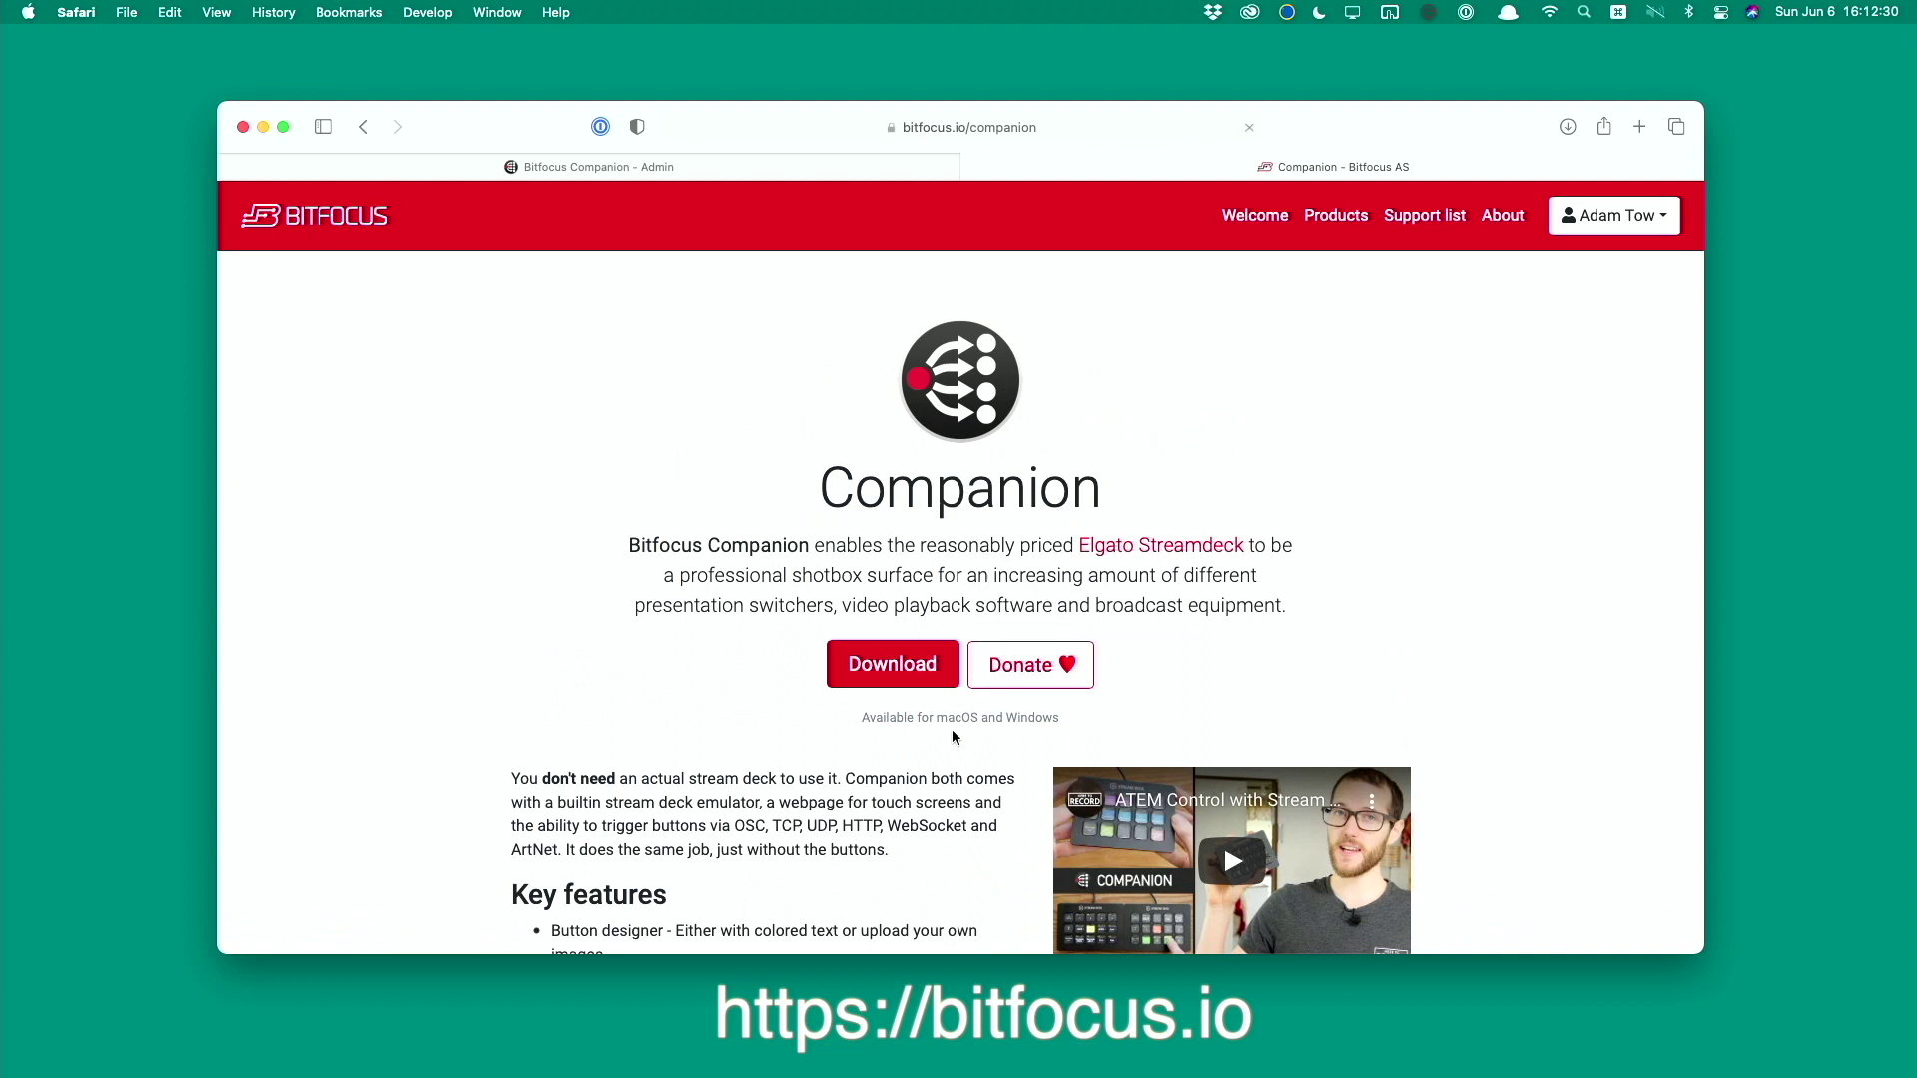
pyautogui.click(872, 667)
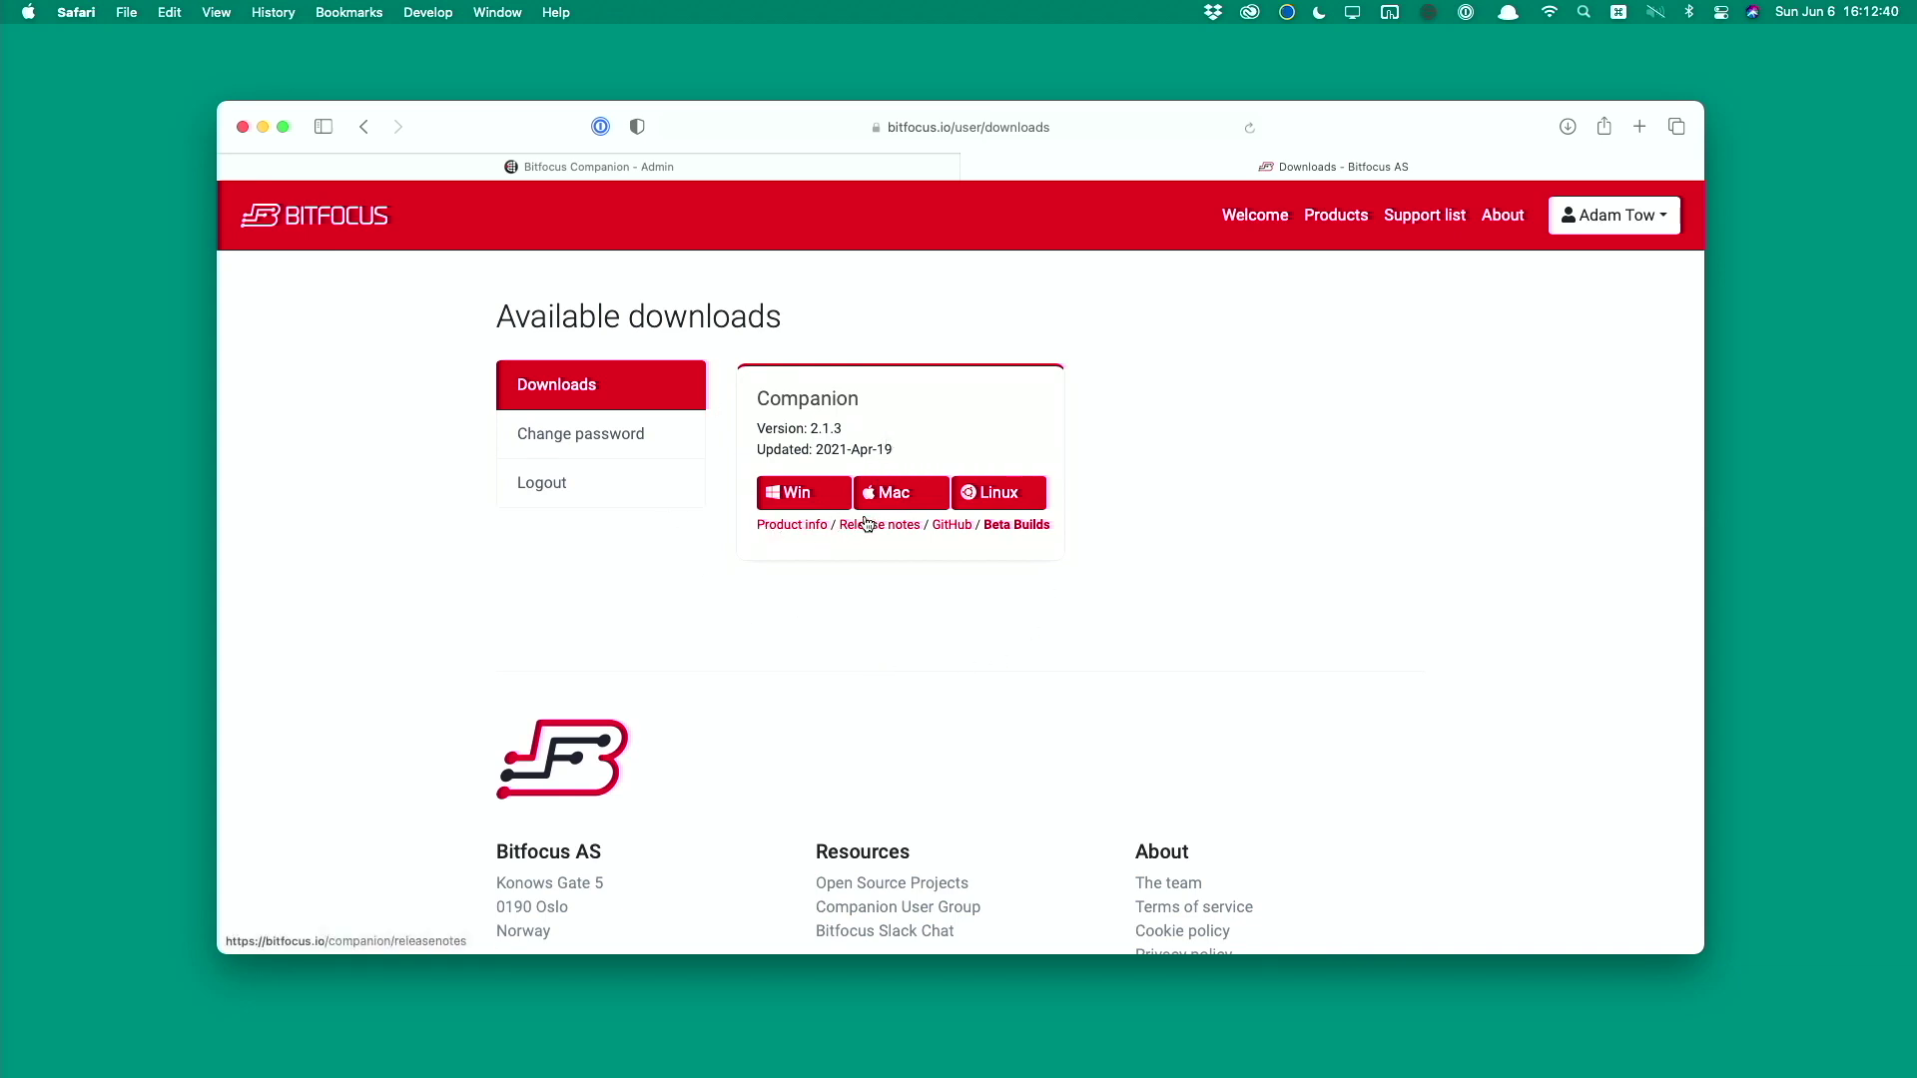
pyautogui.click(902, 493)
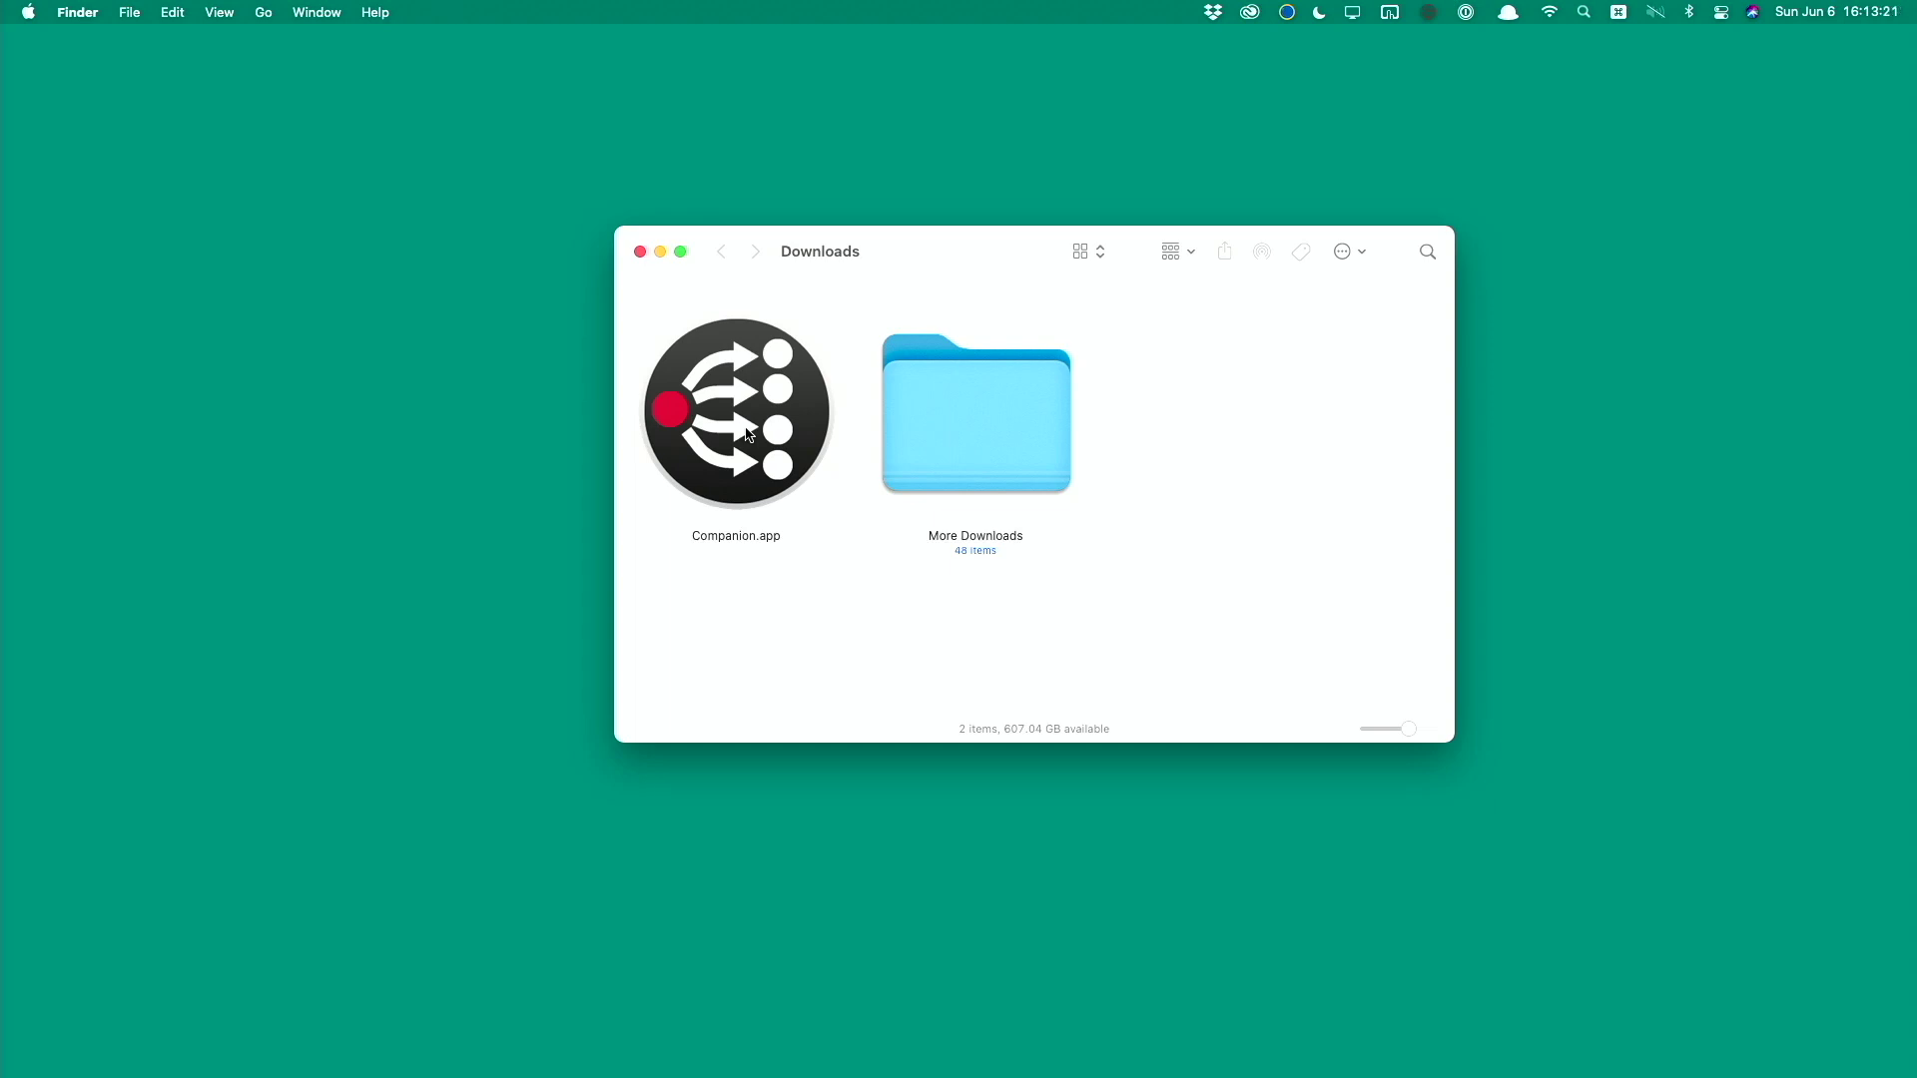
# Open Companion.app from the Downloads folder and launch its GUI in the browser.
pyautogui.click(748, 432)
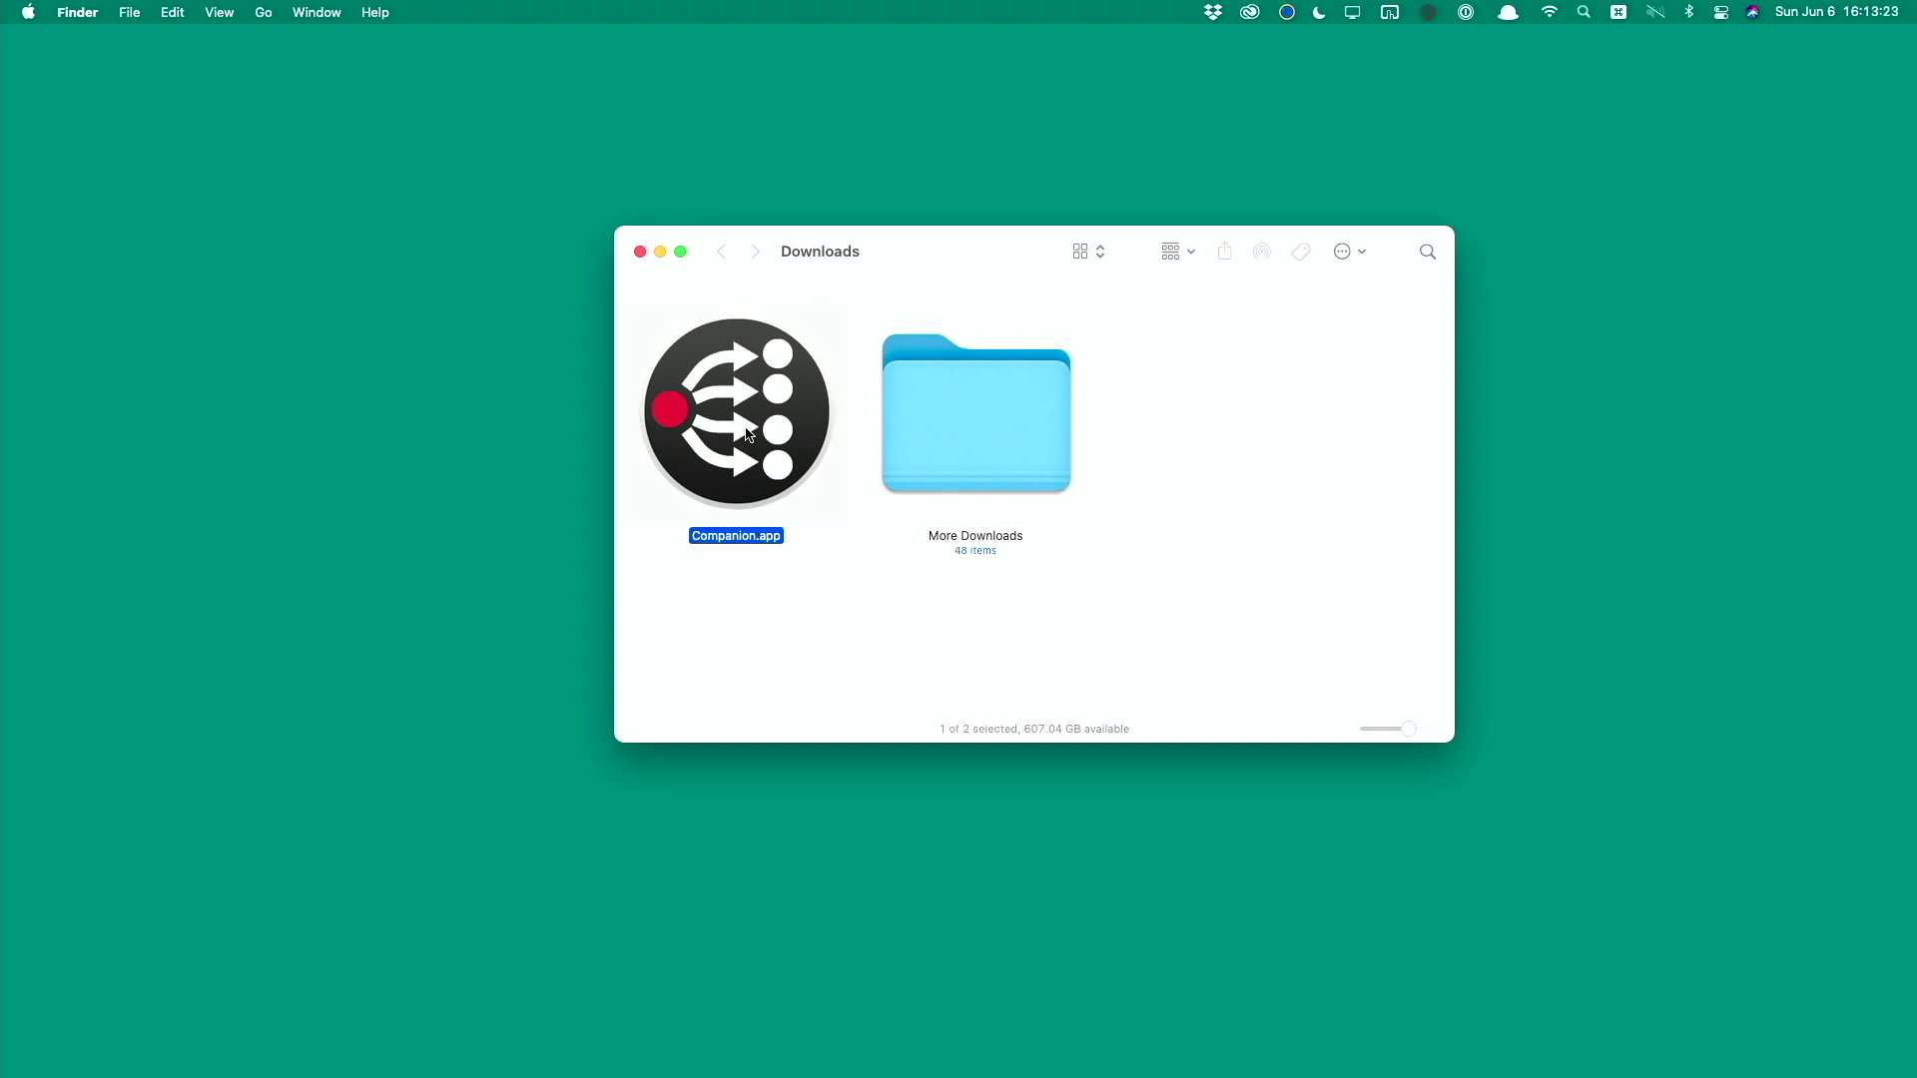
pyautogui.rightClick(749, 430)
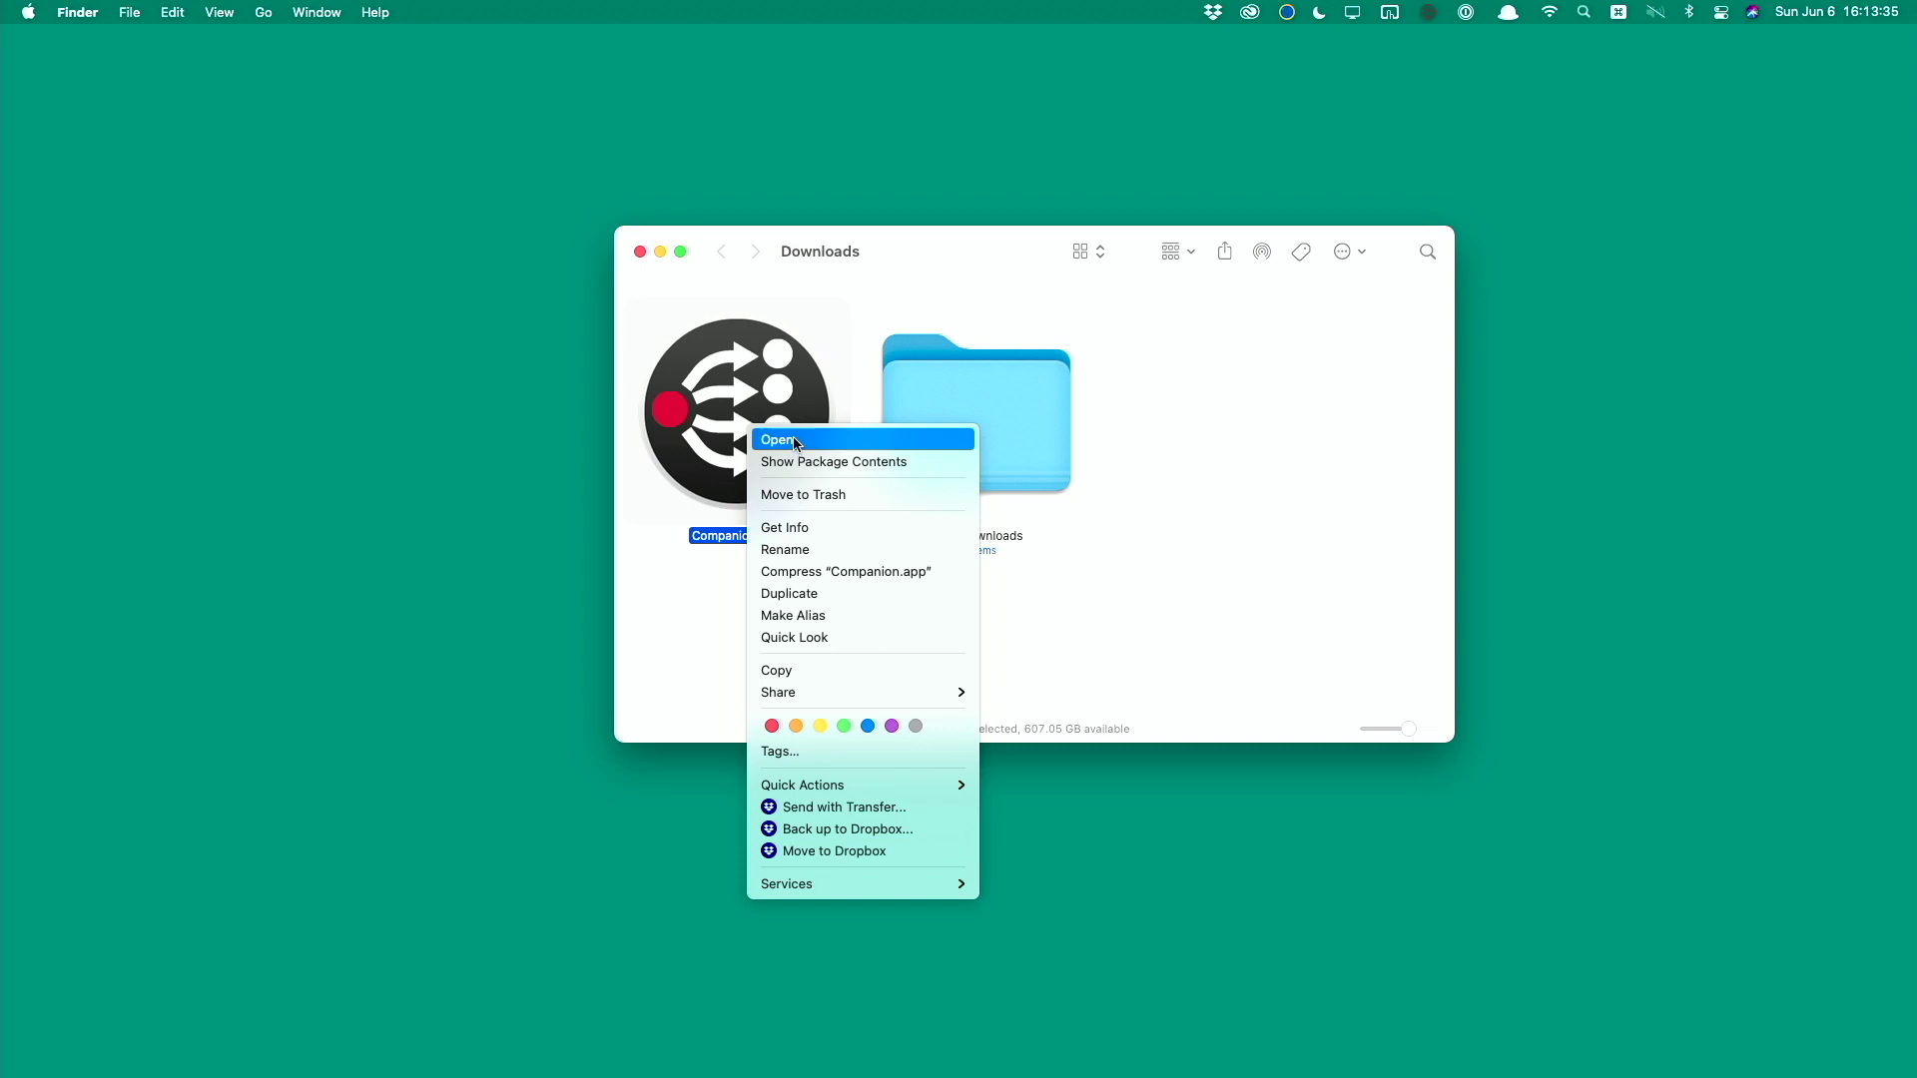
pyautogui.click(797, 440)
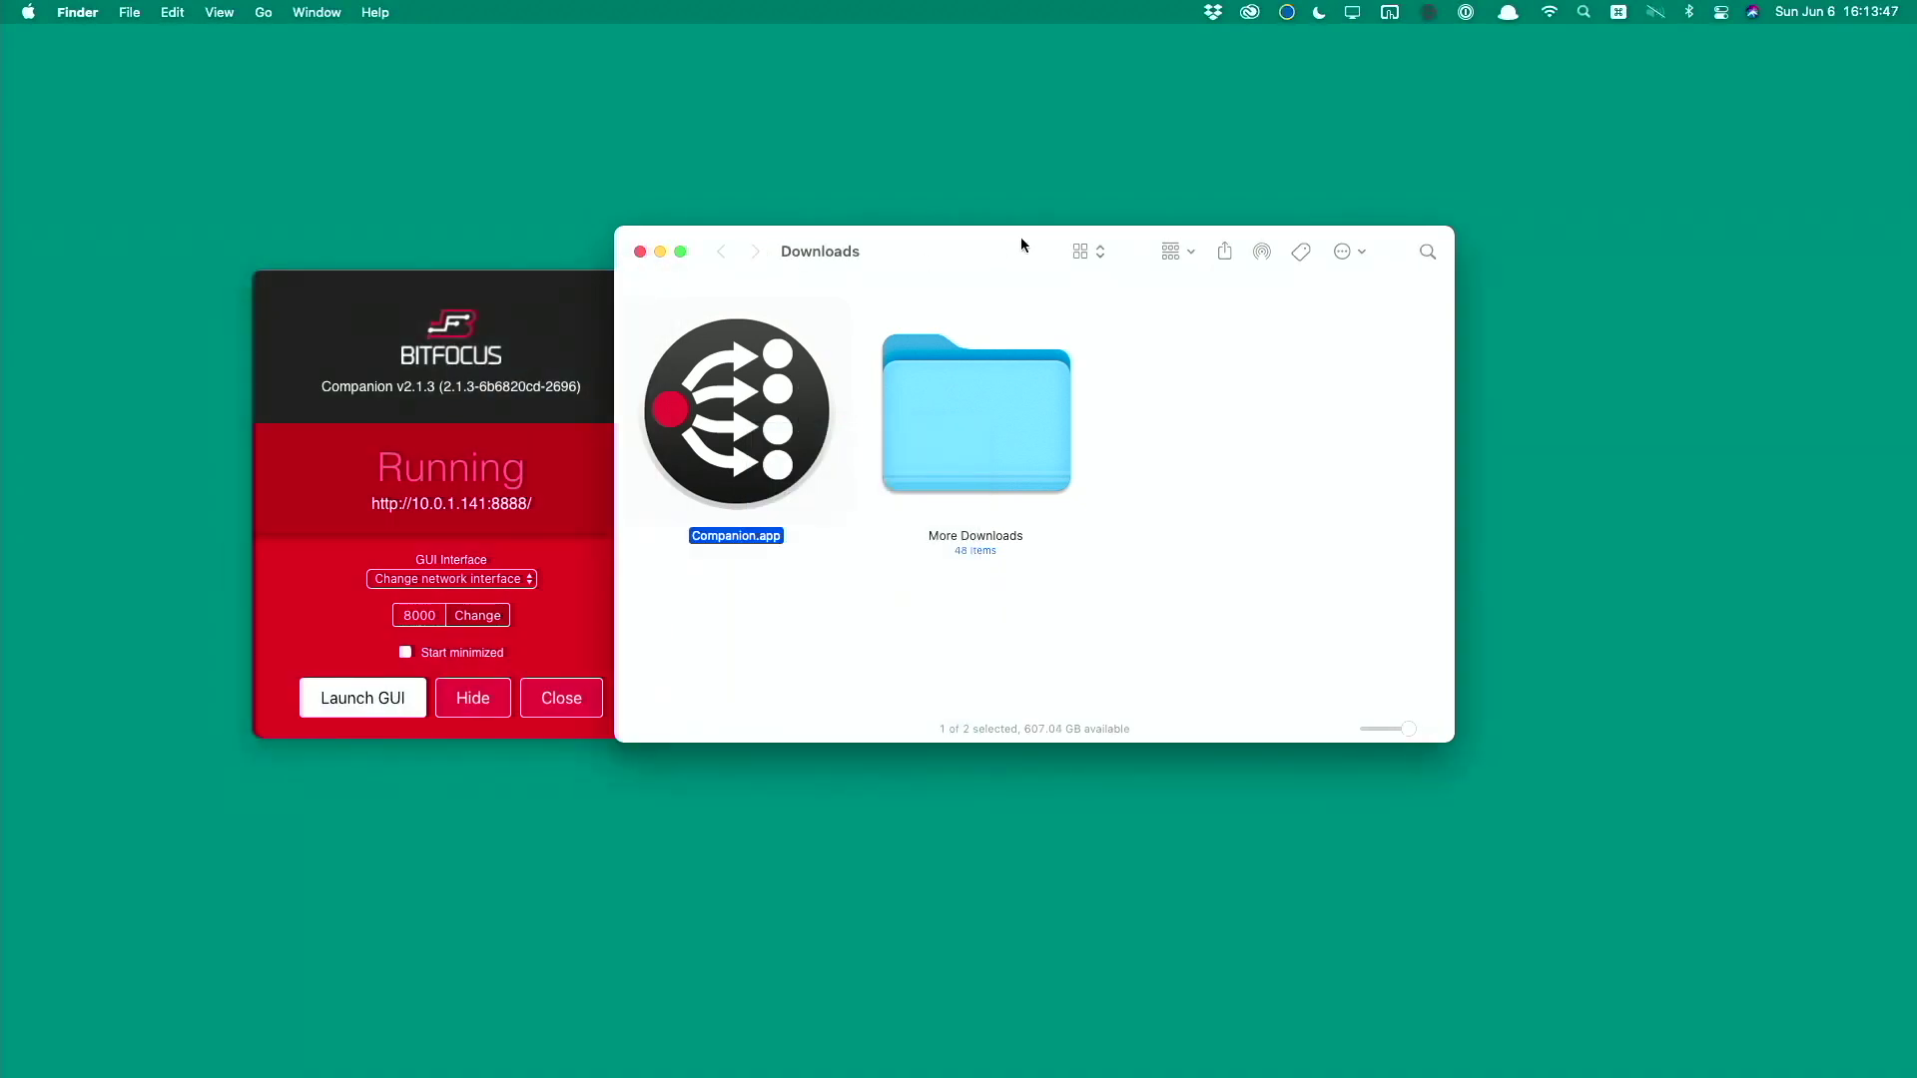
pyautogui.moveTo(1021, 237); pyautogui.dragTo(1194, 234)
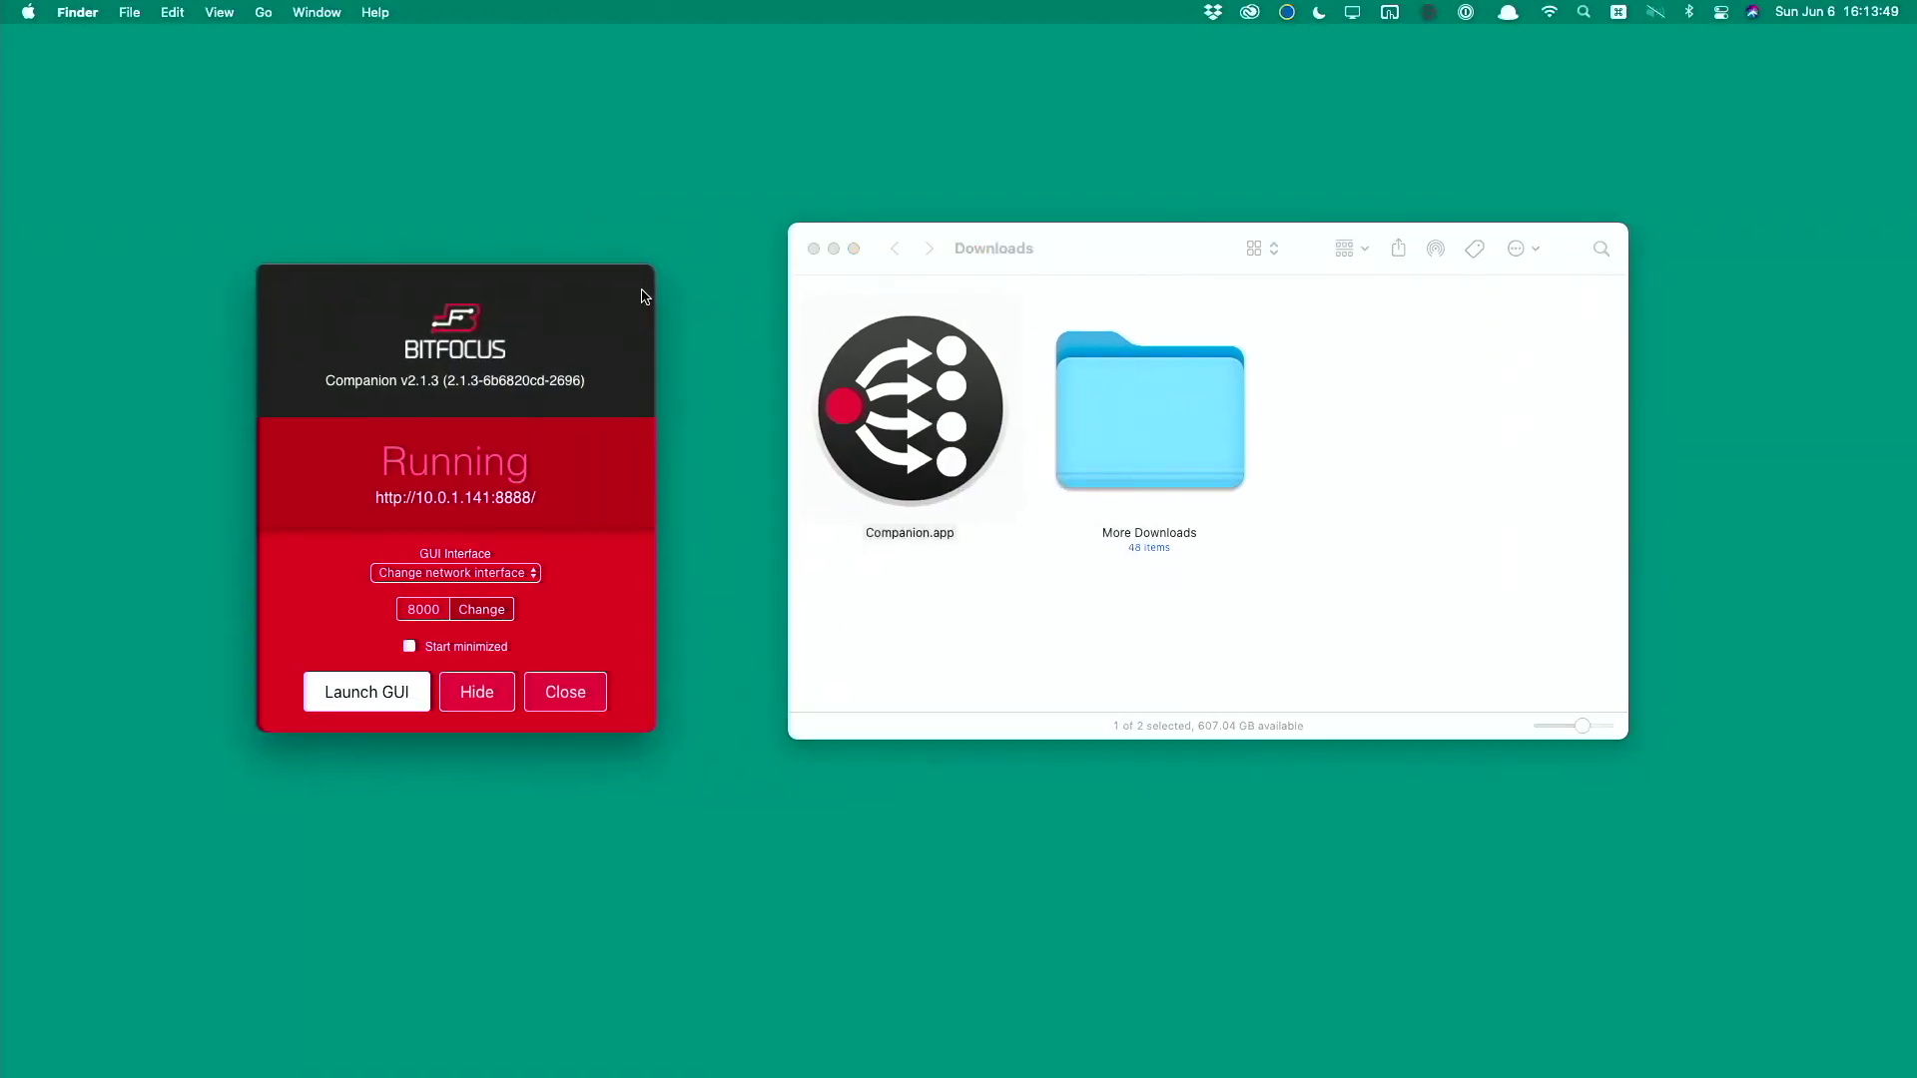
pyautogui.moveTo(644, 292); pyautogui.dragTo(676, 310)
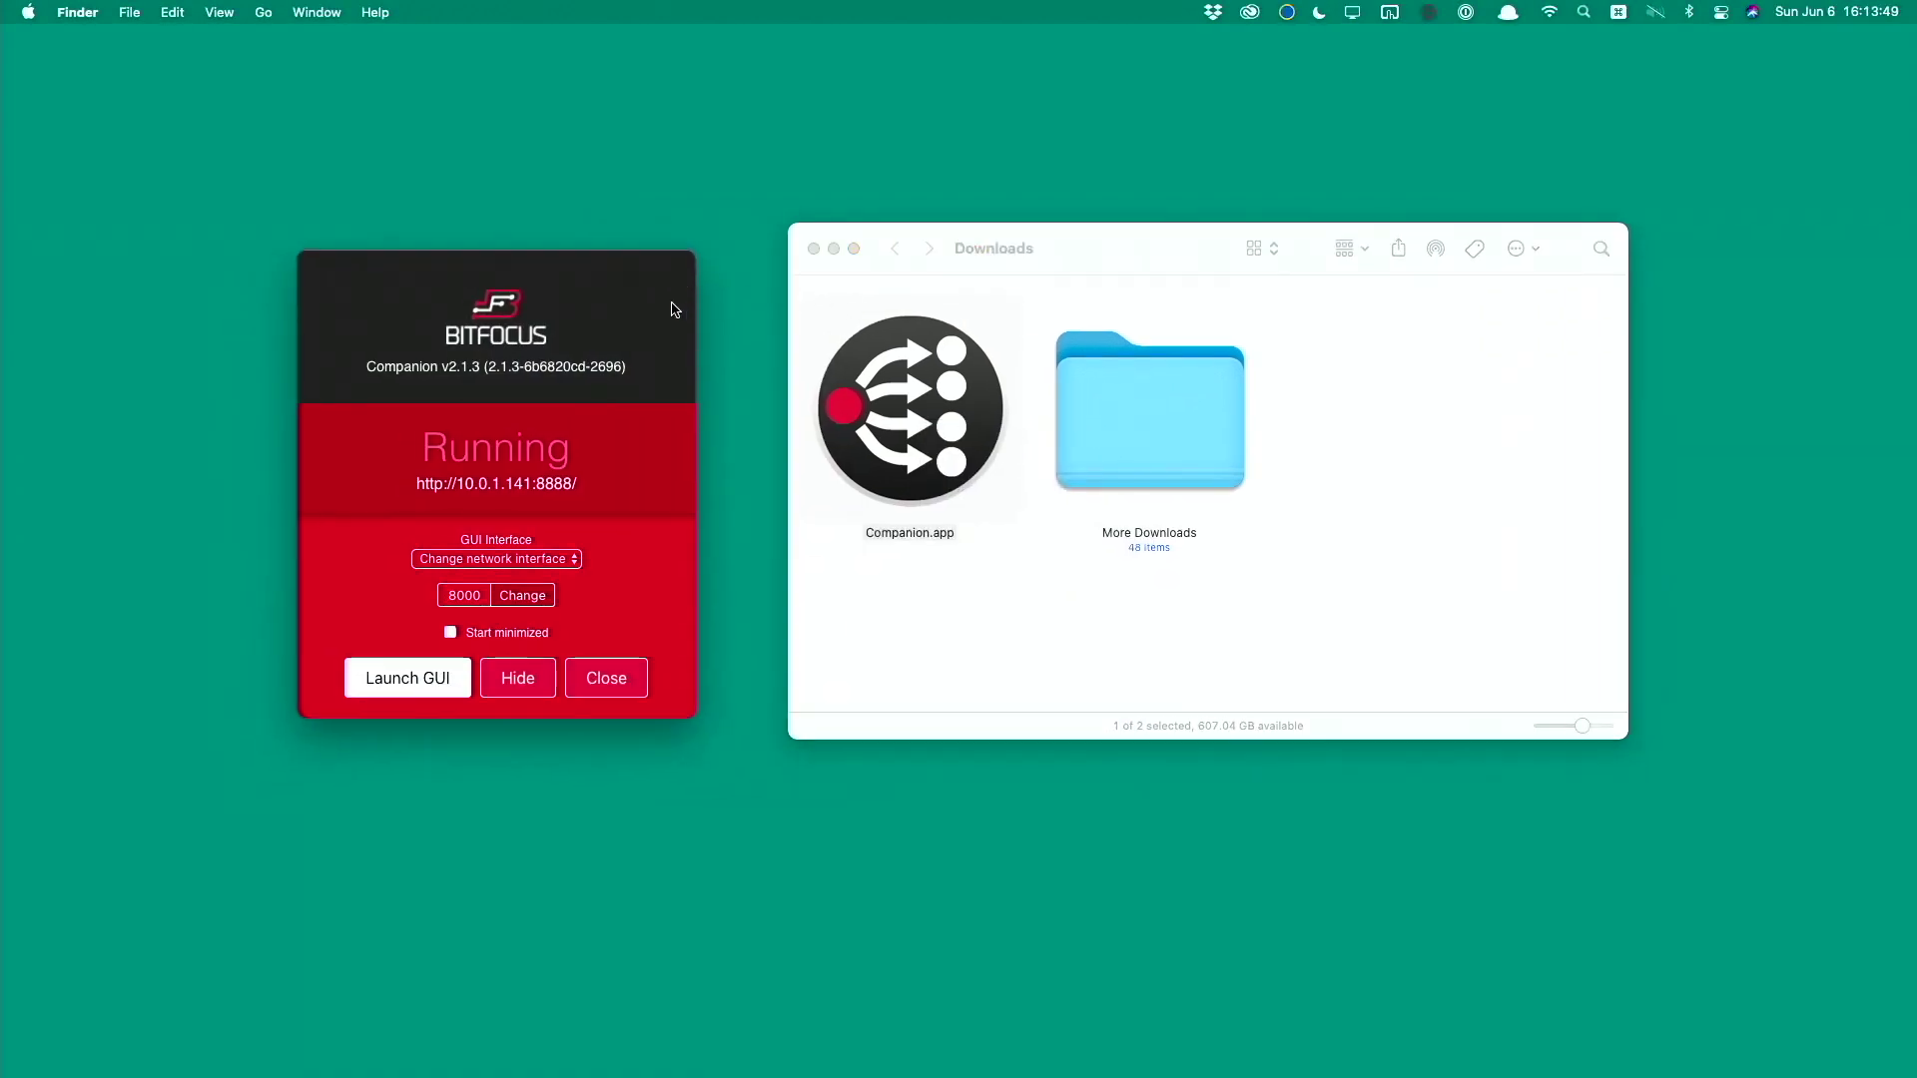
pyautogui.click(382, 682)
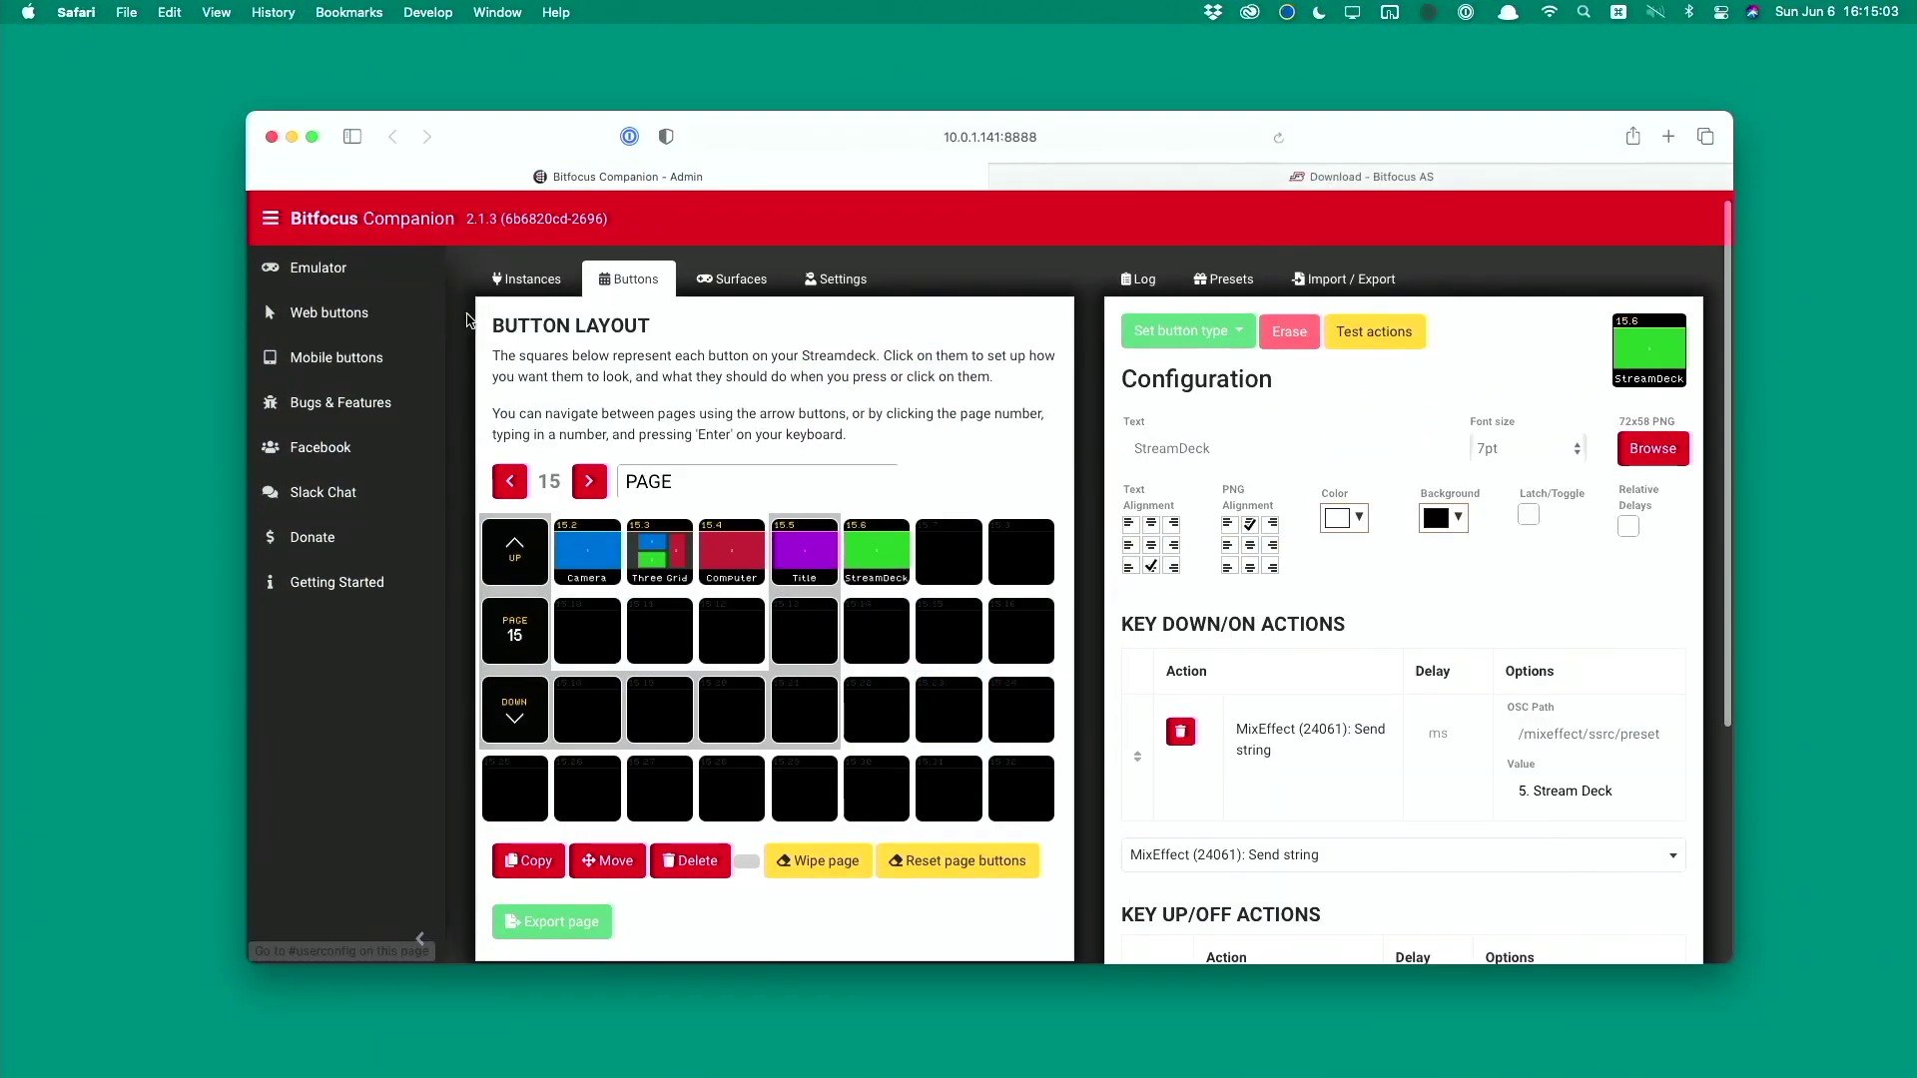
# Find the Generic OSC module by searching for "generic osc" and add it as a new instance.
pyautogui.click(514, 285)
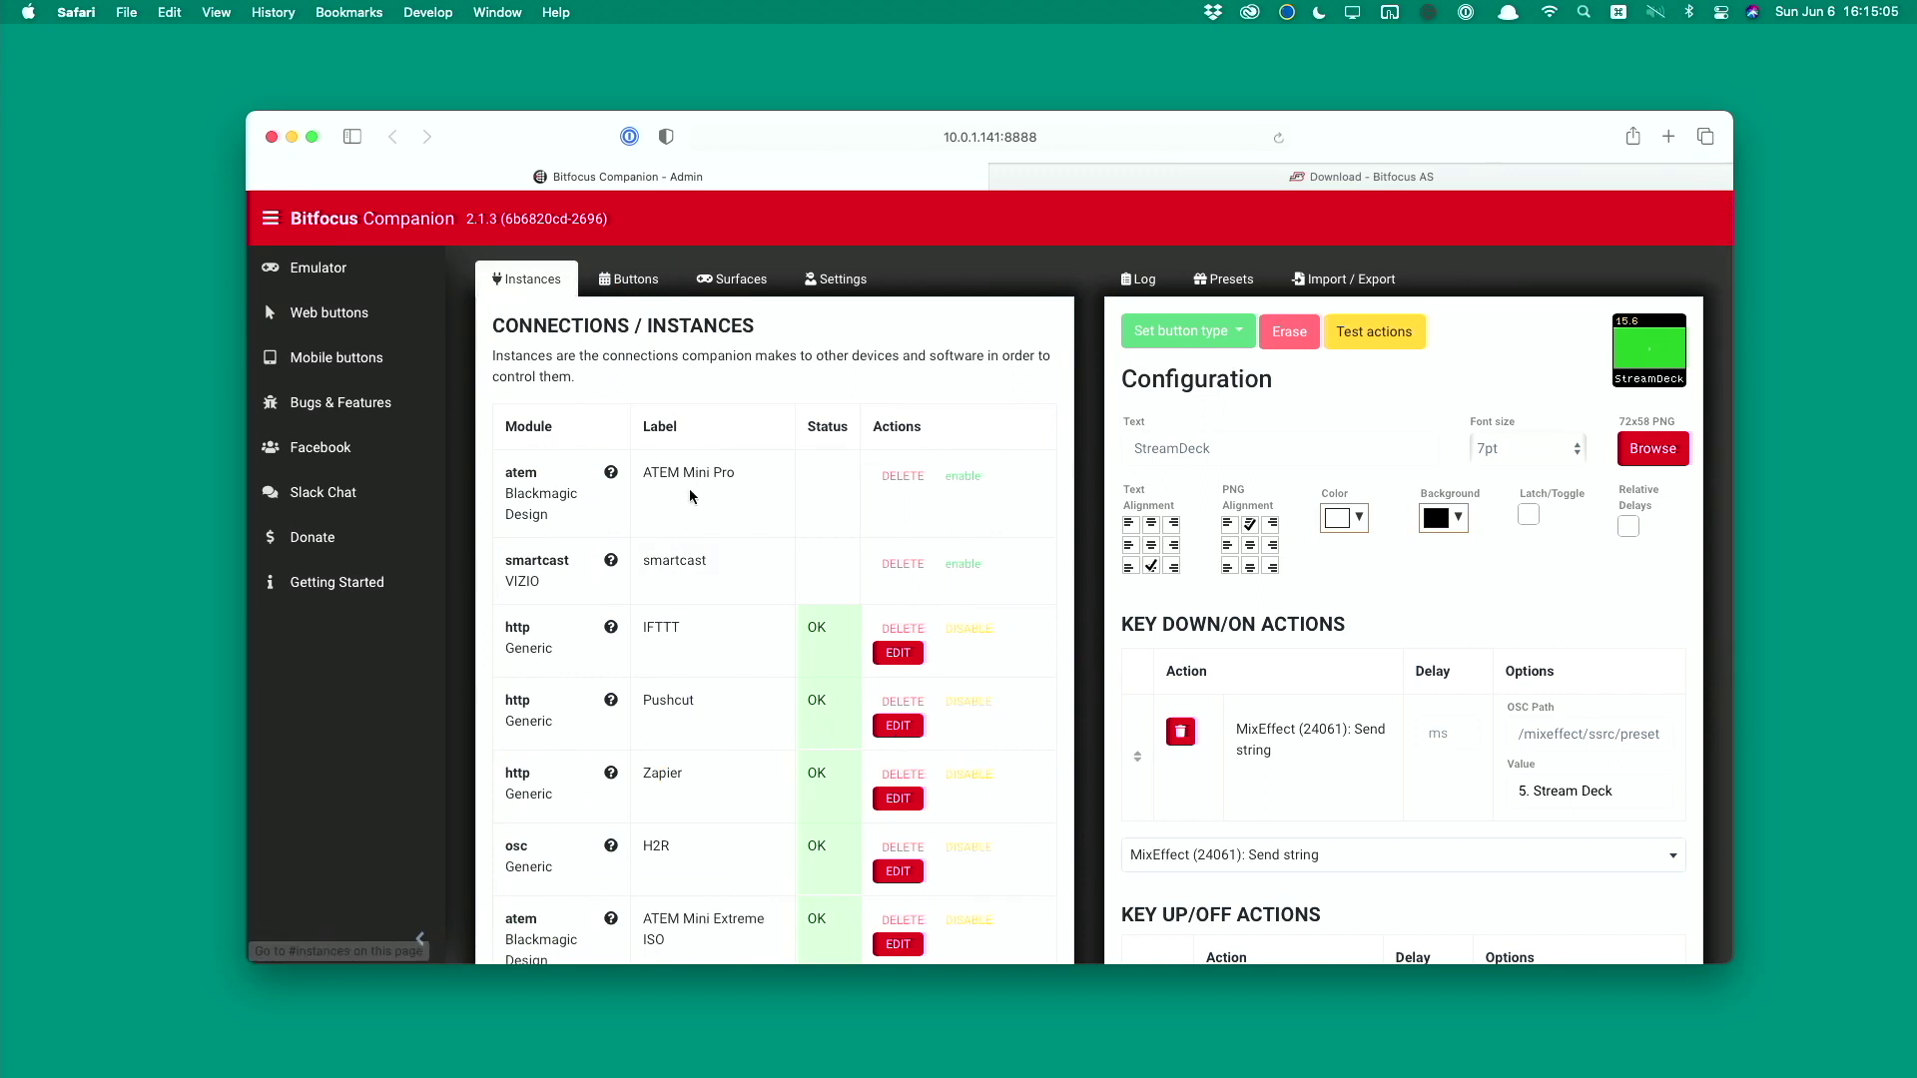
pyautogui.scroll(-10, 709, 547)
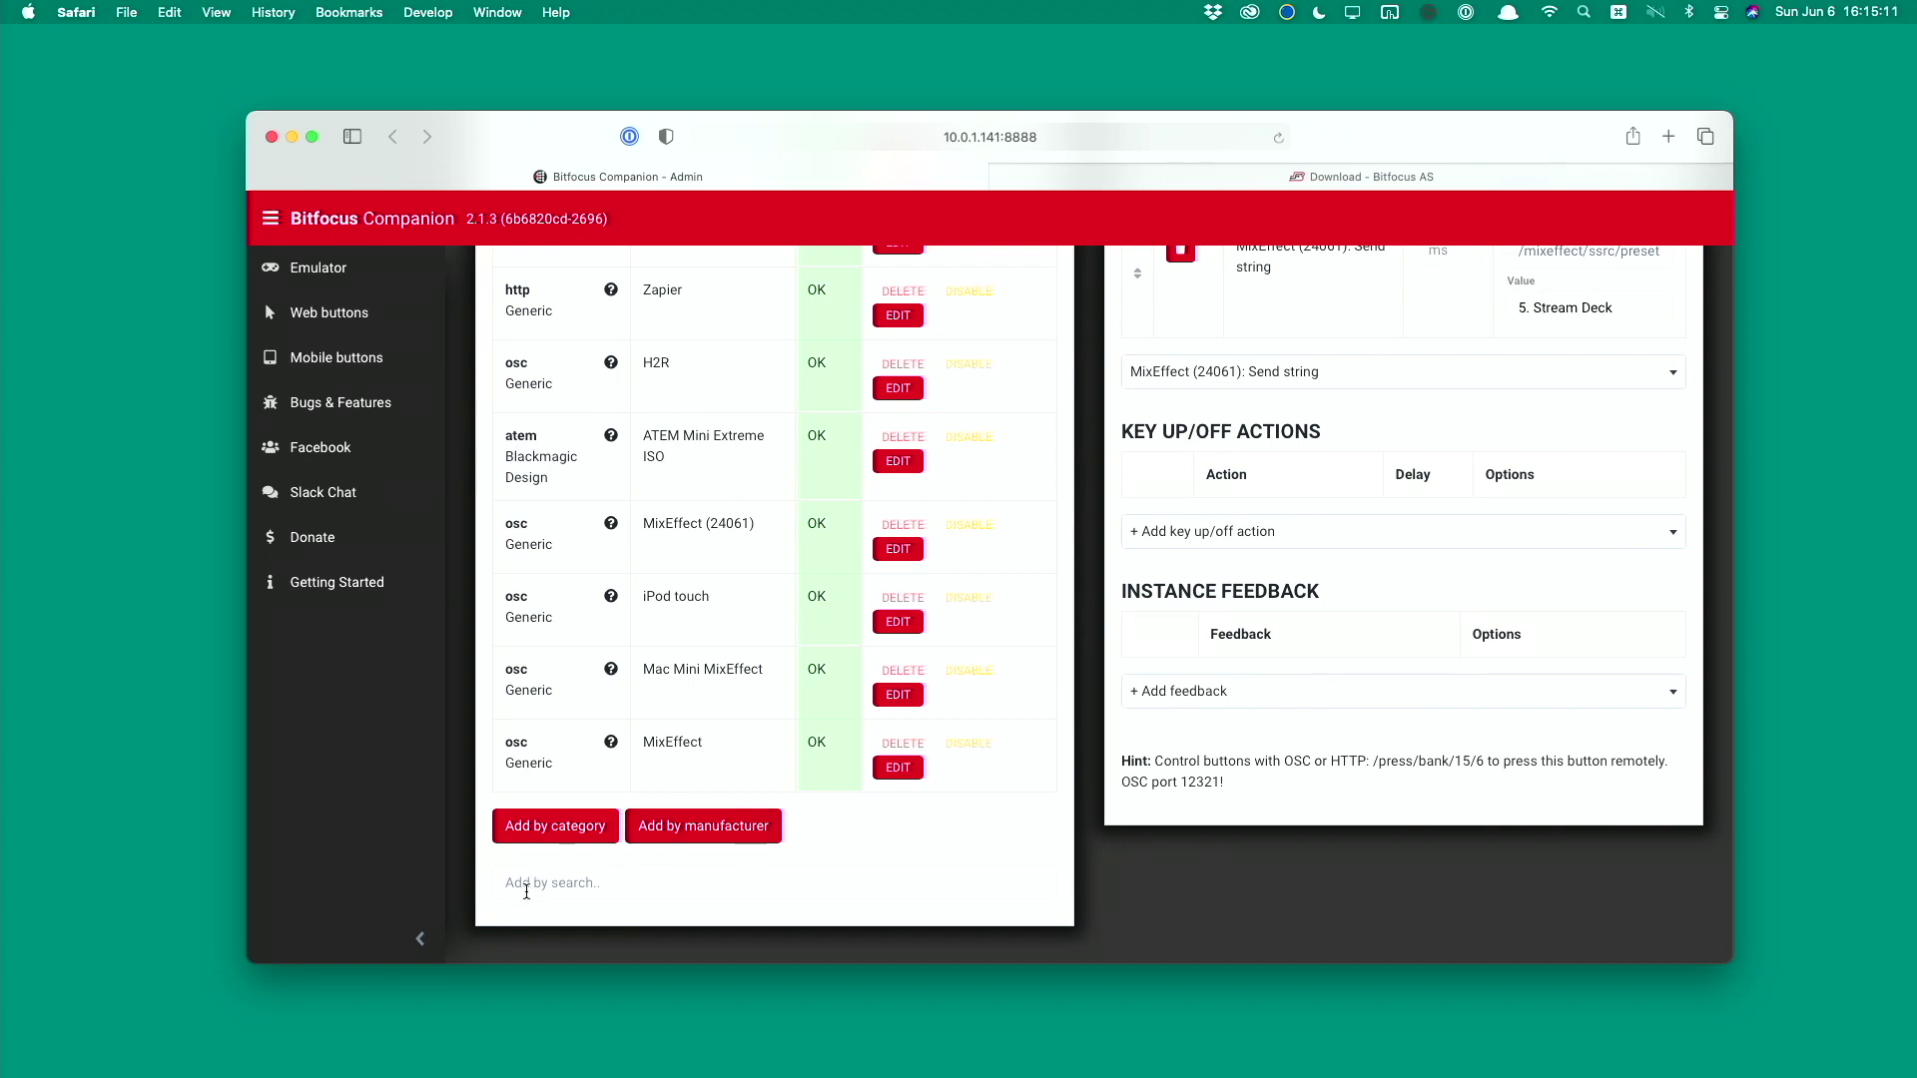
pyautogui.click(530, 888)
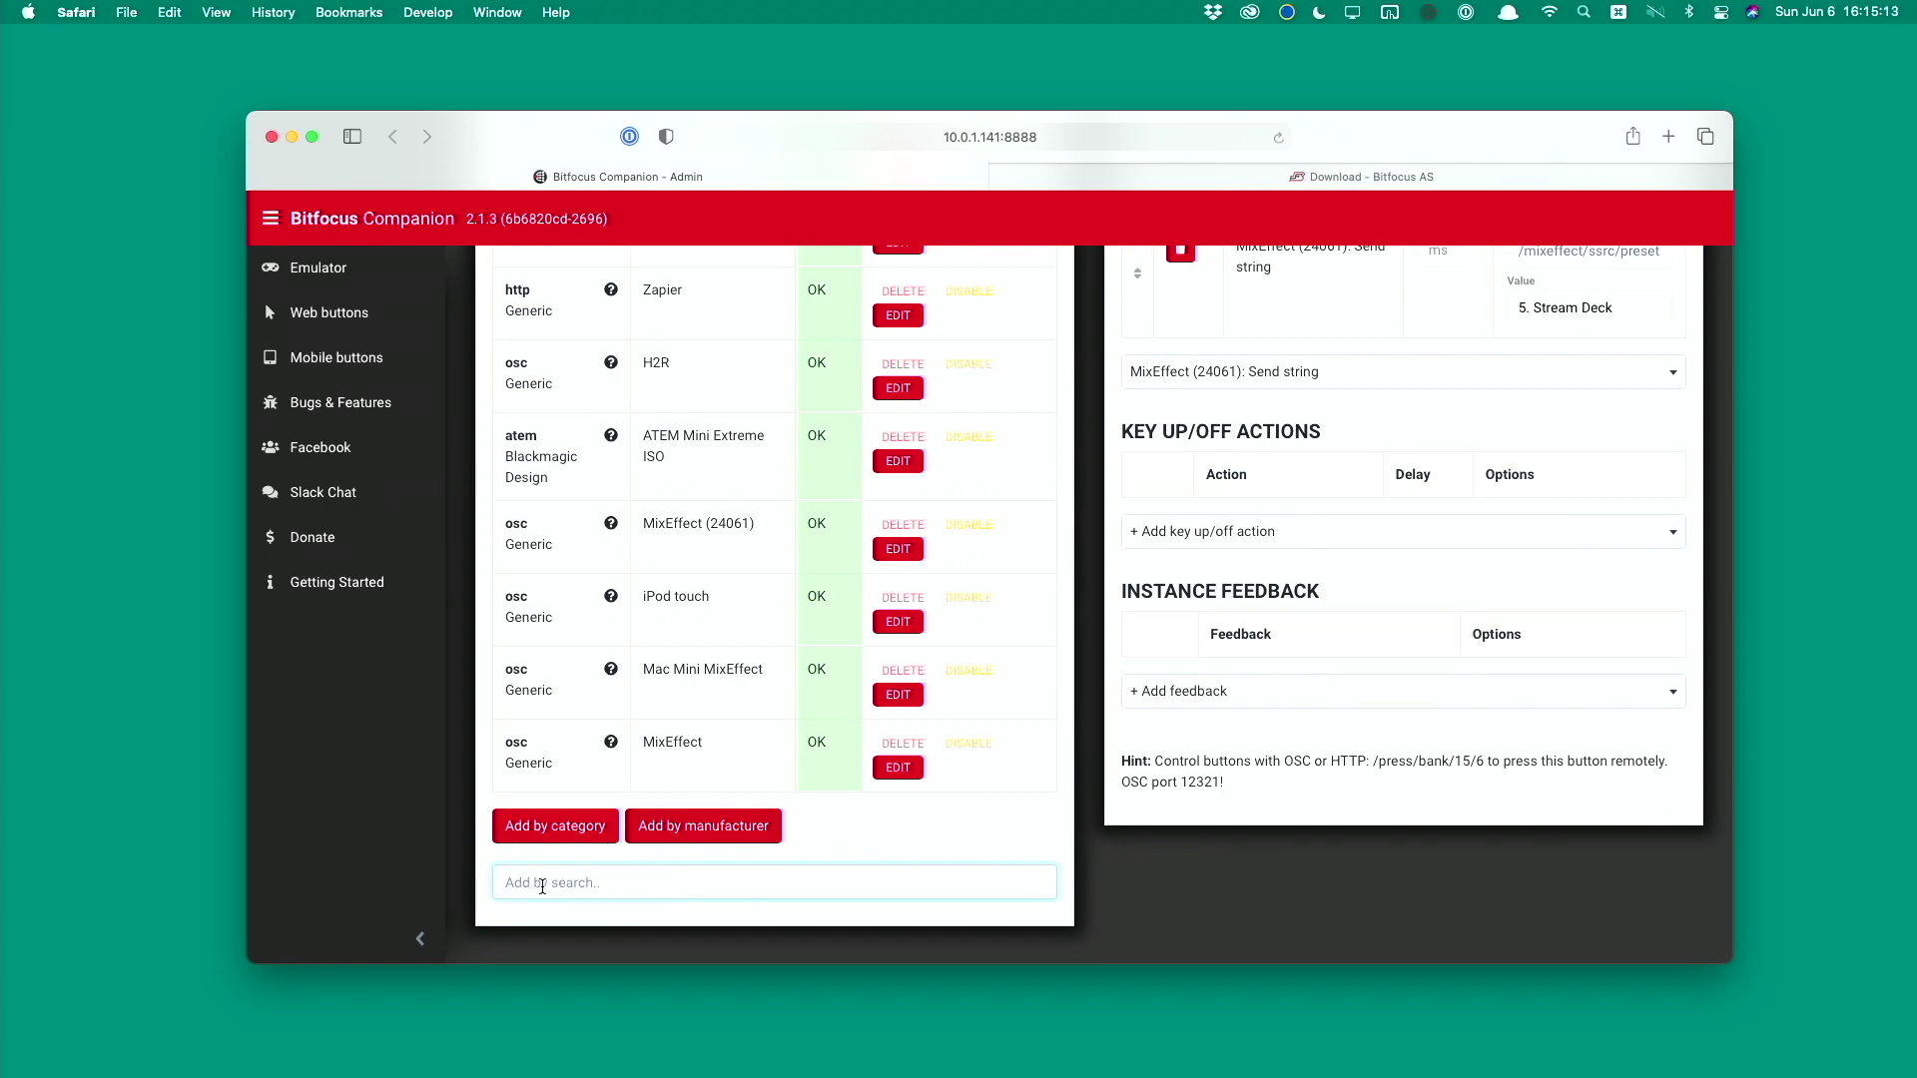
pyautogui.write('gen')
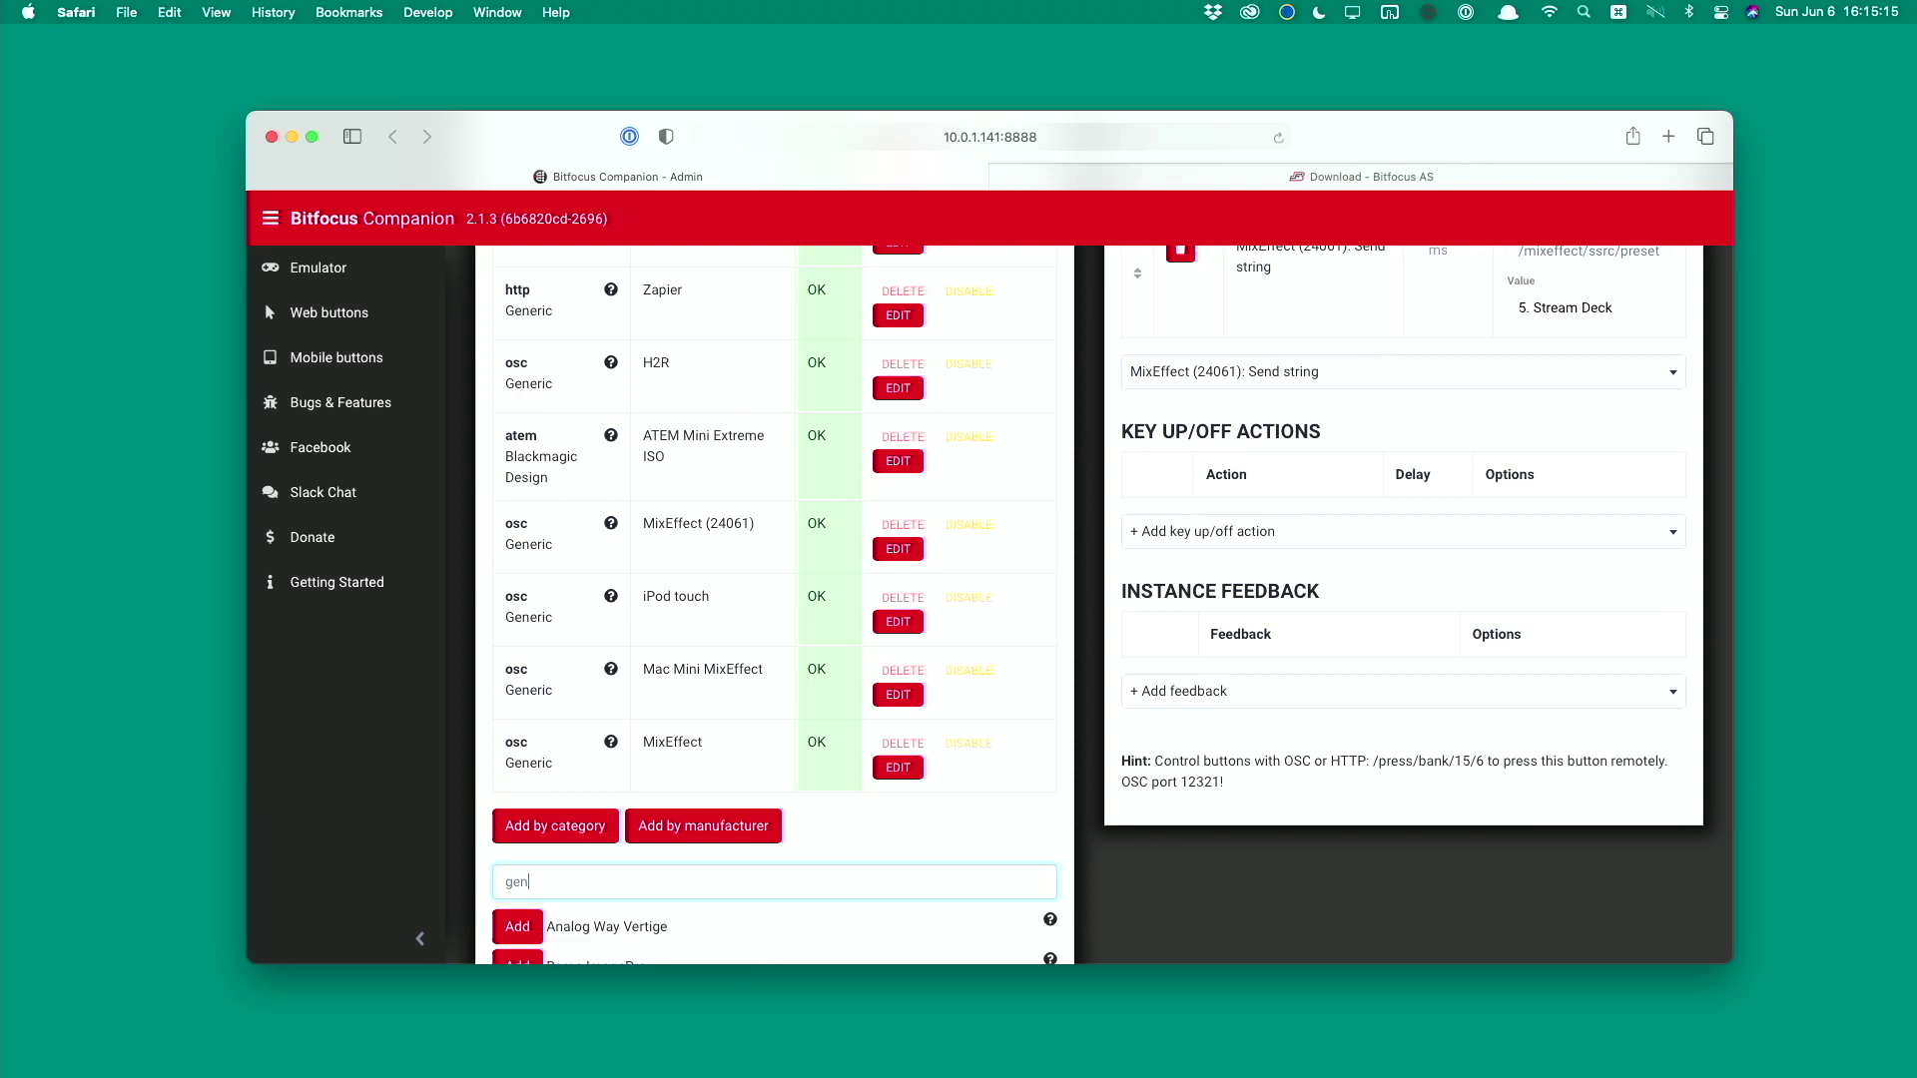
pyautogui.write('eric osc')
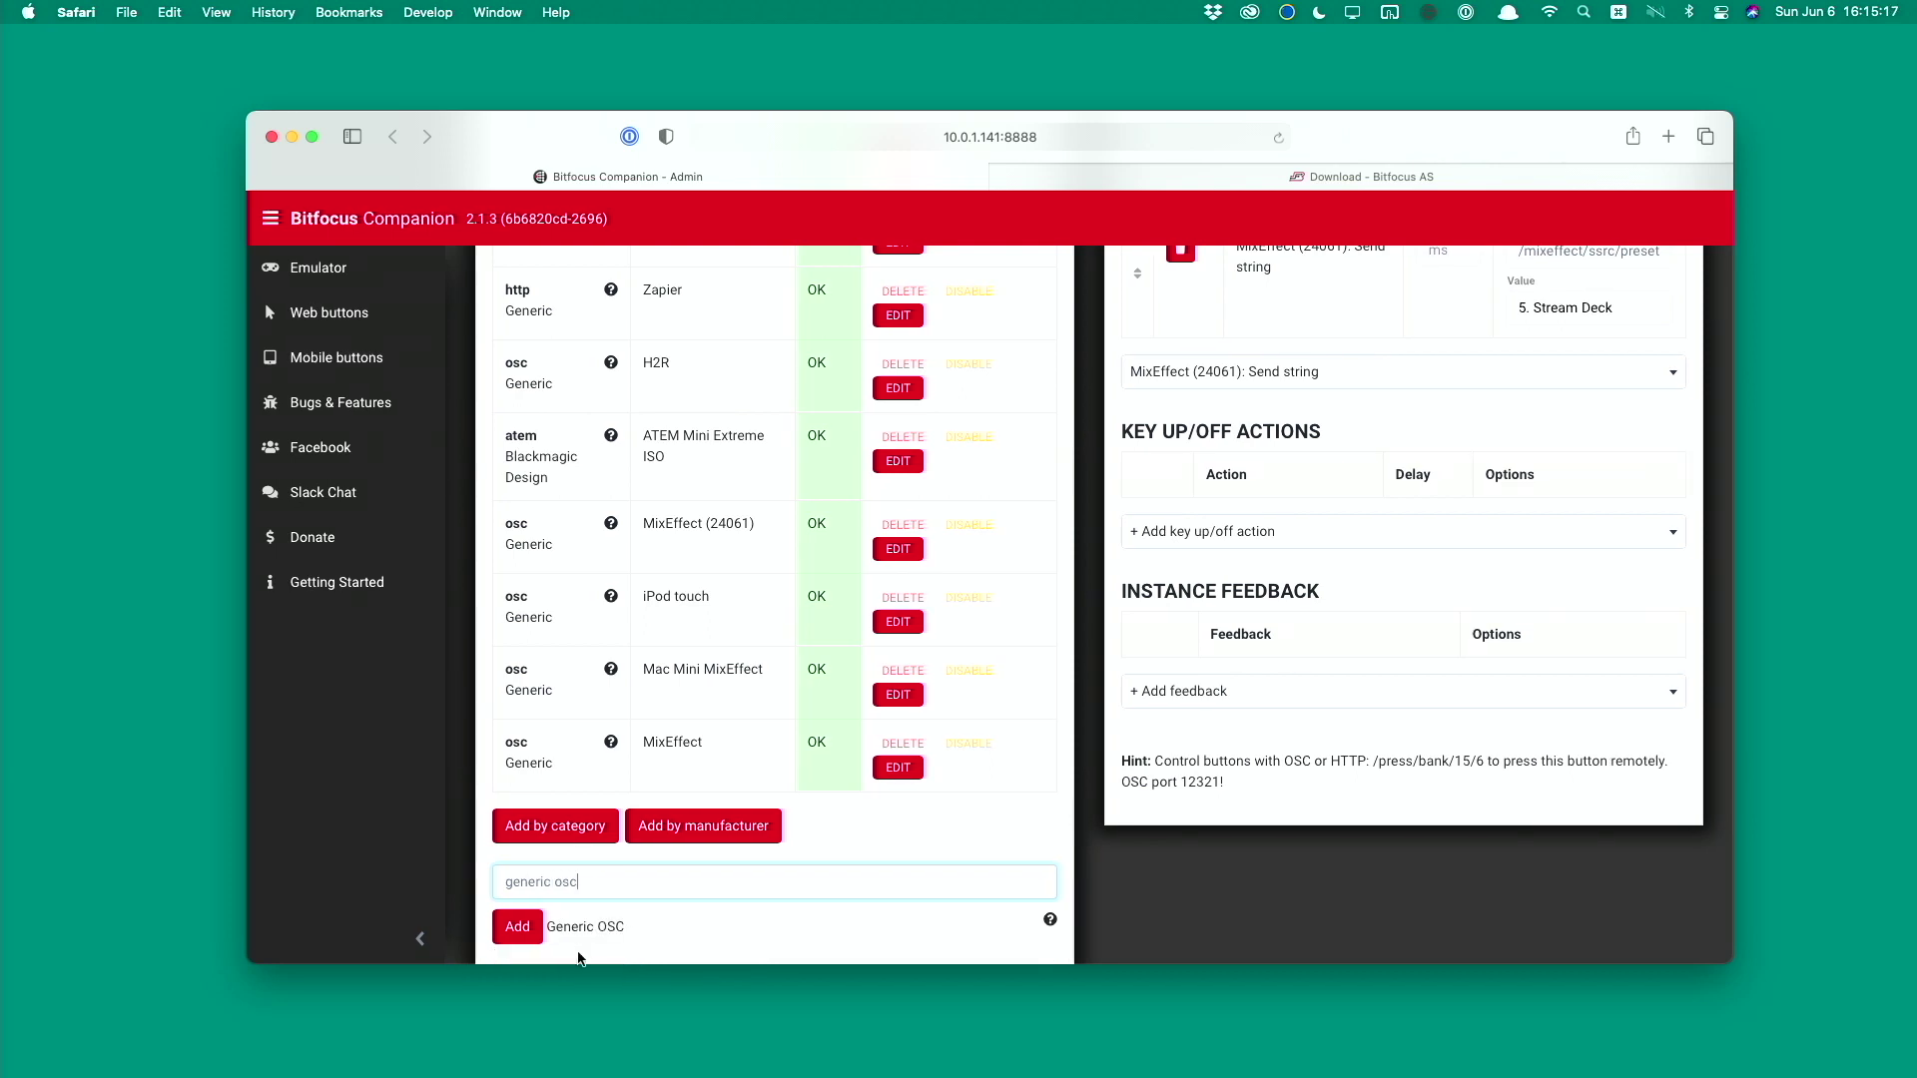
pyautogui.click(517, 927)
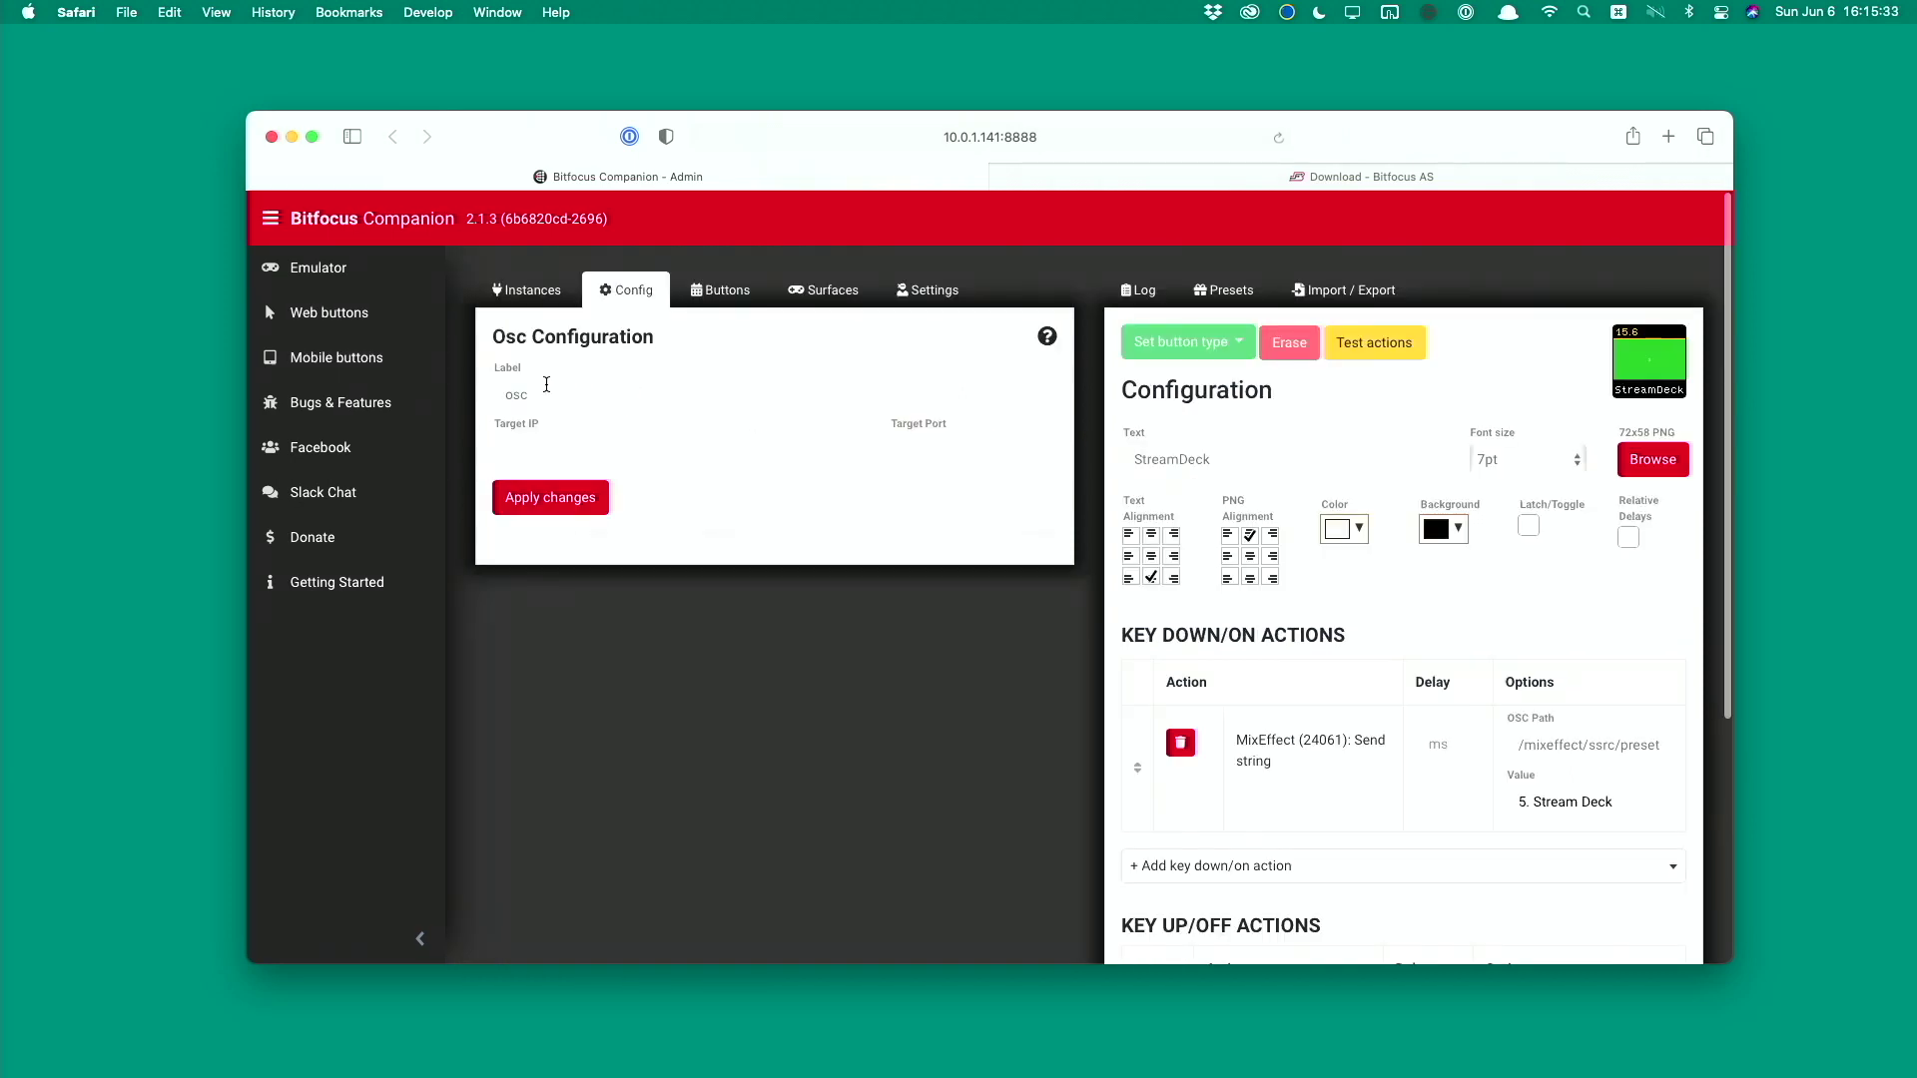
# Configure the OSC instance with label MixEffect (iPhone), target IP 10.0.1.10 and port 24061, apply it, and review it in the instance list.
pyautogui.click(547, 385)
pyautogui.press('super+a')
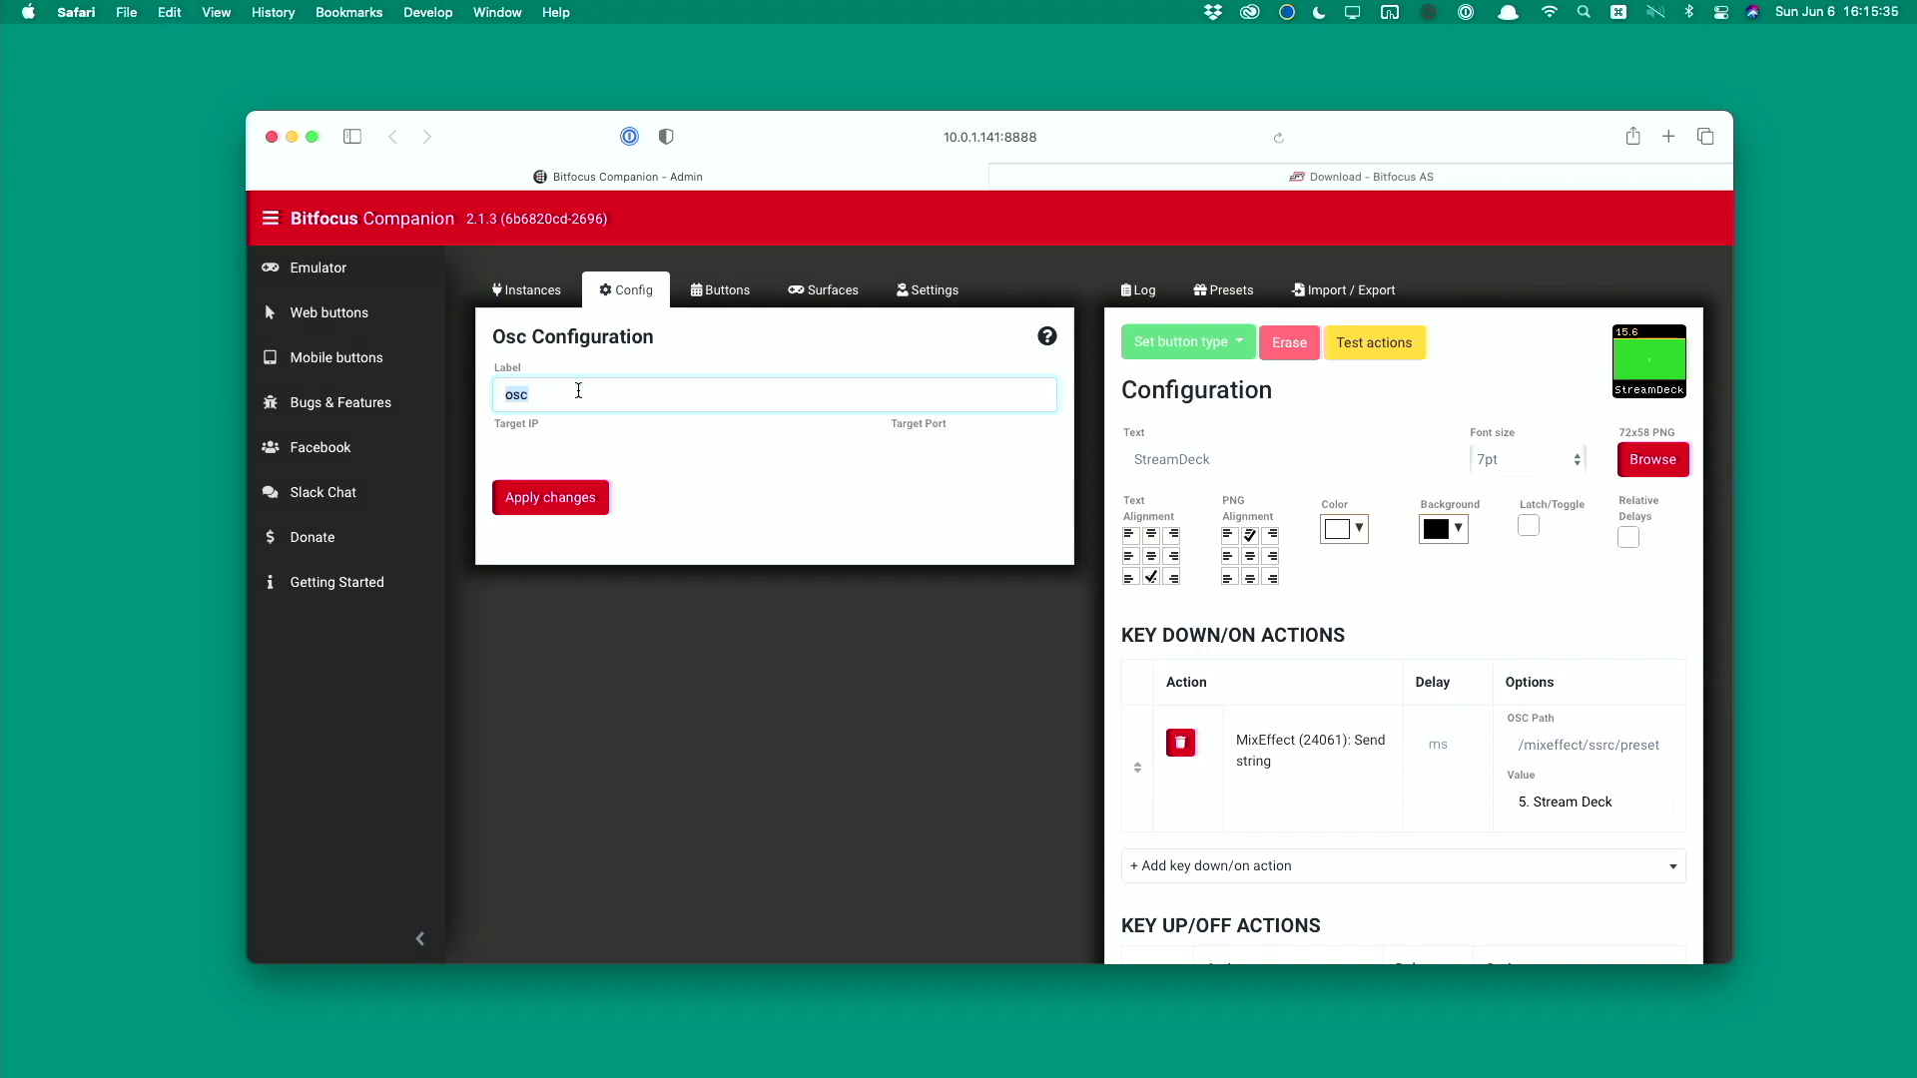
pyautogui.write('MixEffect (iPhone)')
pyautogui.press('Tab')
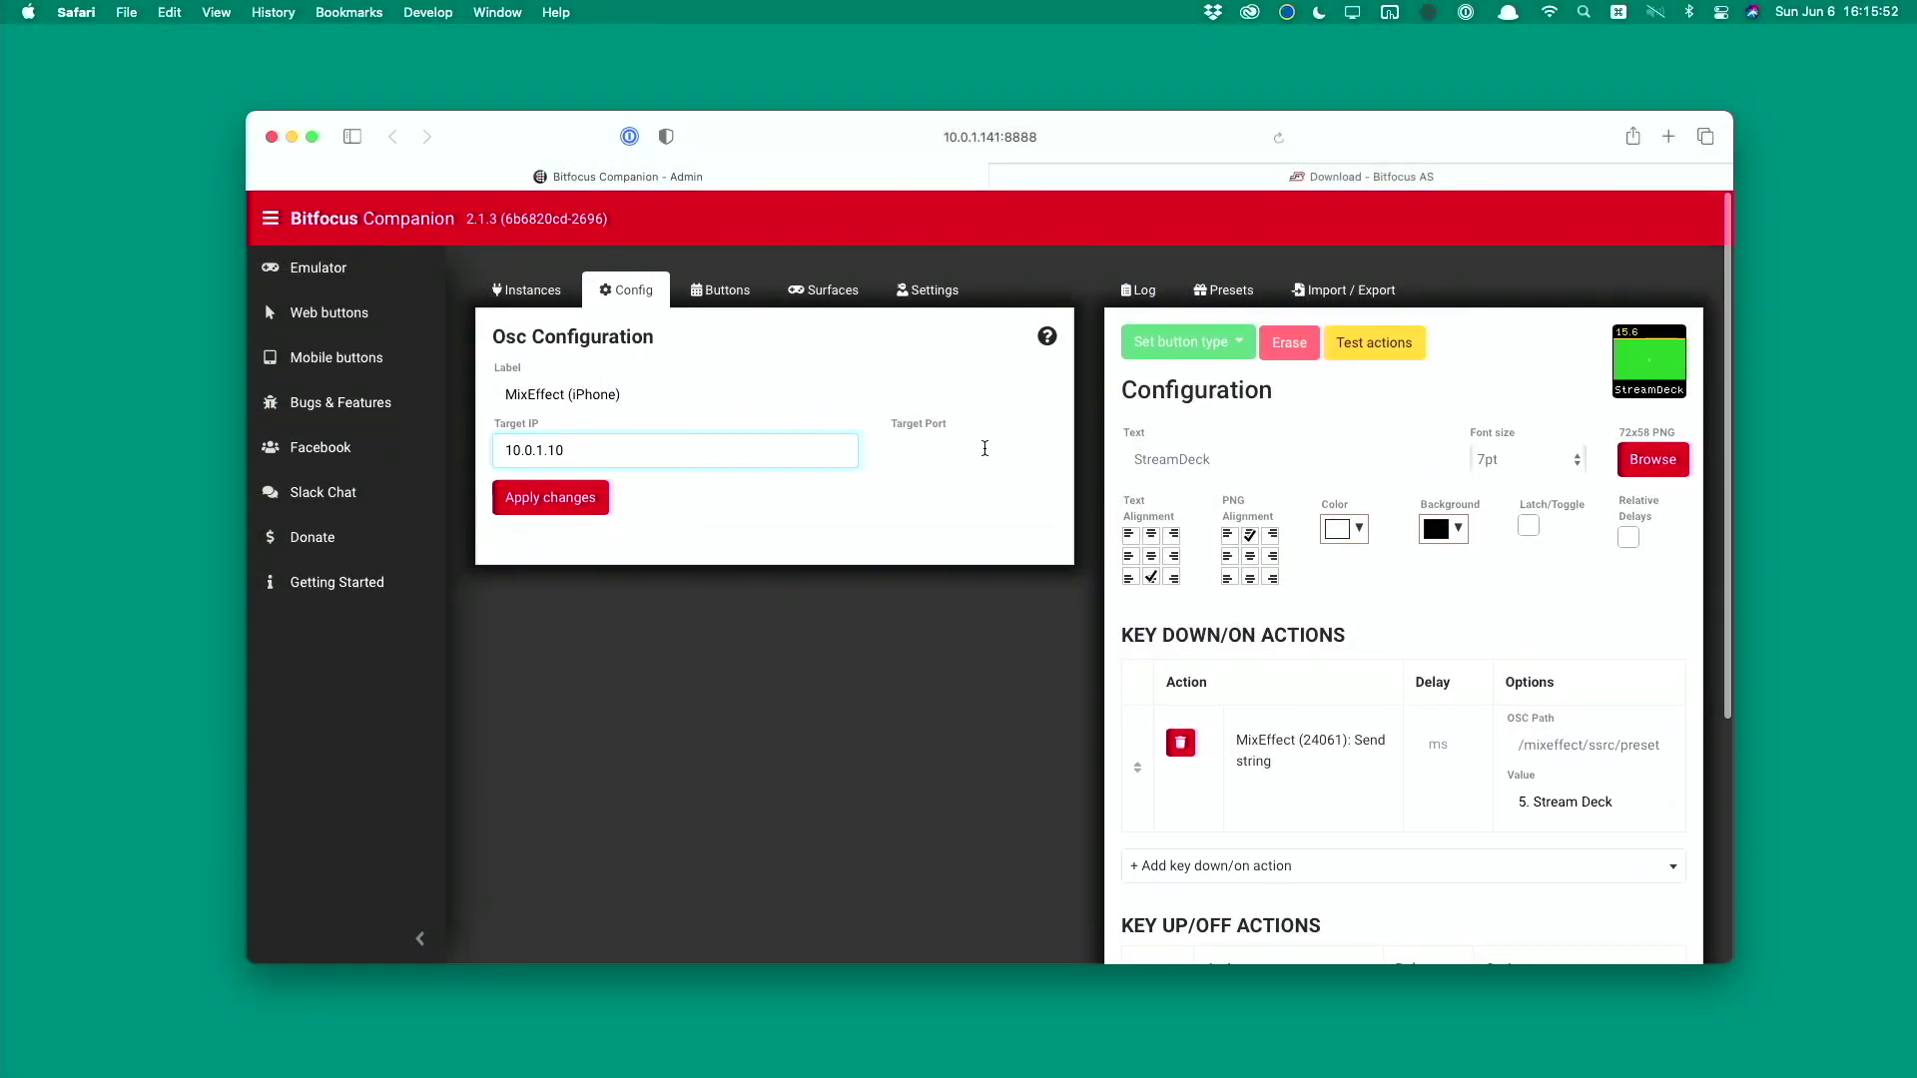
pyautogui.click(962, 448)
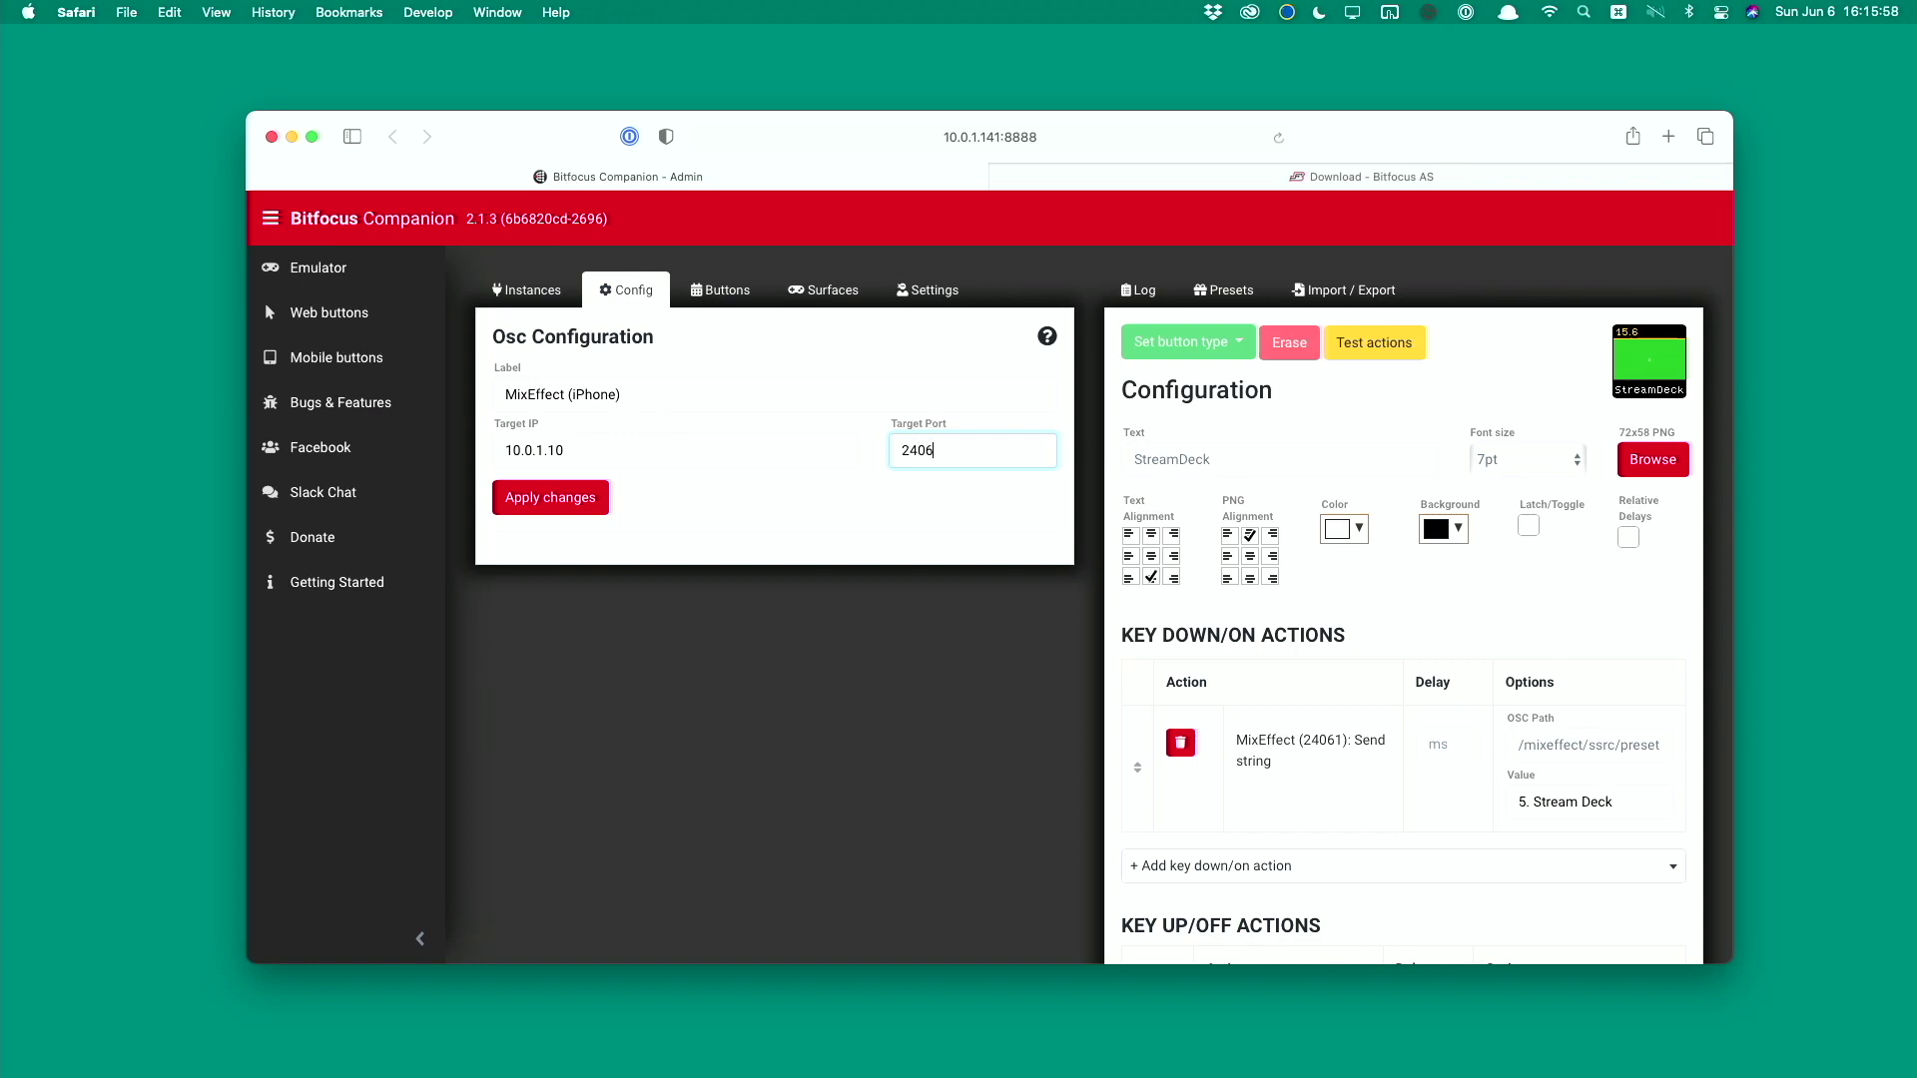
pyautogui.click(578, 503)
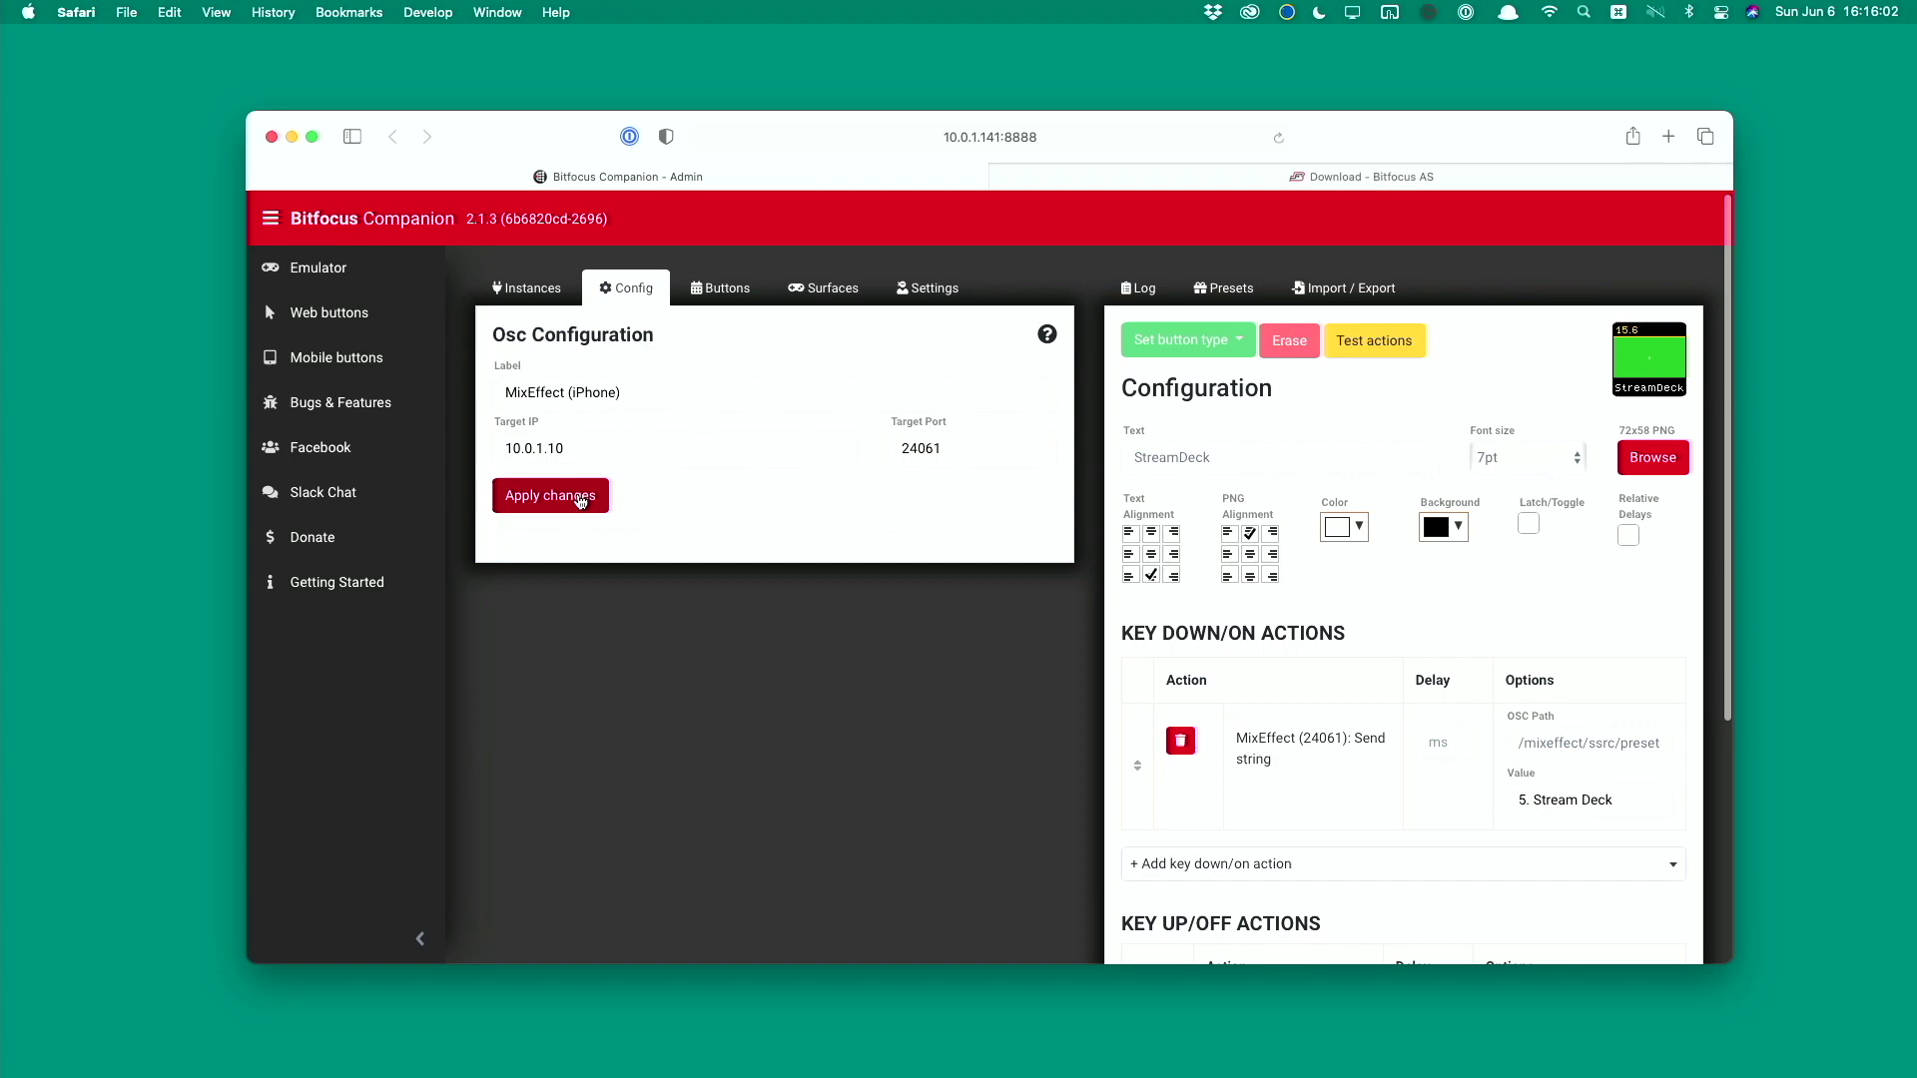
pyautogui.click(526, 289)
pyautogui.scroll(-10, 691, 696)
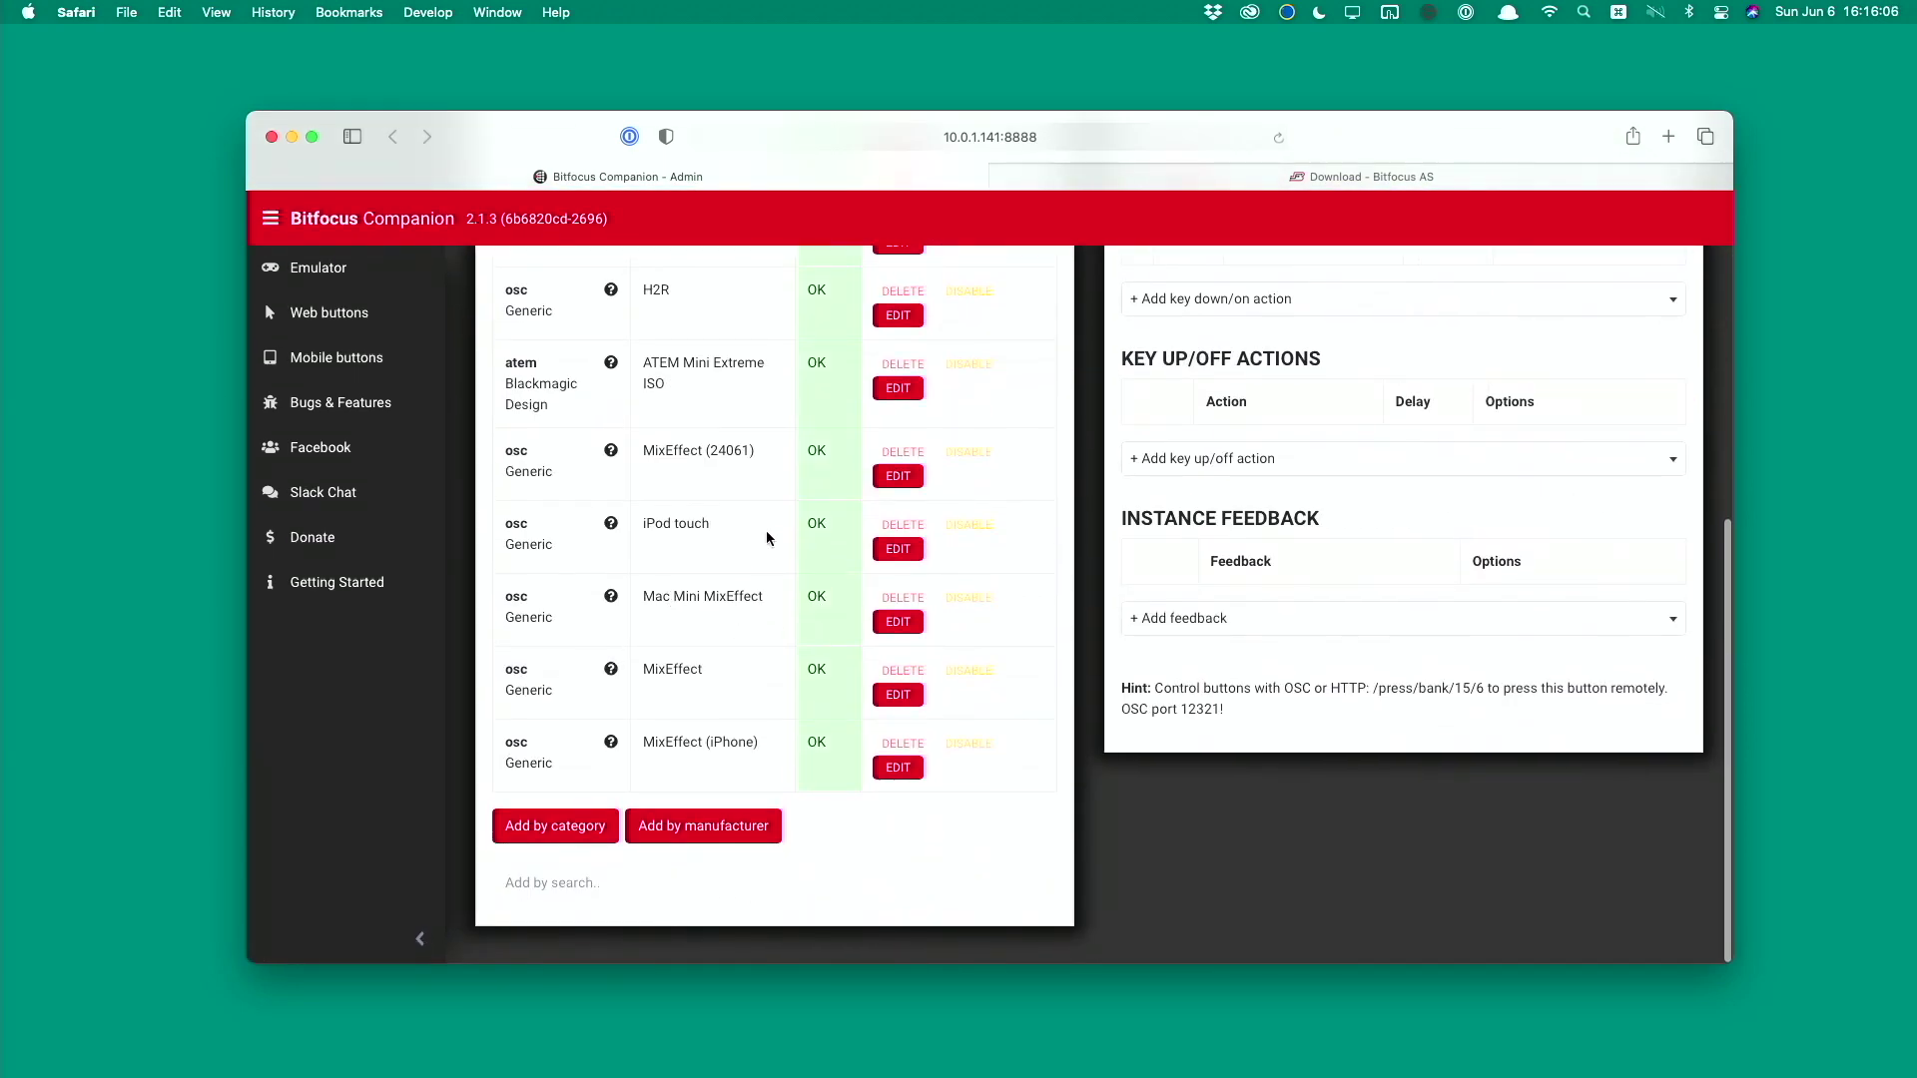
pyautogui.scroll(10, 767, 538)
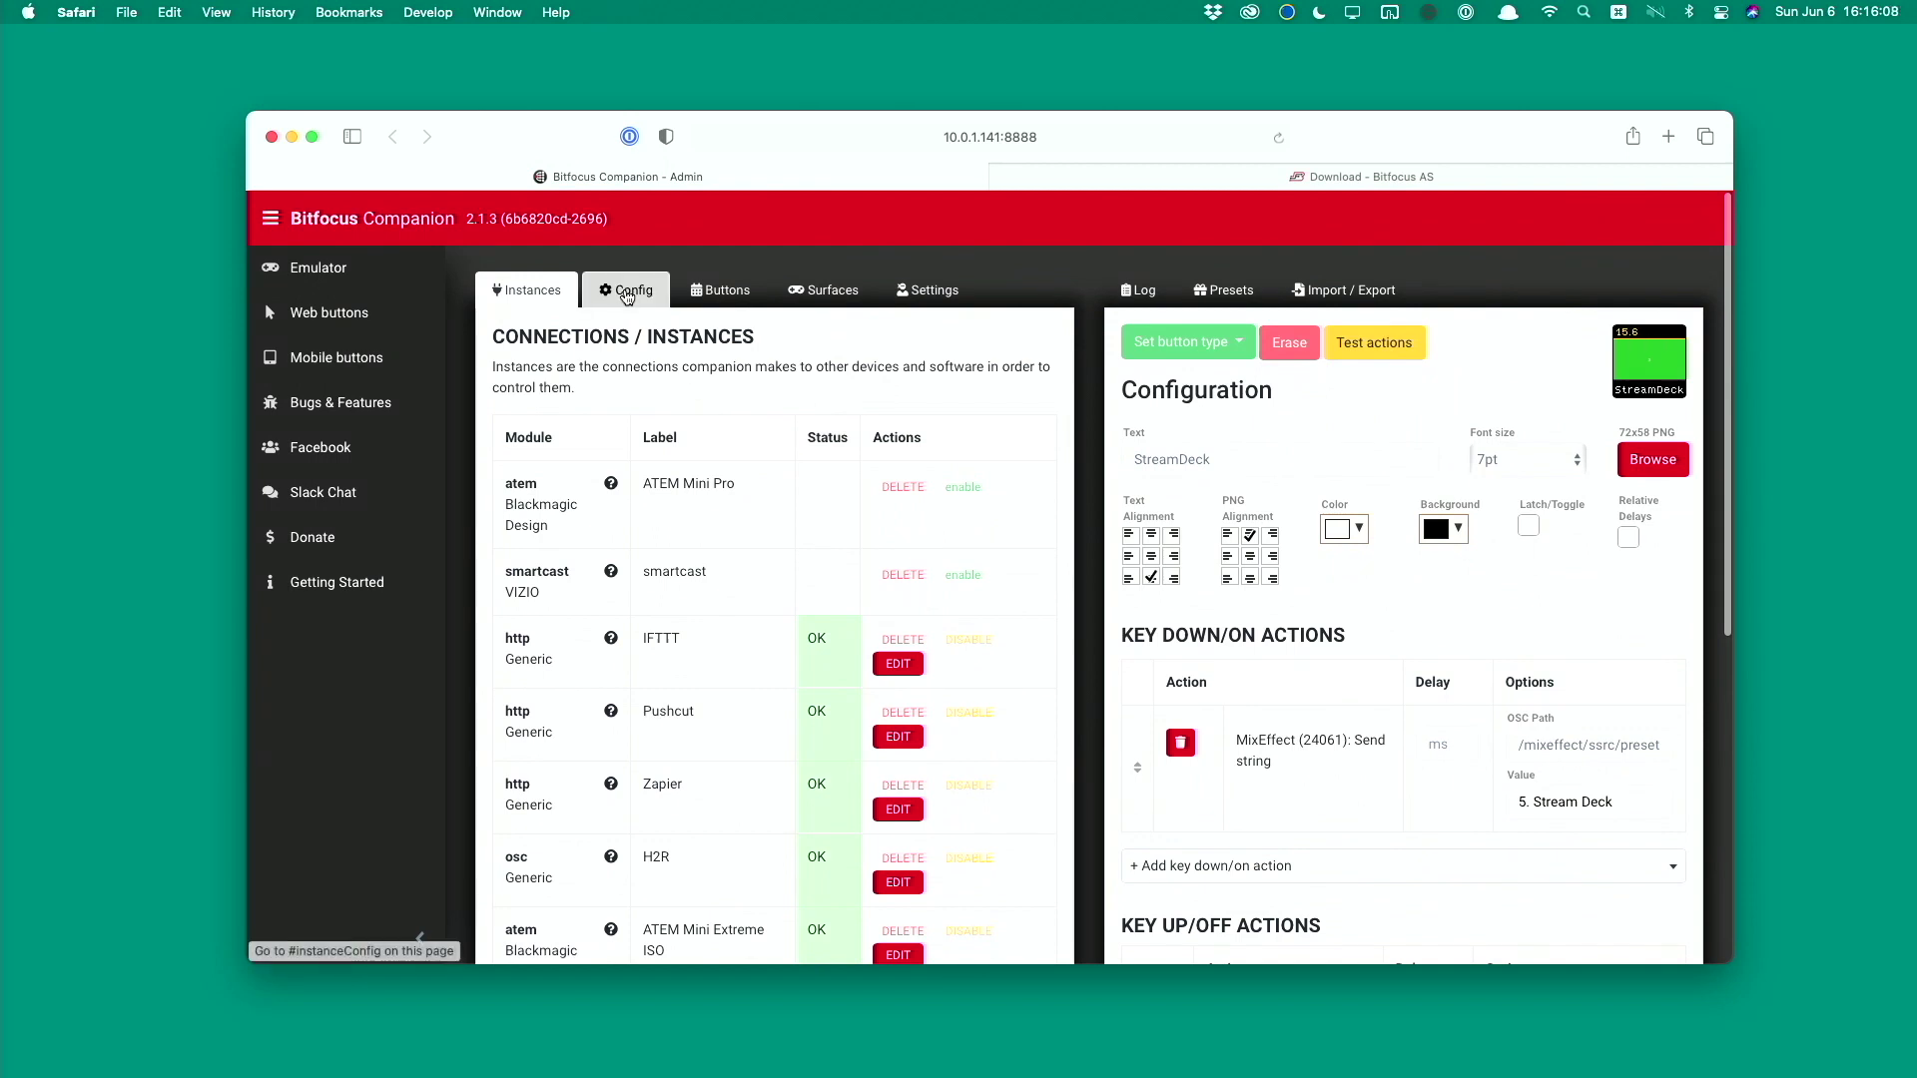
pyautogui.click(648, 293)
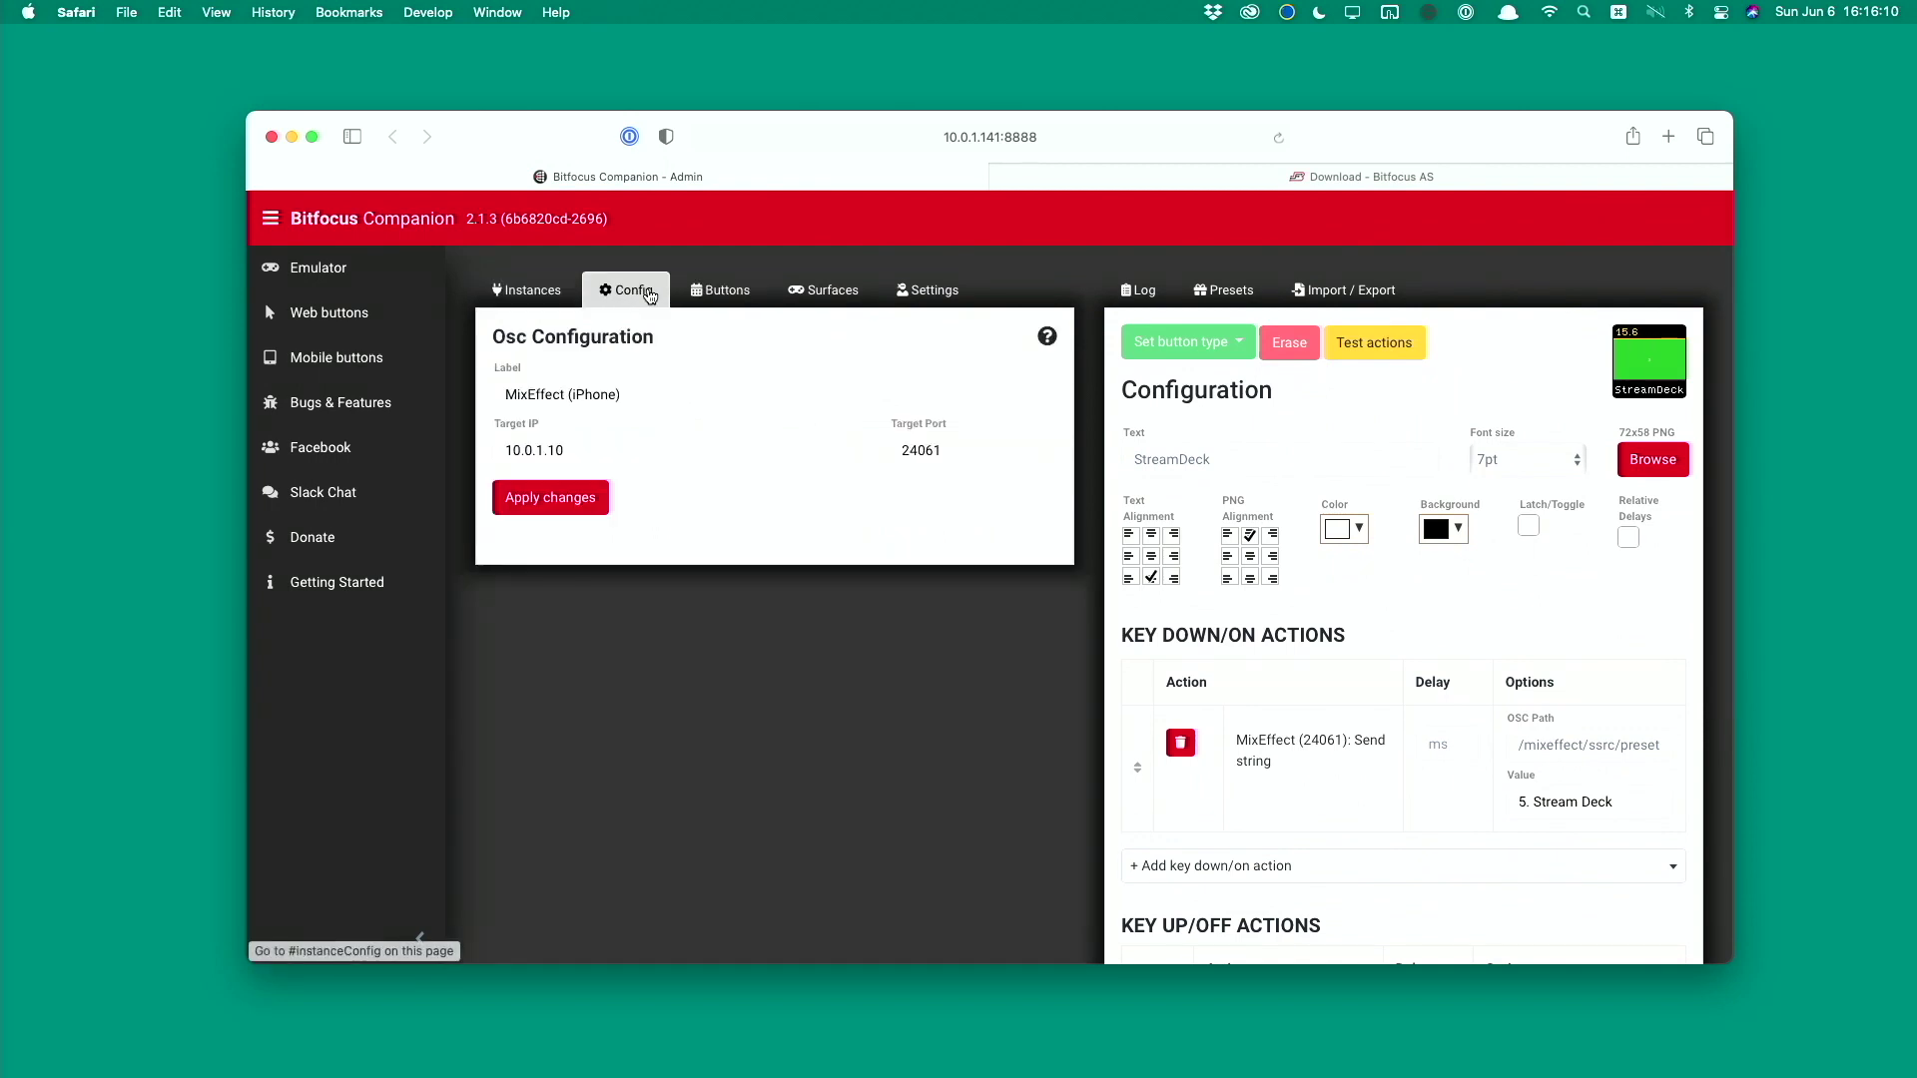
# Set the empty button 15.10, below the Camera button on page 15, to the regular button type.
pyautogui.click(720, 291)
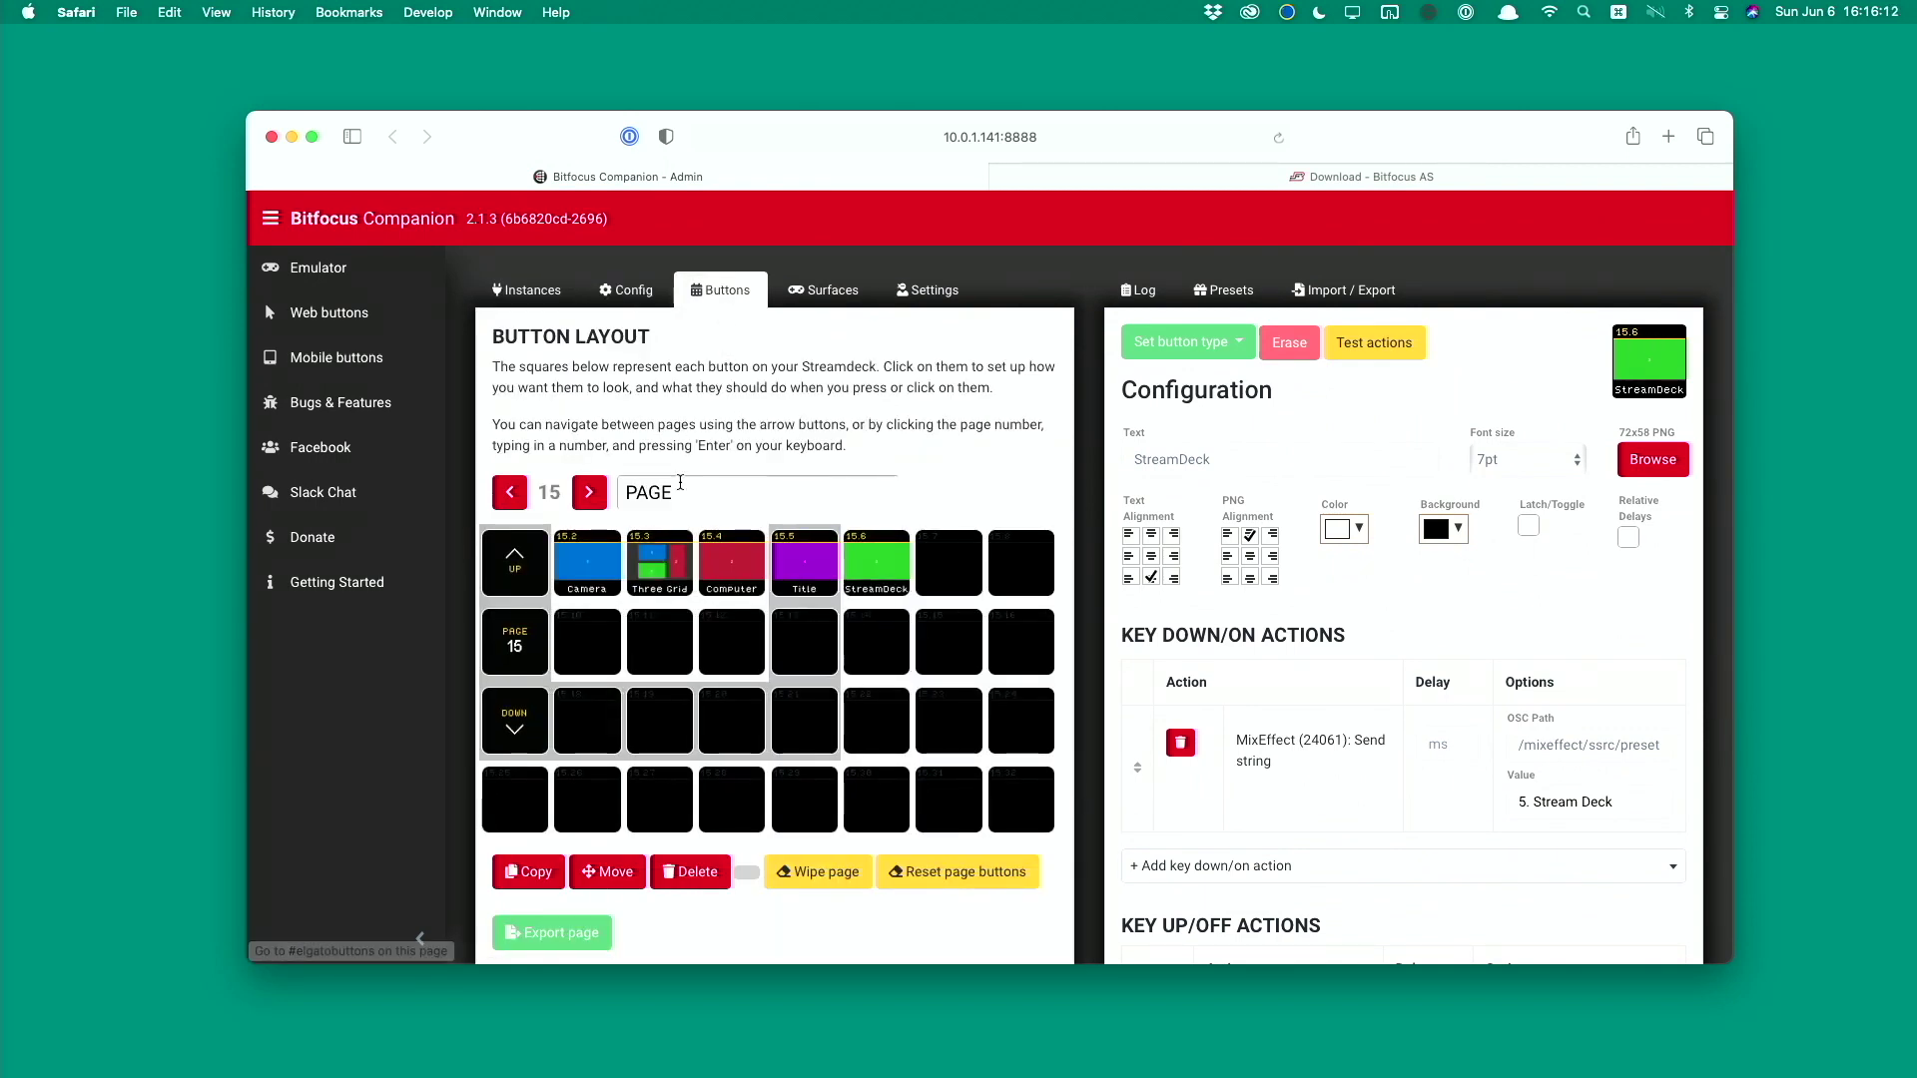
pyautogui.click(590, 579)
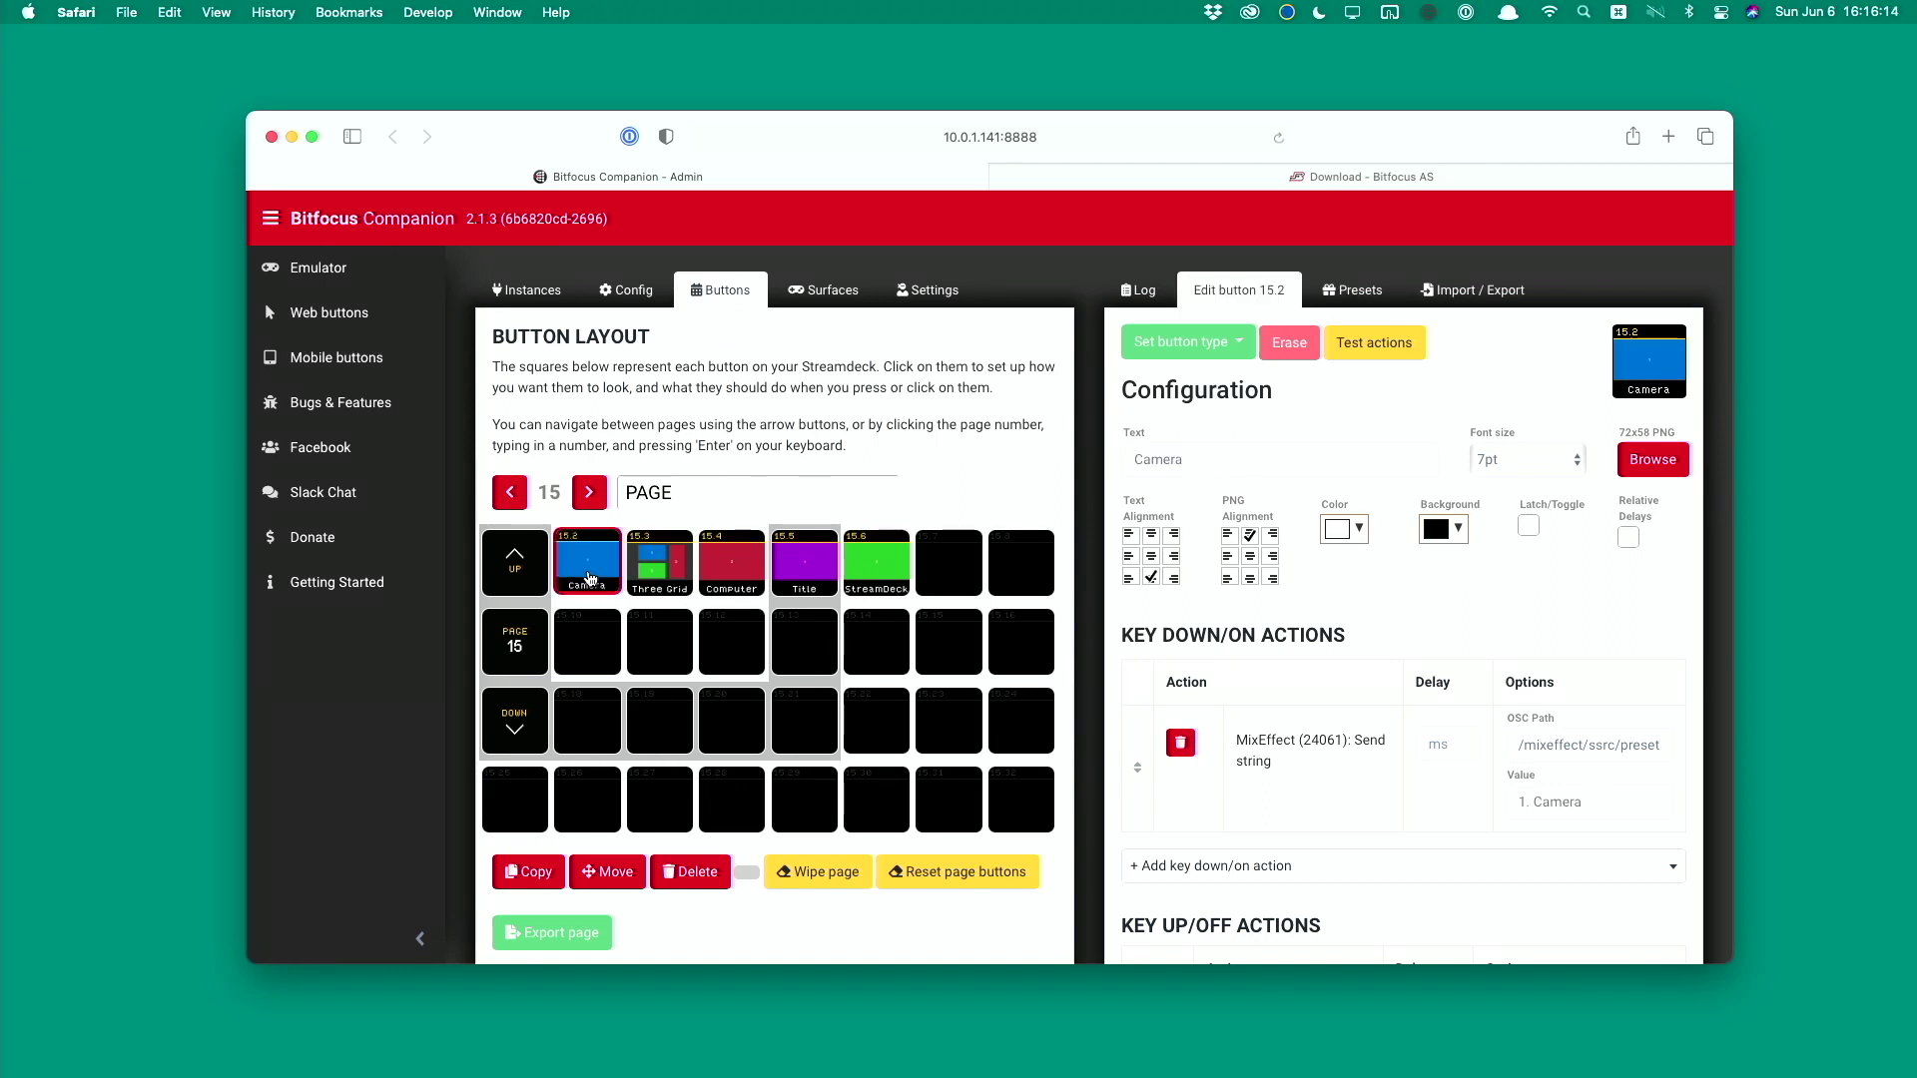
pyautogui.click(575, 641)
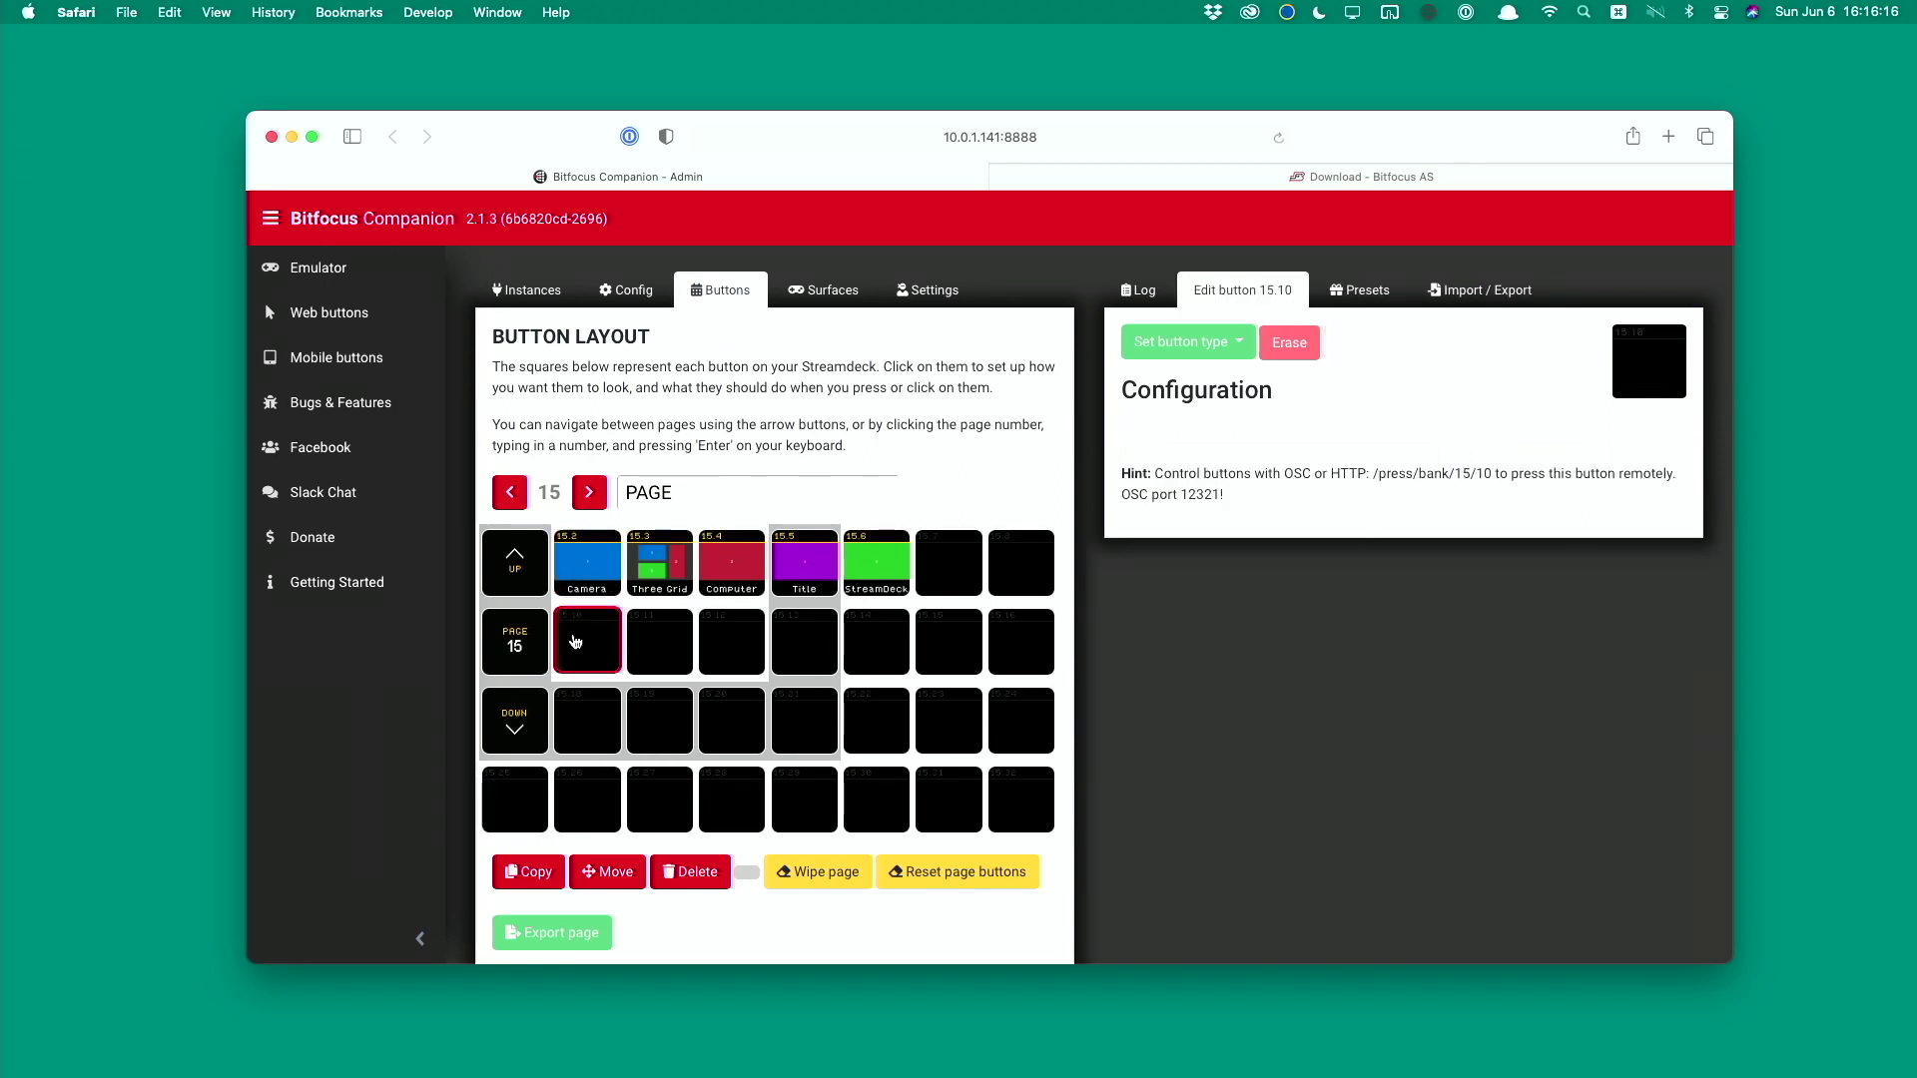
pyautogui.click(1162, 344)
pyautogui.click(1170, 383)
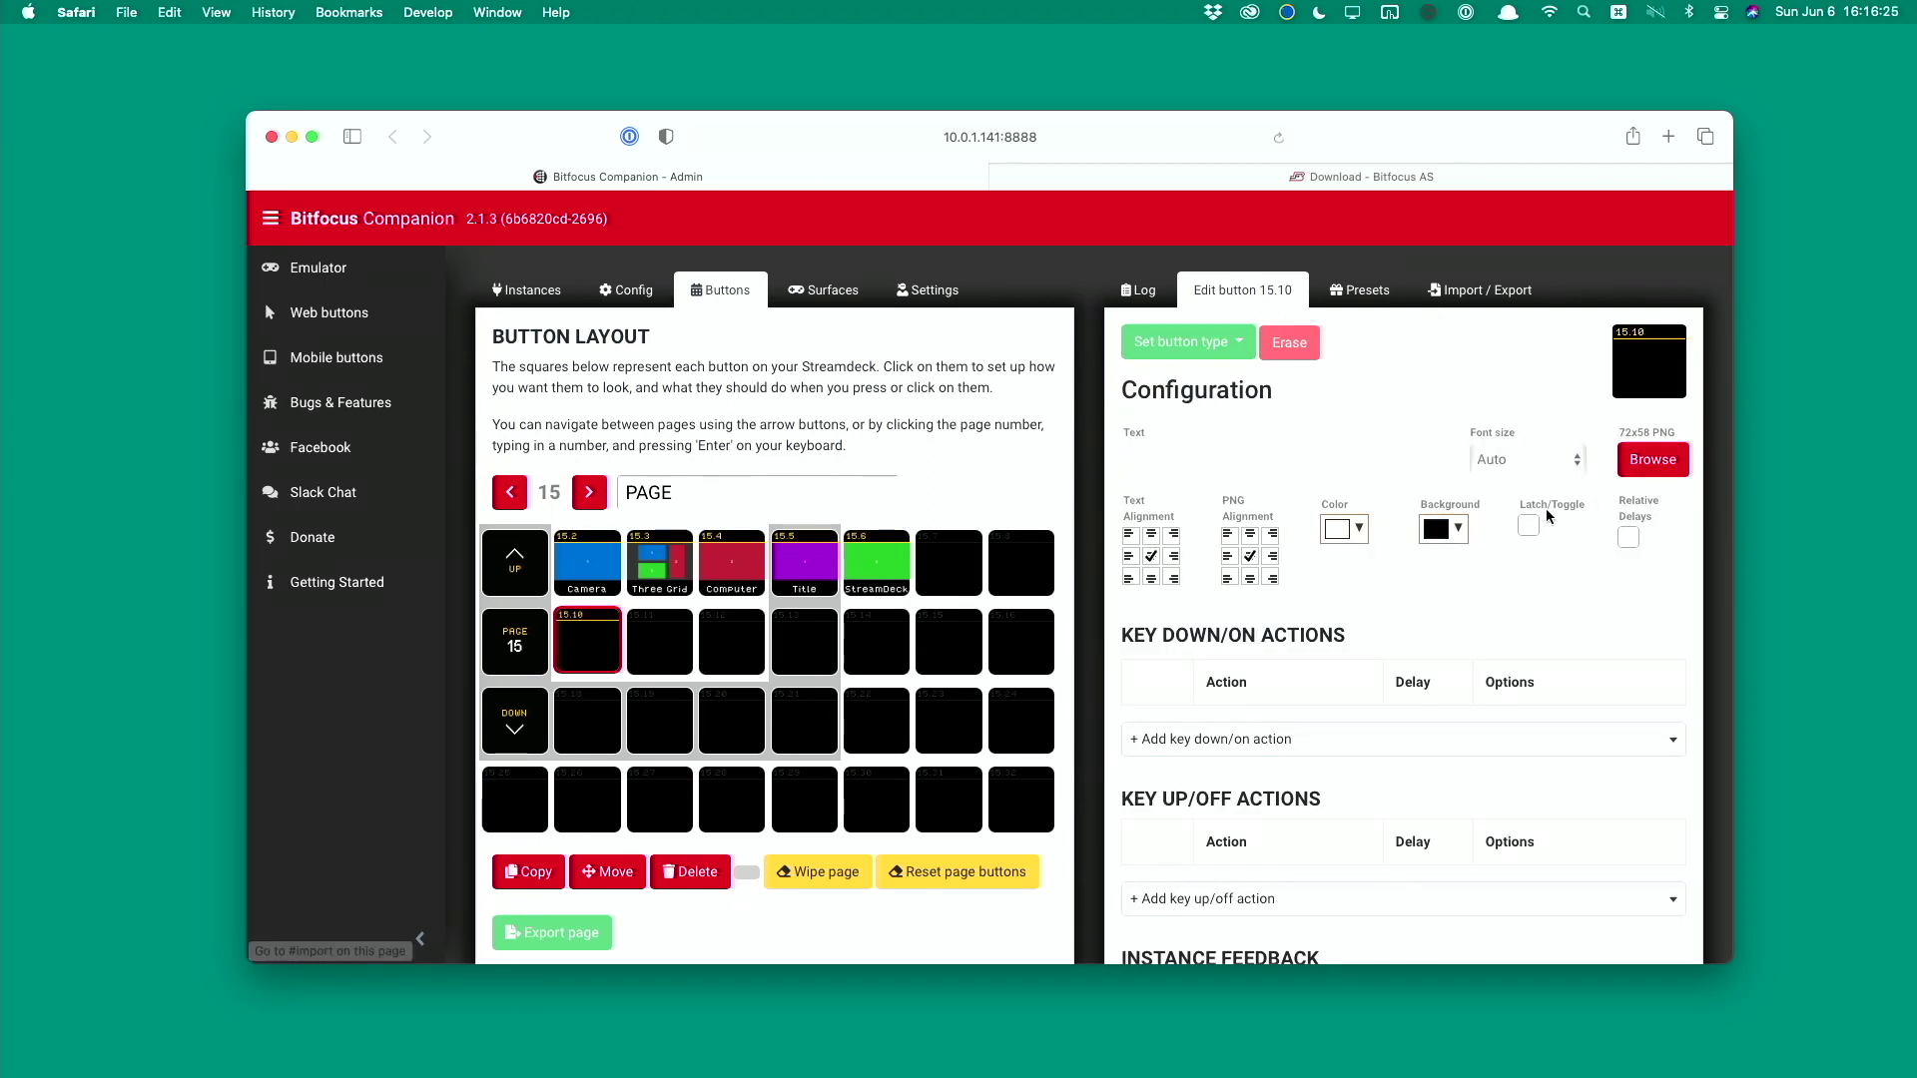
# Add the key down/on action "MixEffect (iPhone): Send string" to button 15.10 and select its OSC path for editing.
pyautogui.click(1183, 749)
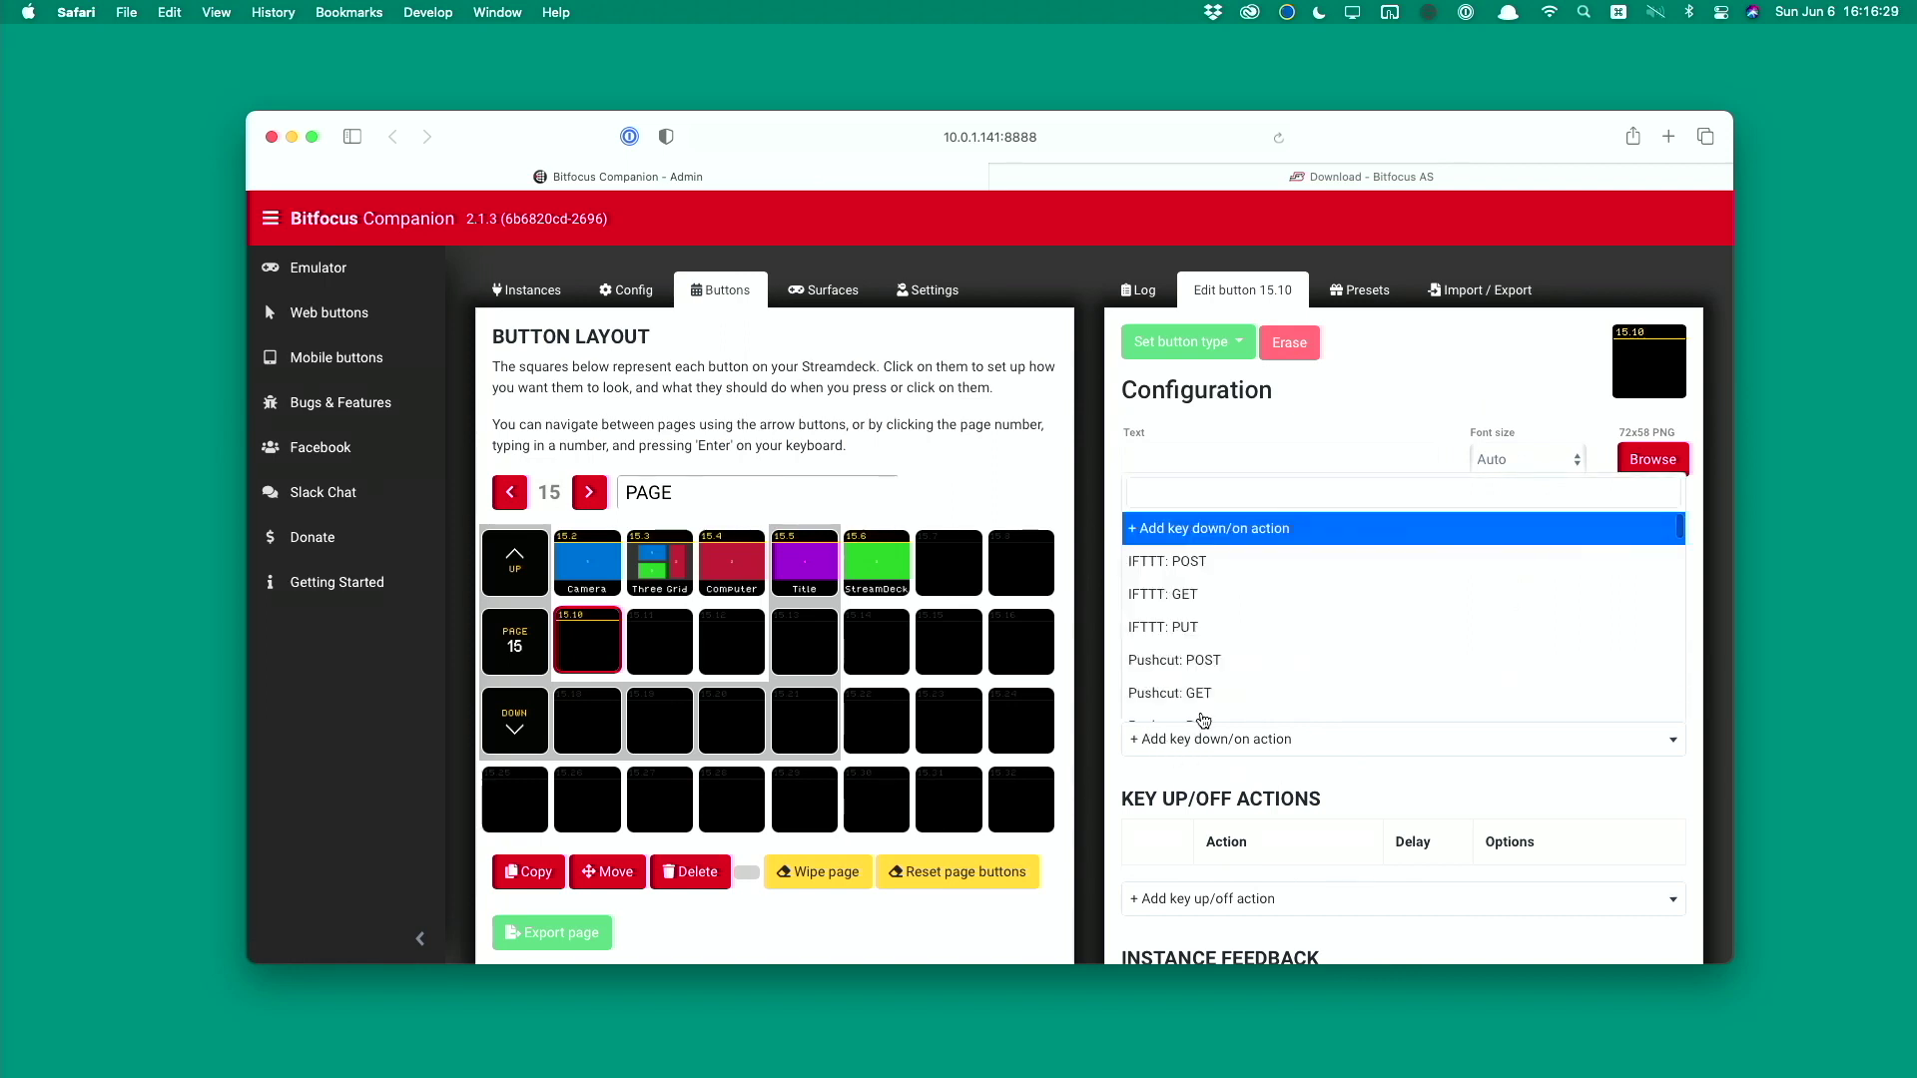
pyautogui.write('mixeffect')
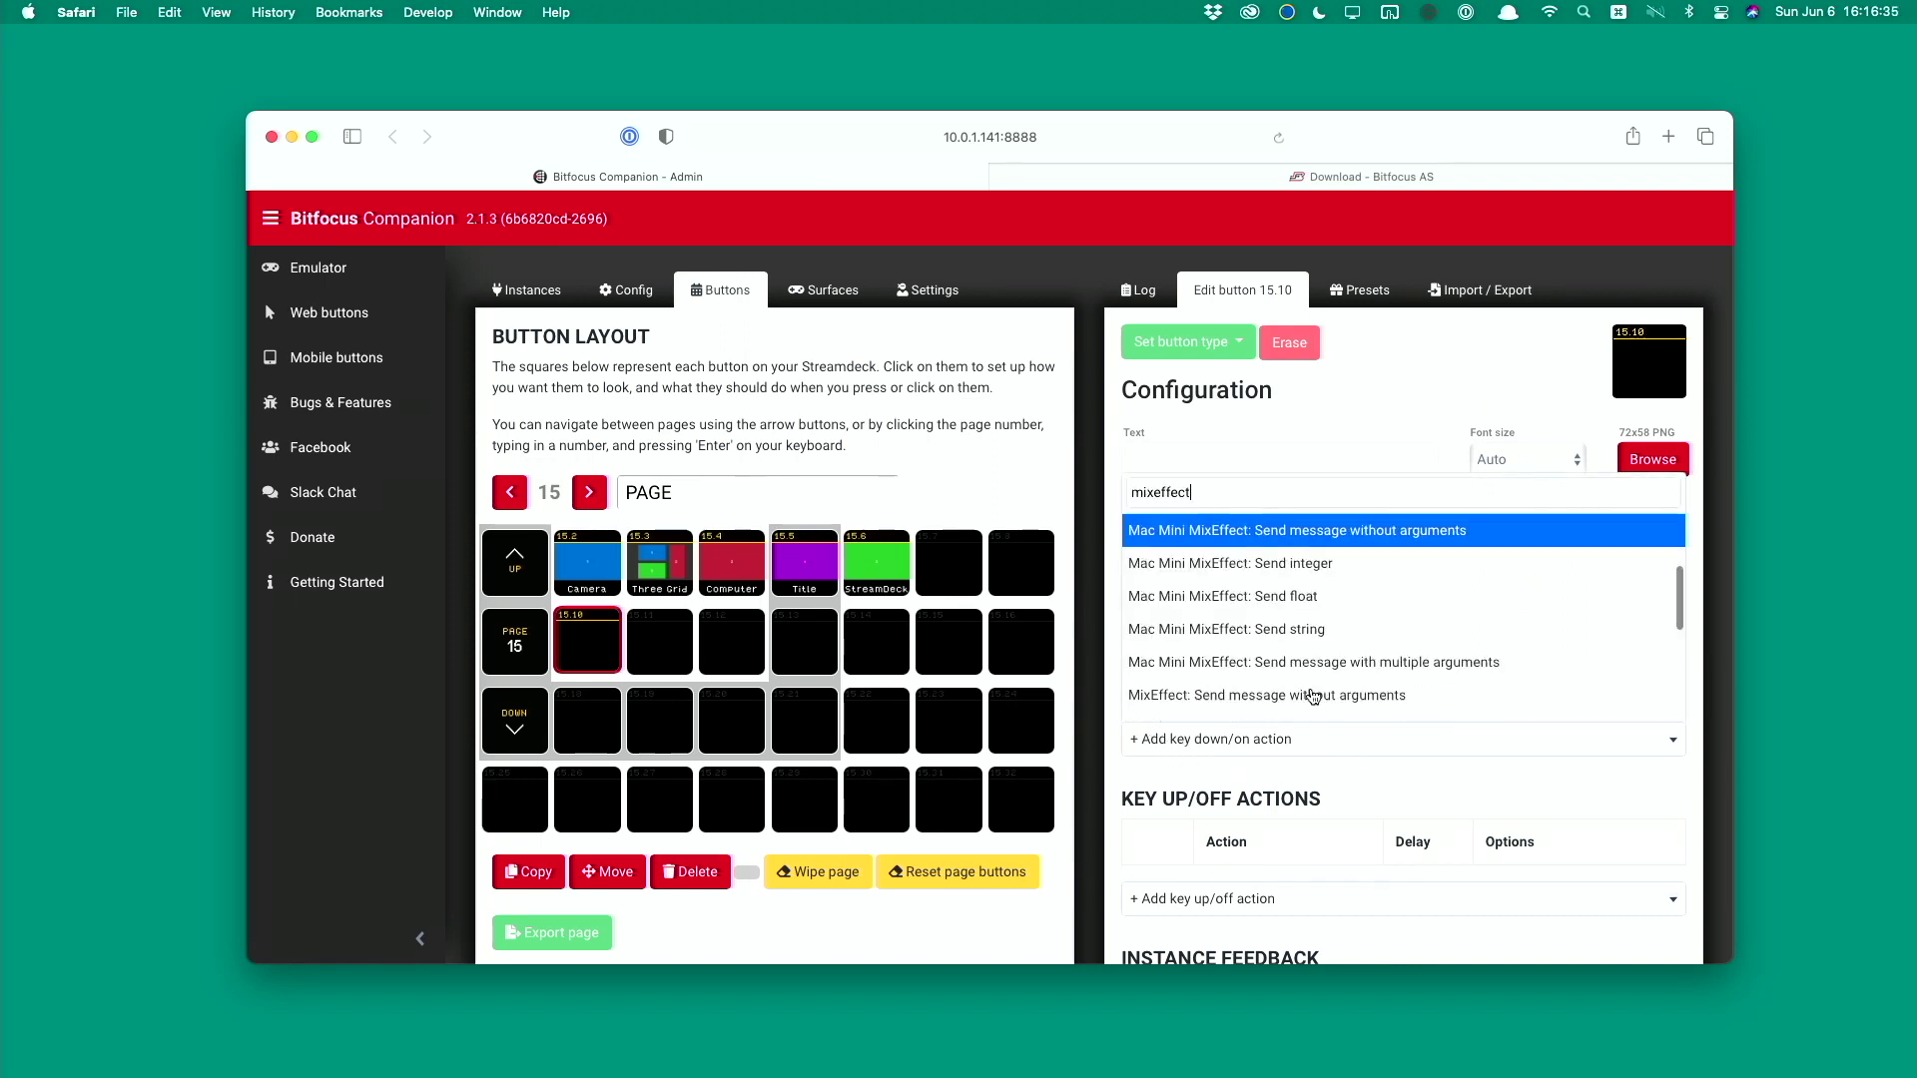
pyautogui.scroll(-3, 1299, 689)
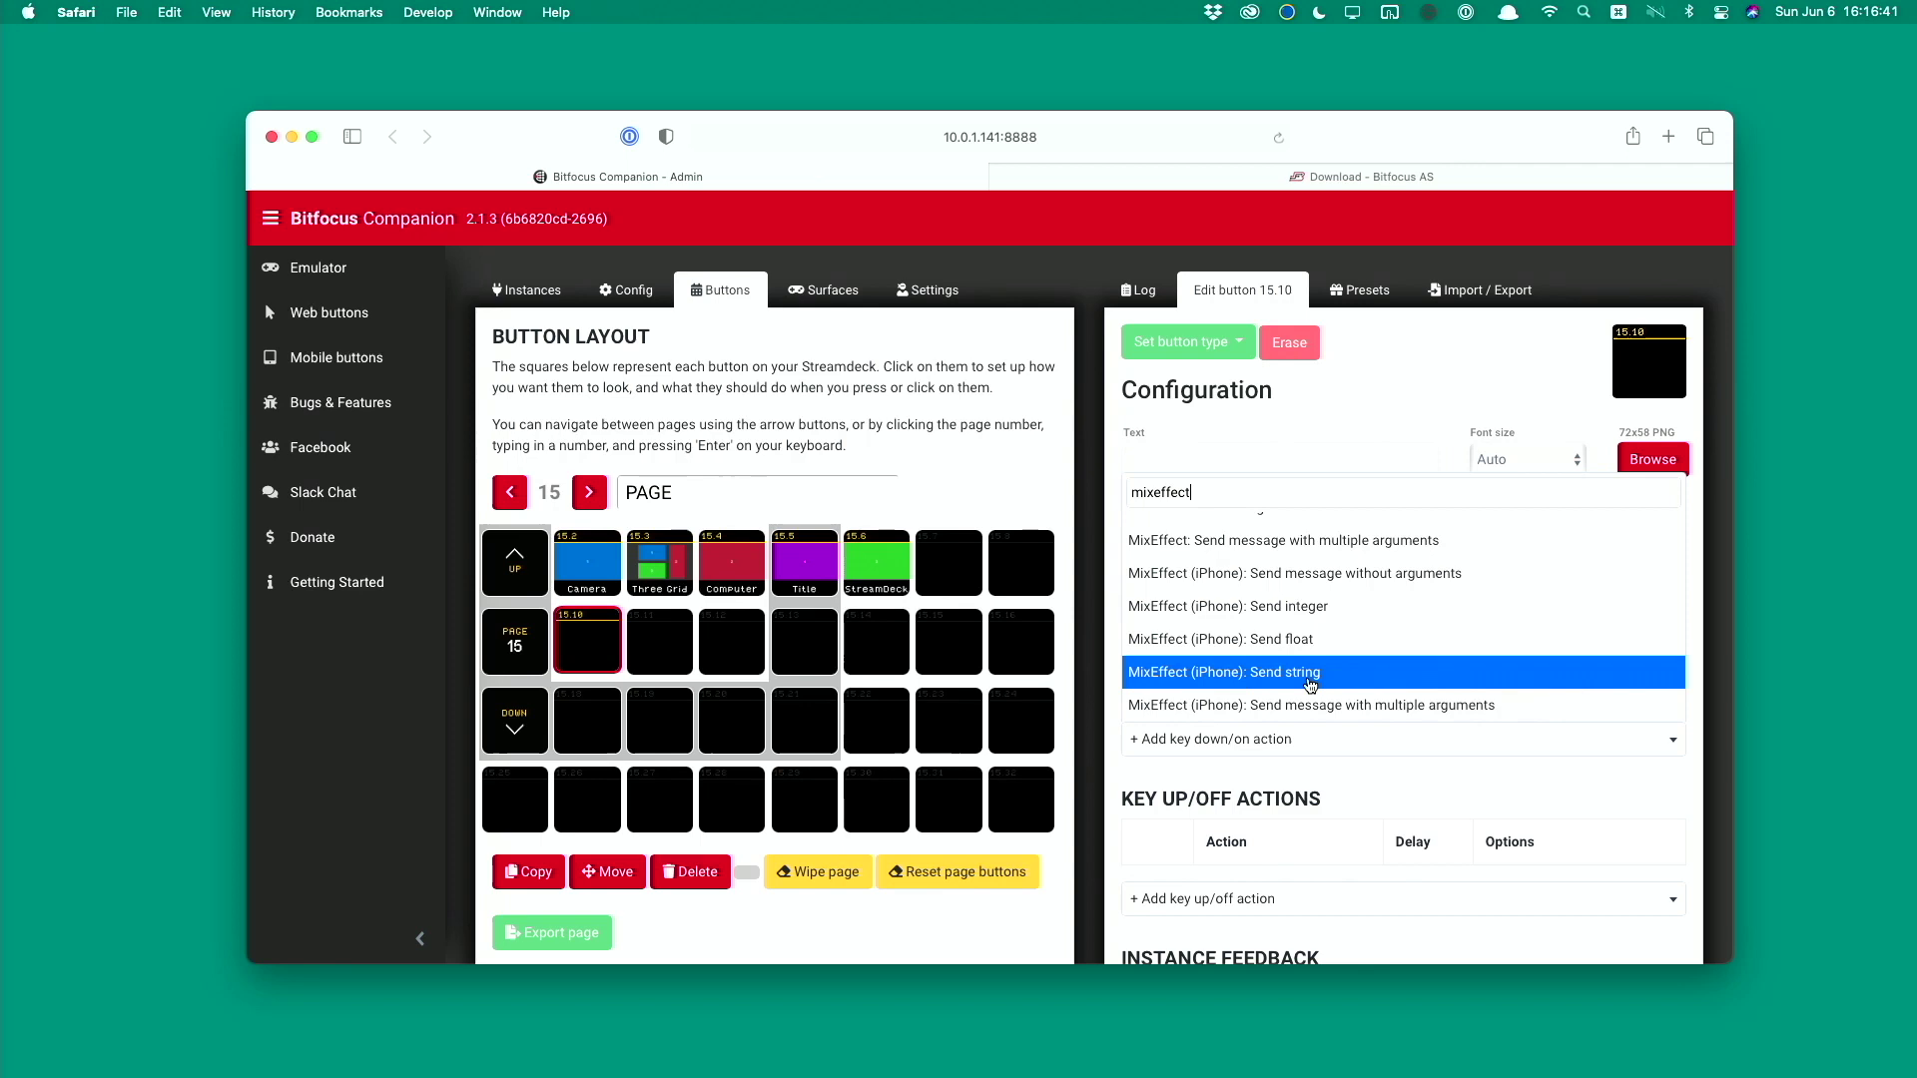
pyautogui.click(1319, 685)
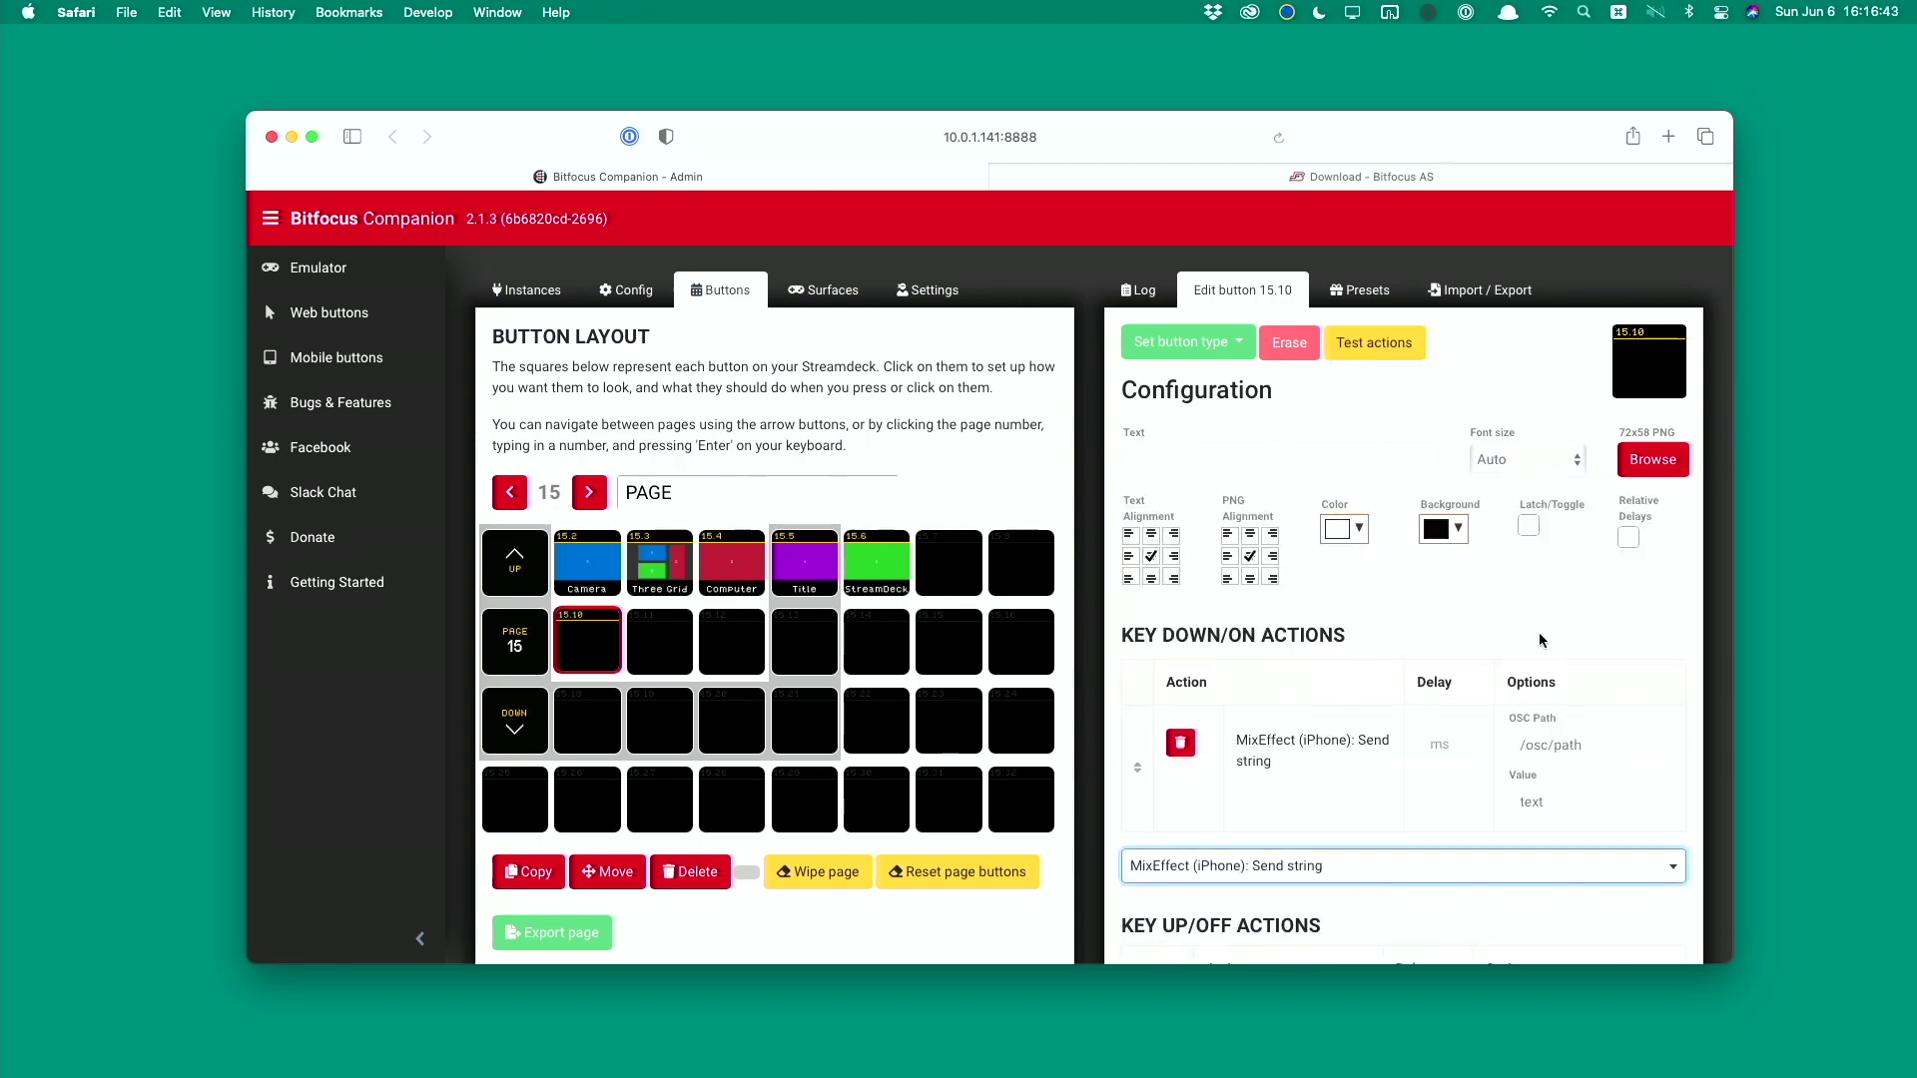
pyautogui.click(1543, 751)
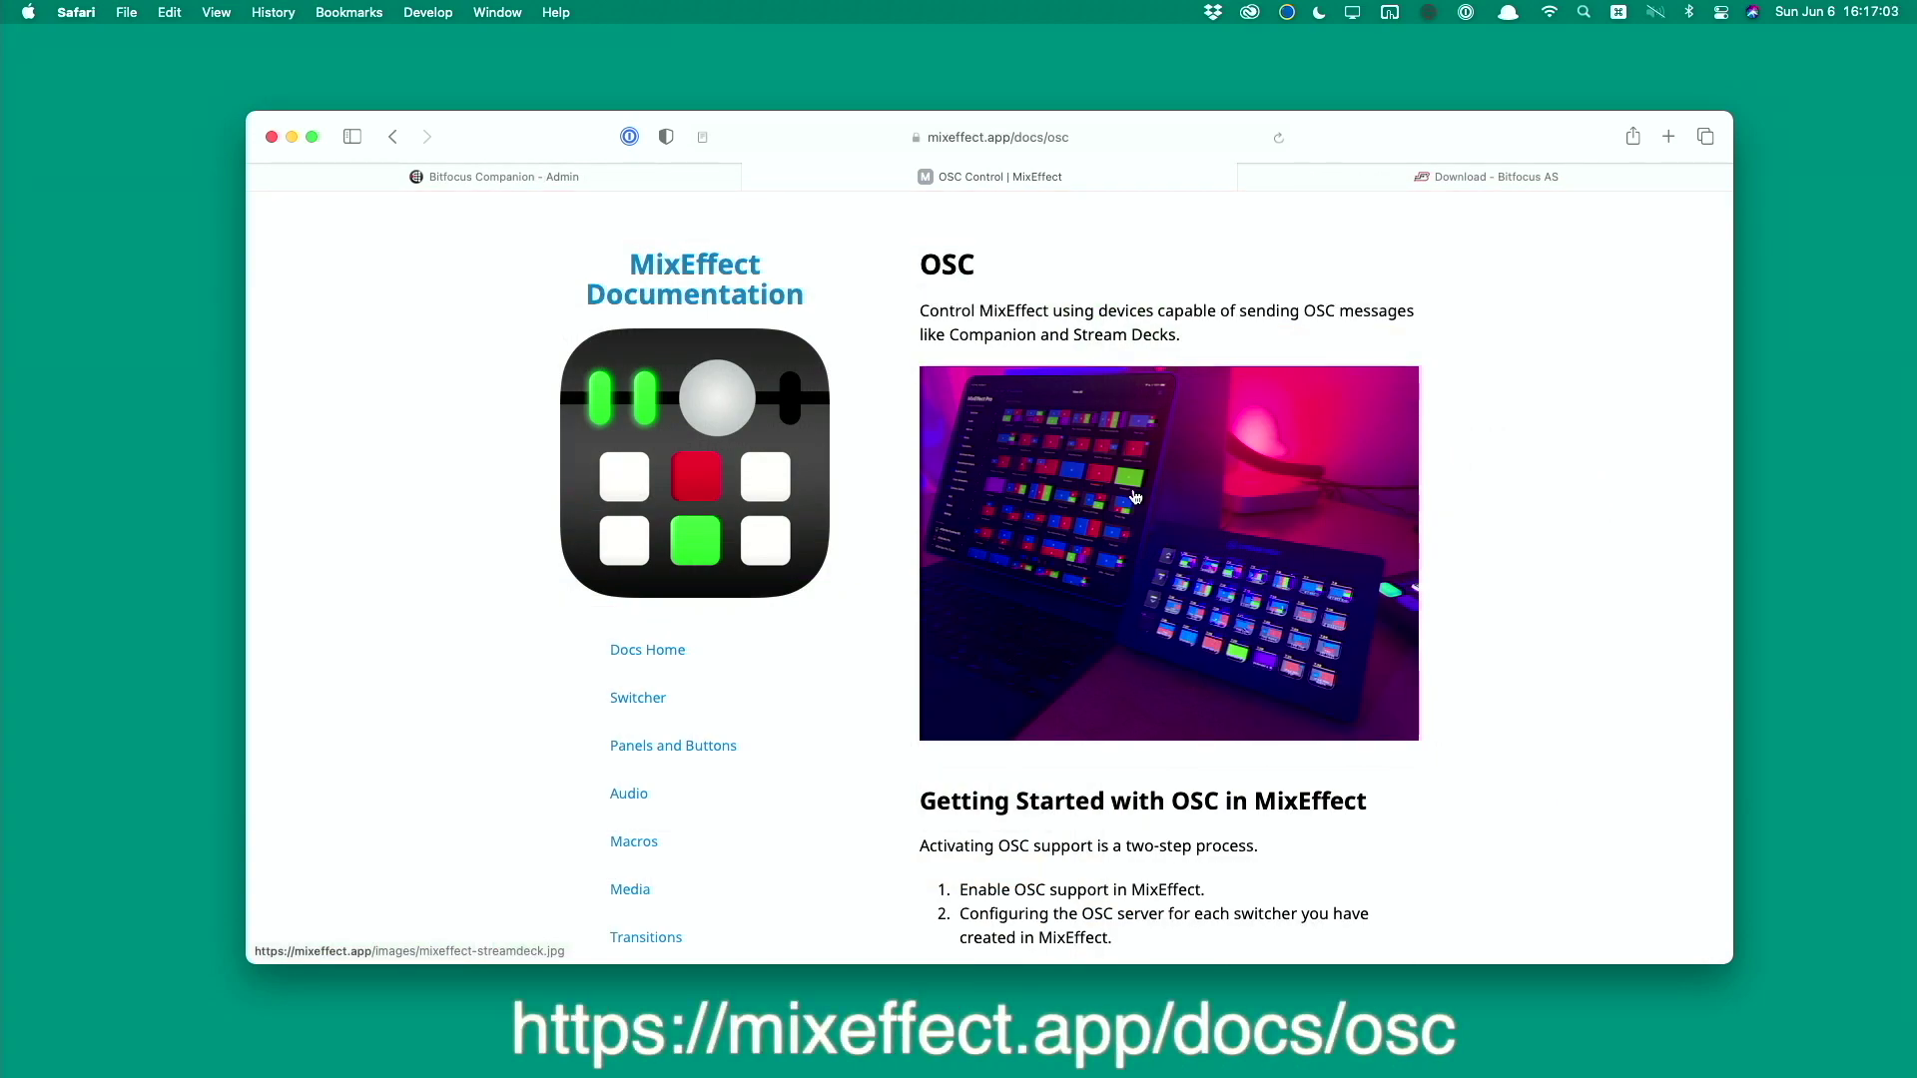
# Examine the MixEffect OSC documentation, covering the Companion button instructions, the list of supported messages, and the Connect message's path and argument.
pyautogui.scroll(-5, 1136, 496)
pyautogui.scroll(-10, 1136, 496)
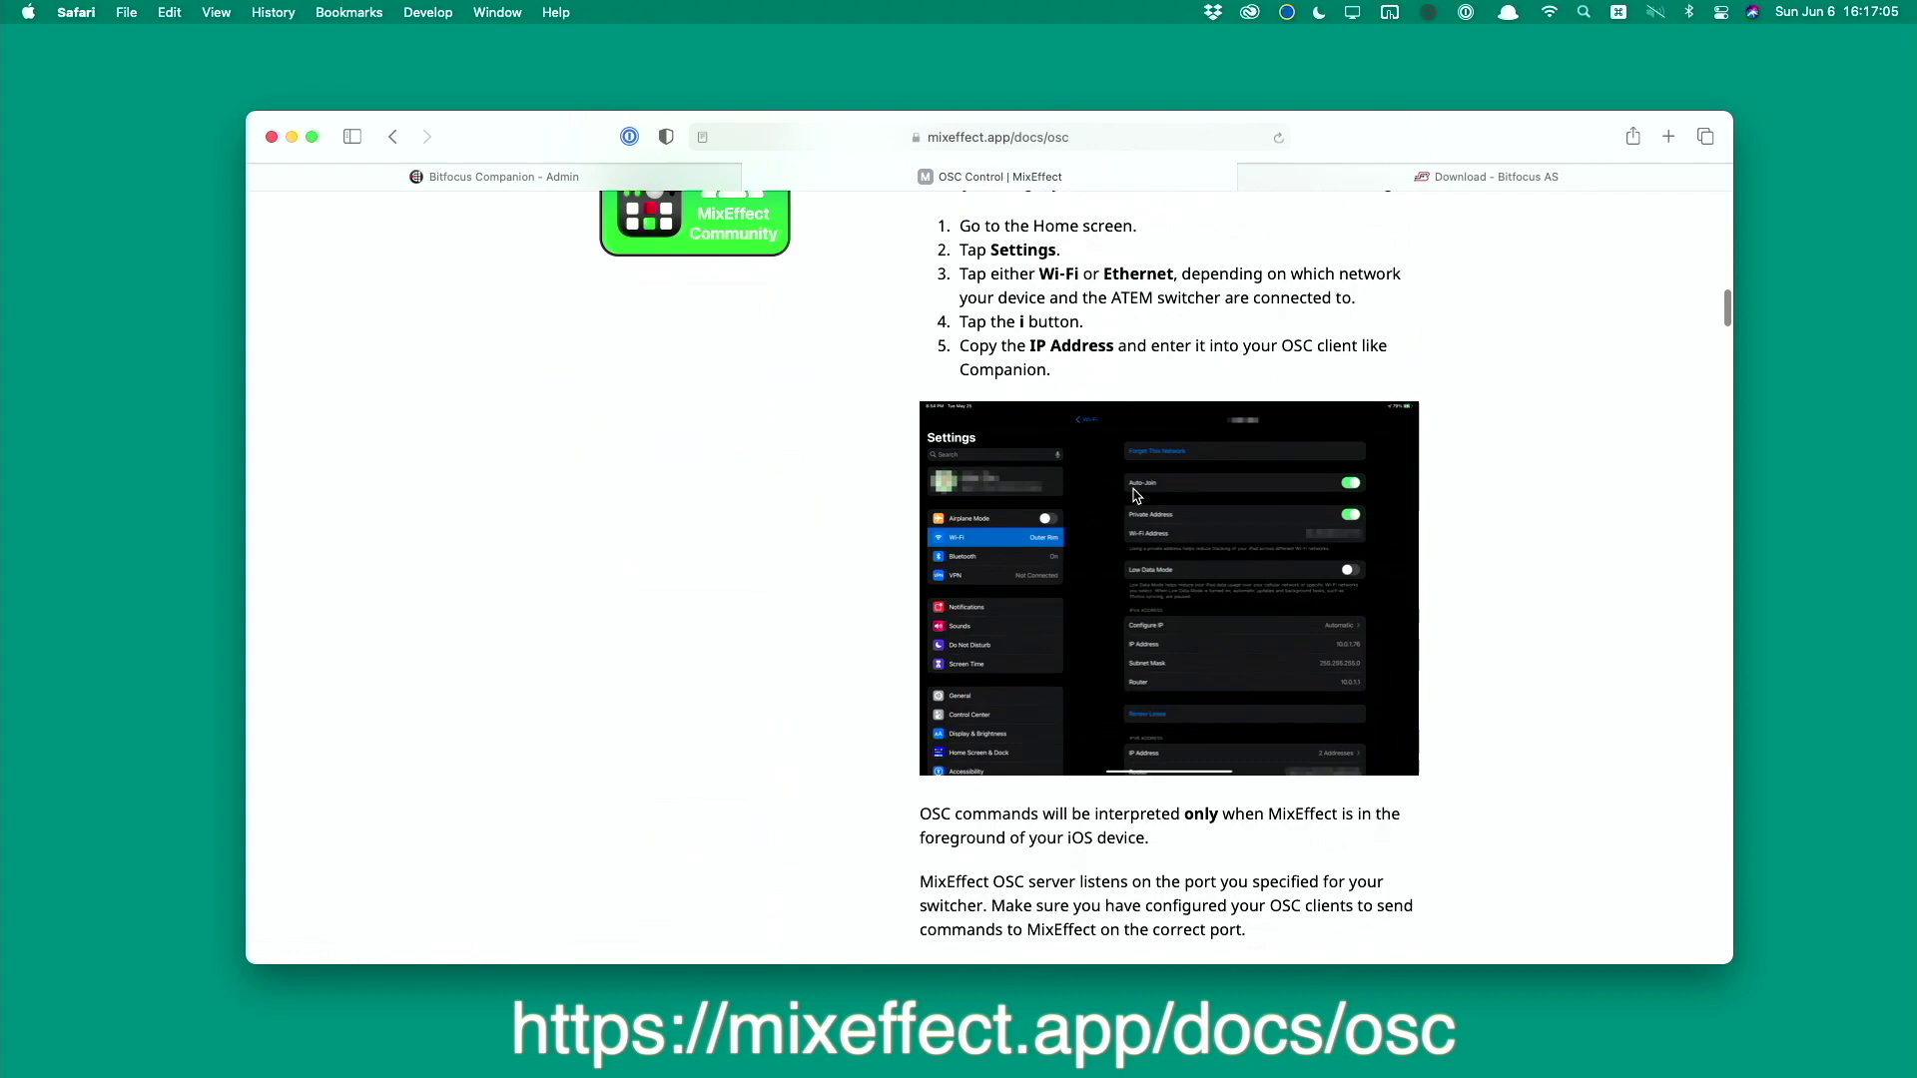
pyautogui.scroll(-15, 1135, 496)
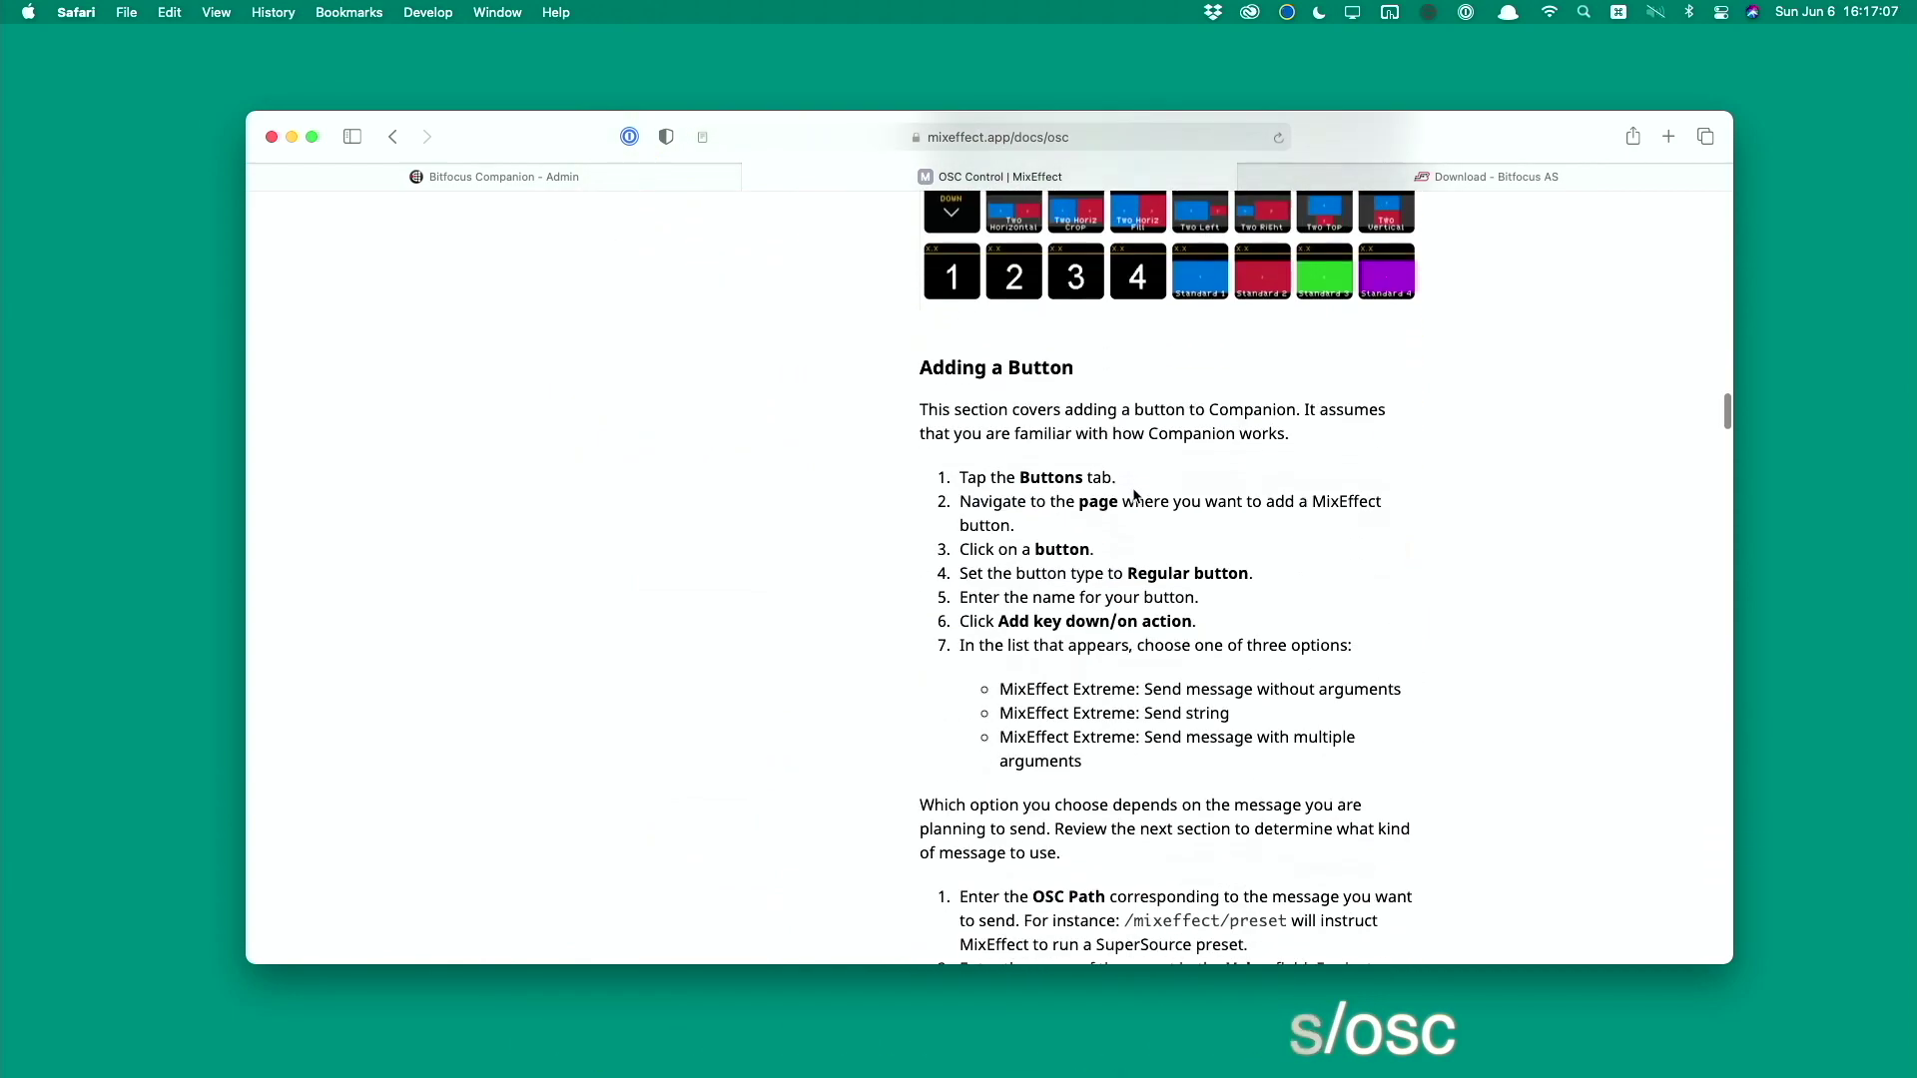
pyautogui.scroll(-10, 1134, 494)
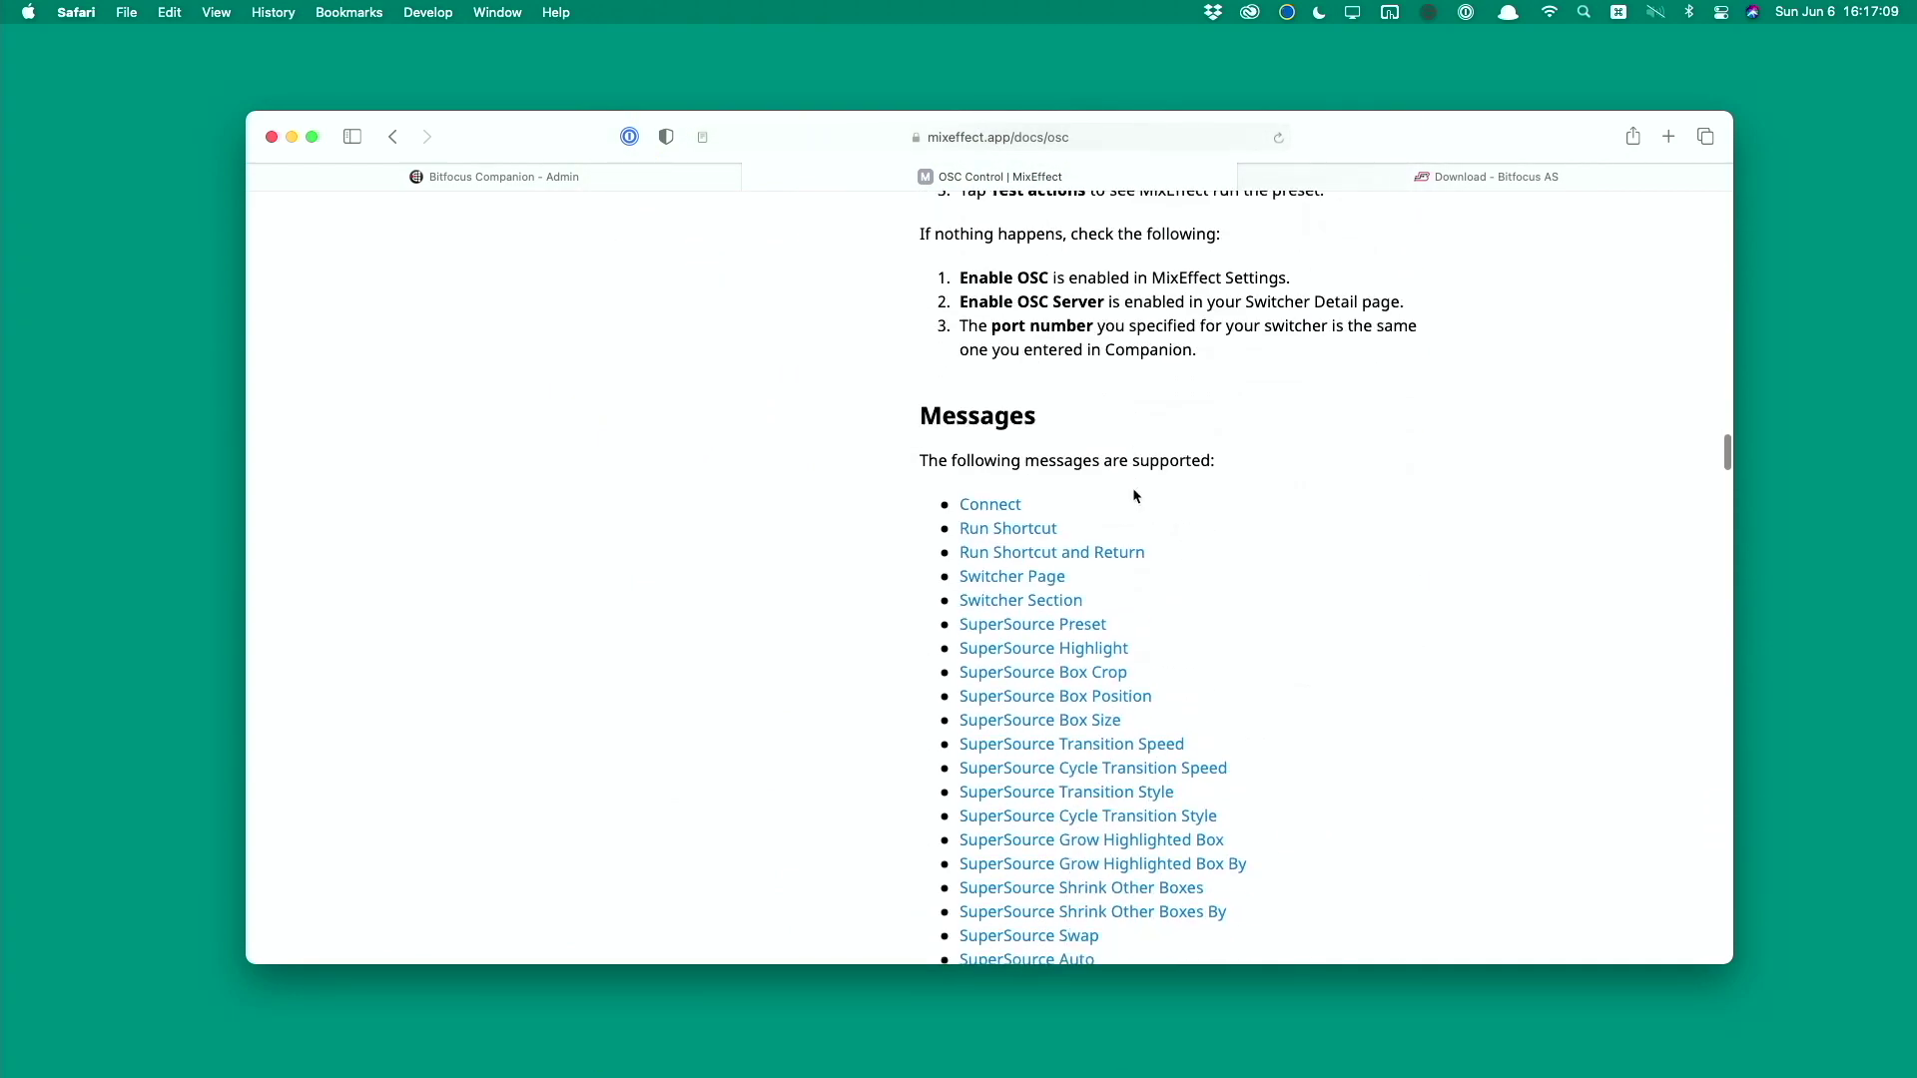
pyautogui.scroll(-5, 1132, 494)
pyautogui.scroll(2, 1133, 494)
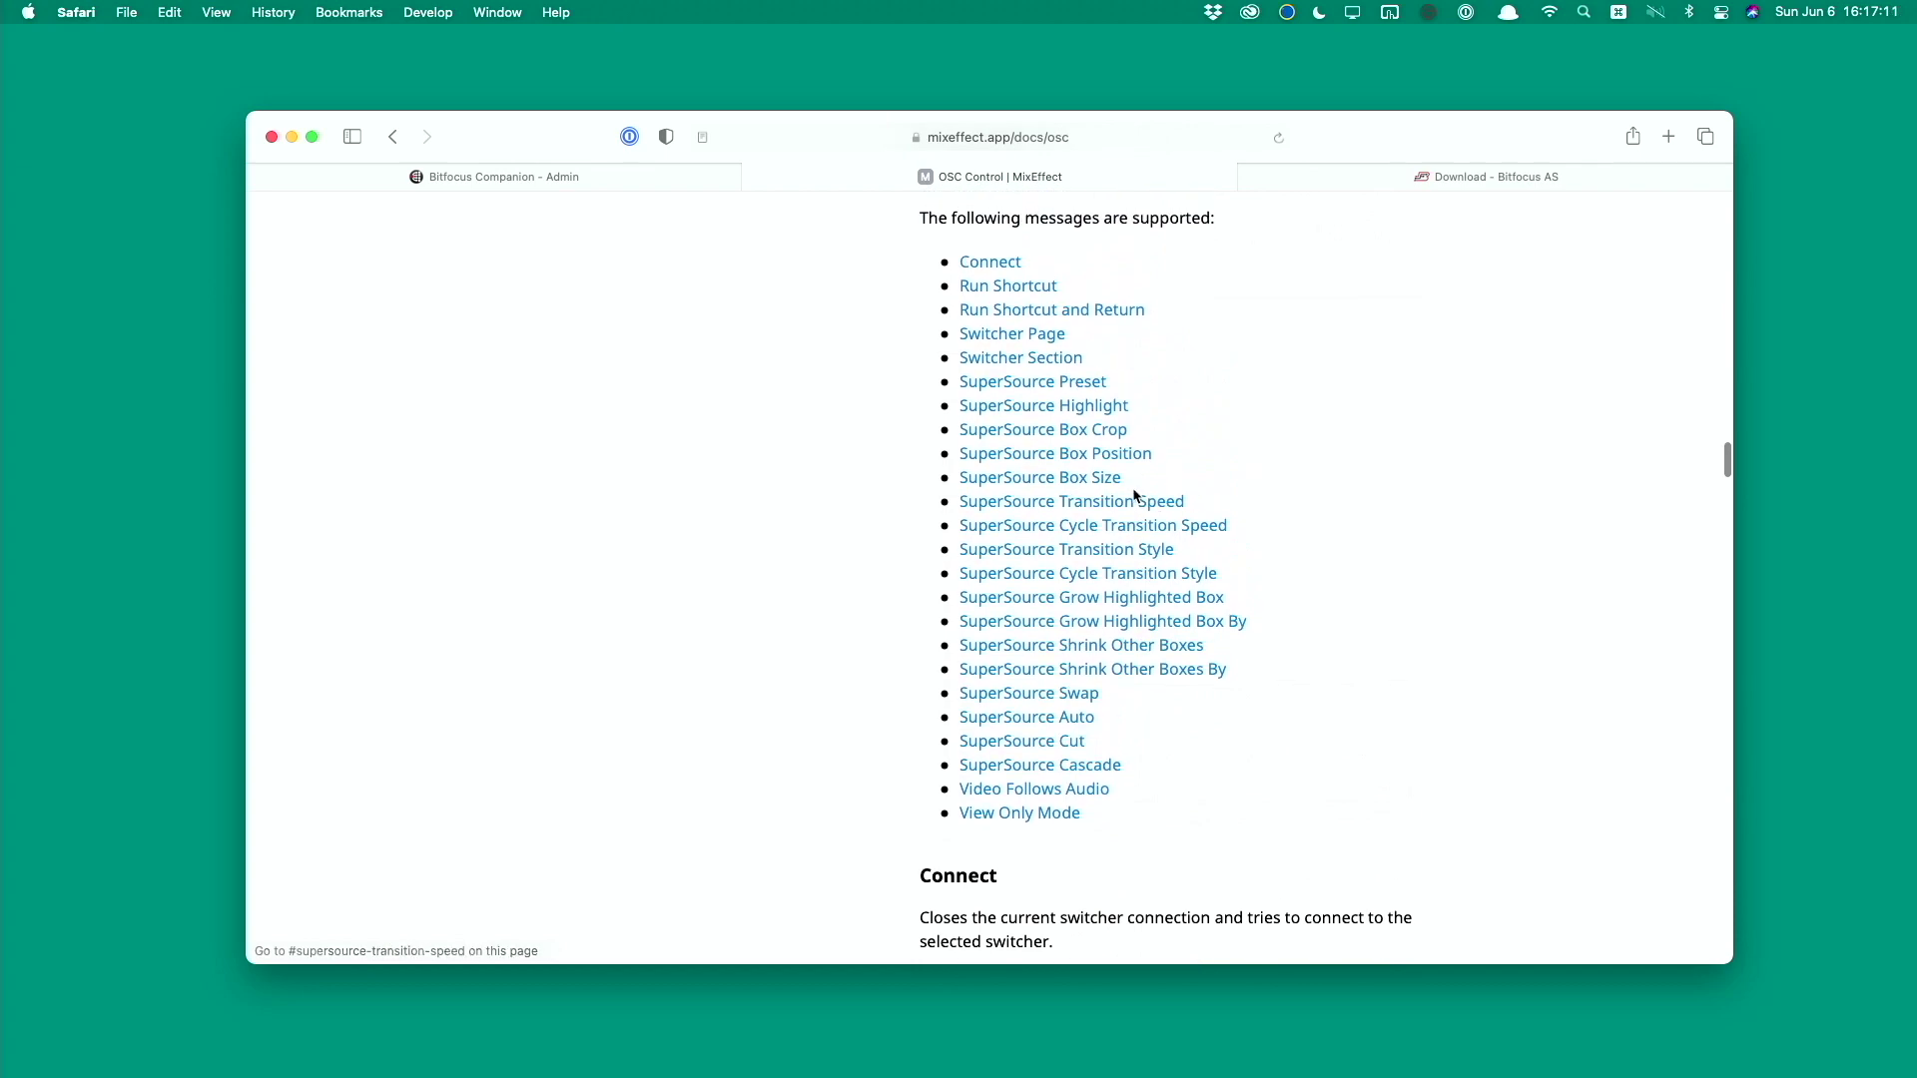
pyautogui.scroll(-5, 1133, 495)
pyautogui.scroll(4, 1133, 487)
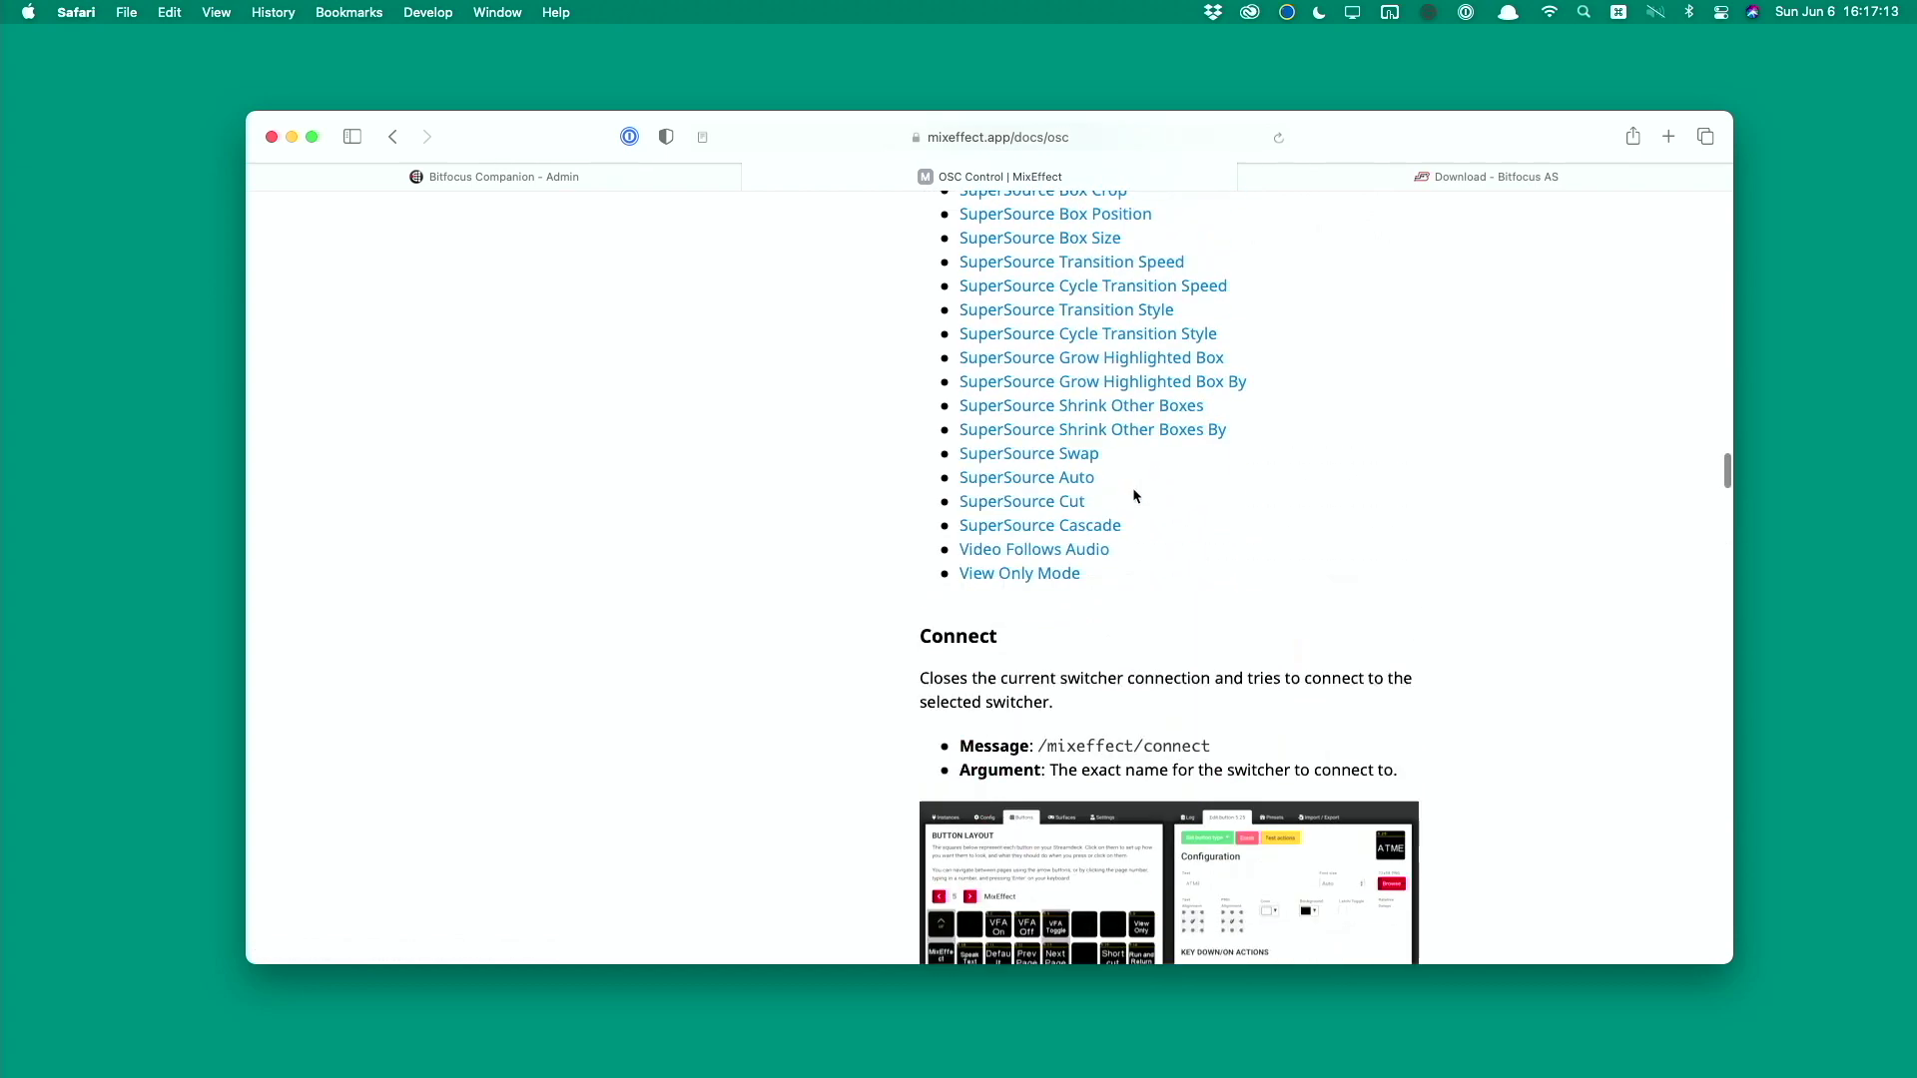
pyautogui.scroll(-8, 1078, 540)
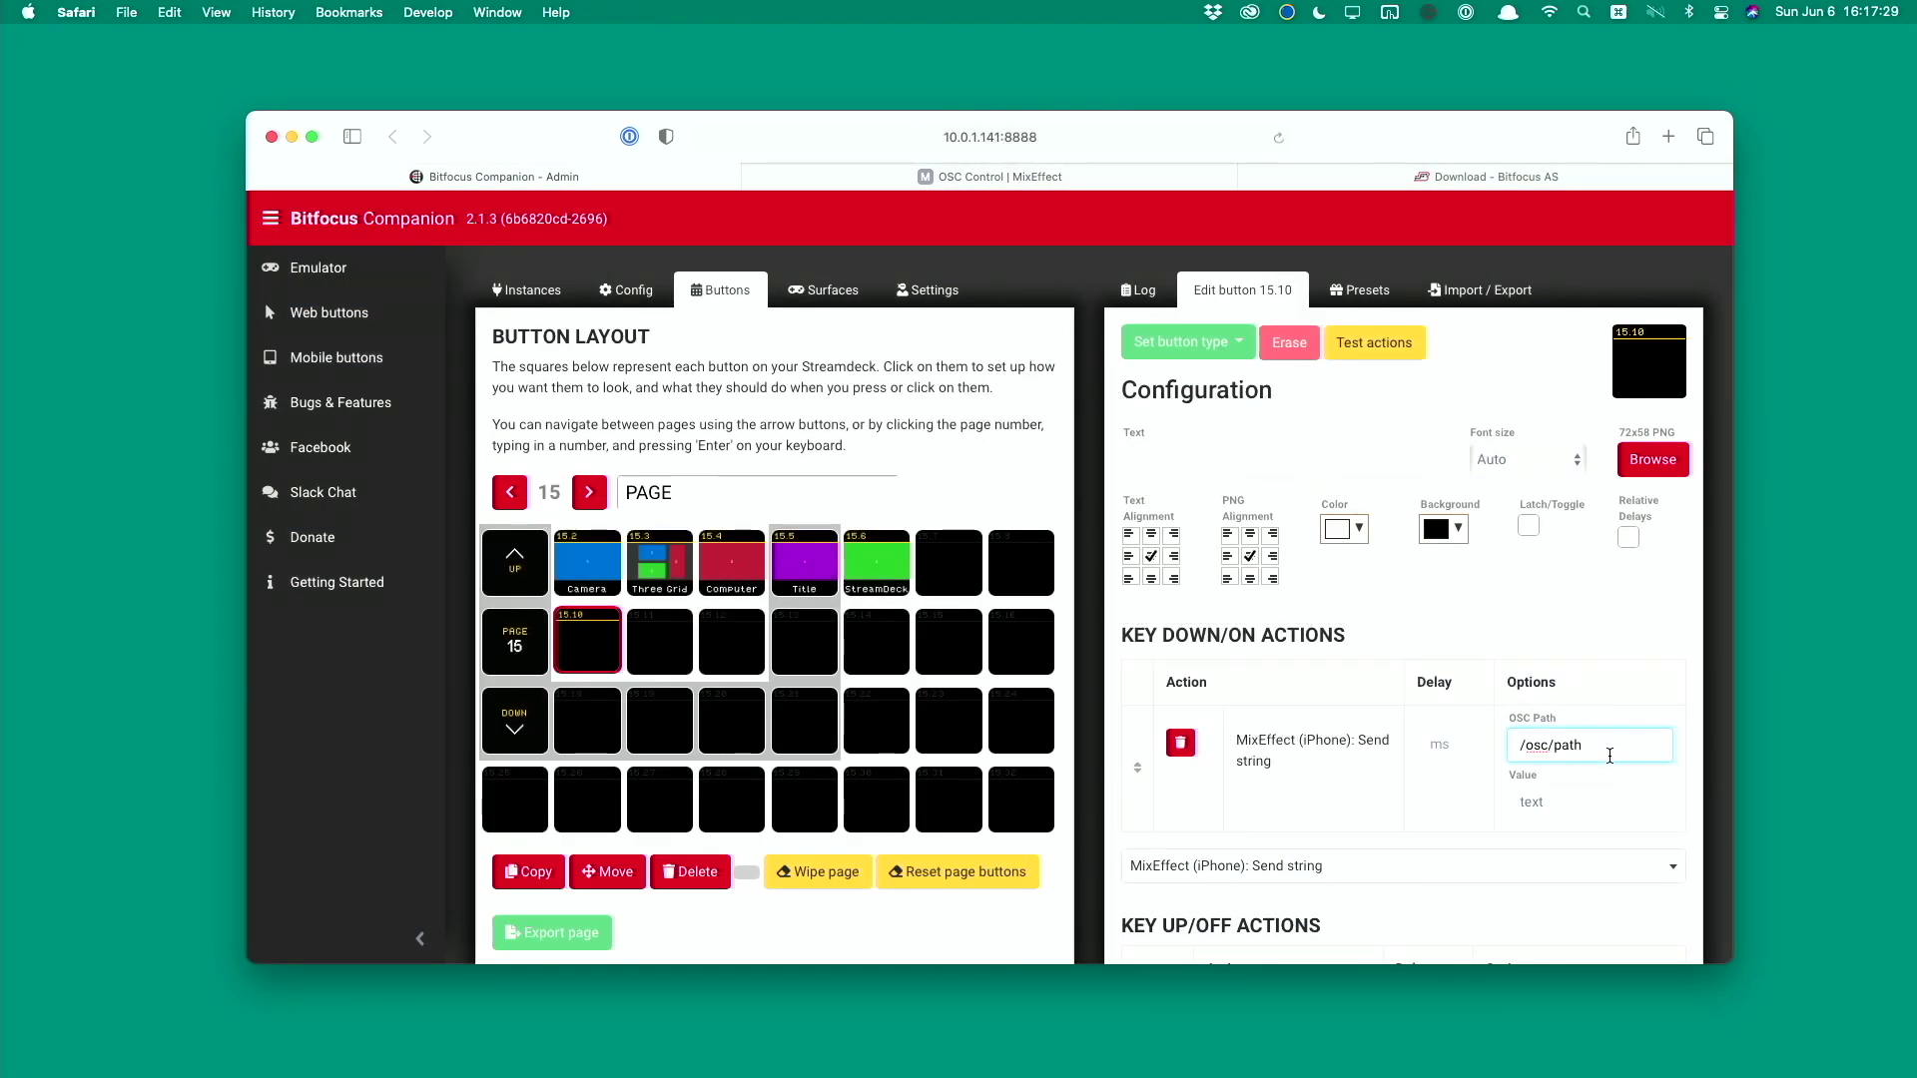
# Set the Send string action's OSC path to /mixeffect/ssrc/preset and its value to "1. Camera" in the Companion admin page.
pyautogui.moveTo(1606, 742); pyautogui.dragTo(1406, 734)
pyautogui.write('/mixeffect/ssrc/preset')
pyautogui.click(1548, 806)
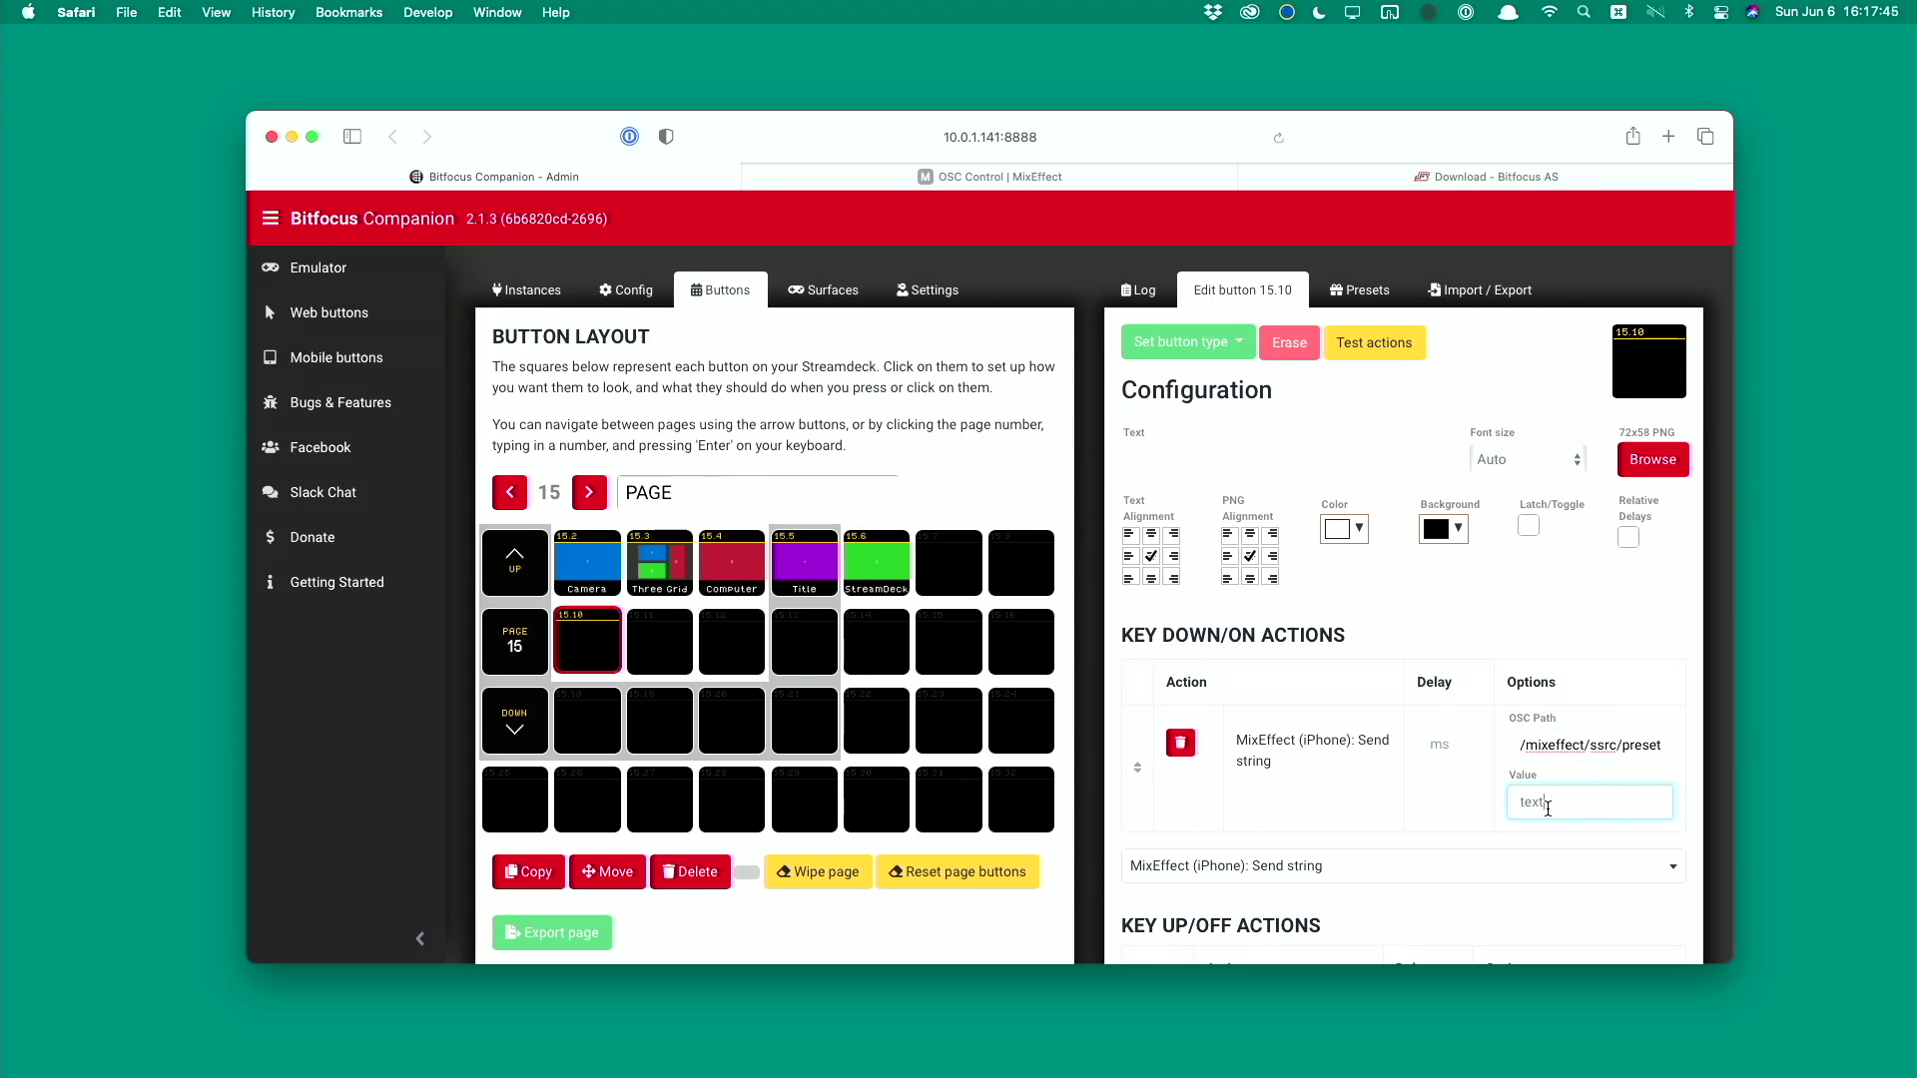
pyautogui.write('1. Camera')
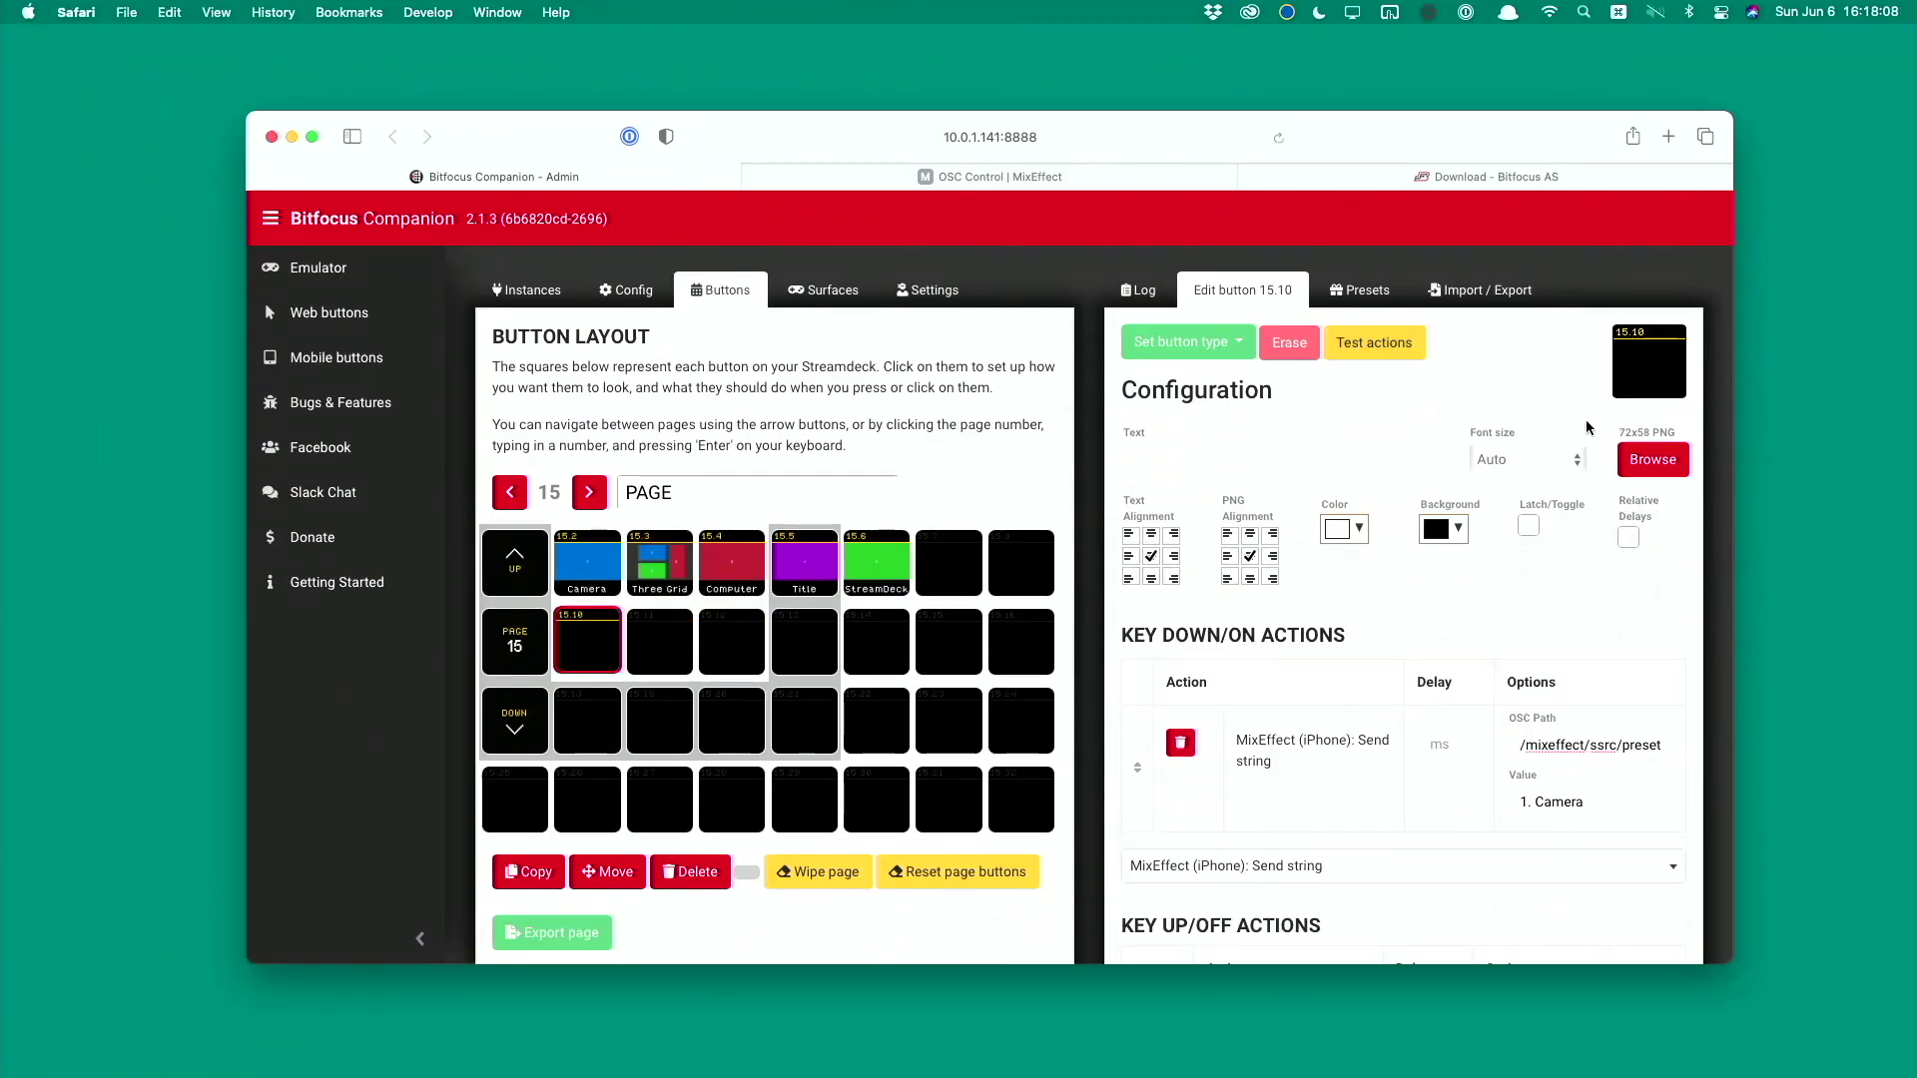
# Replace the Send string action's value with "2. Three Grid".
pyautogui.click(1613, 806)
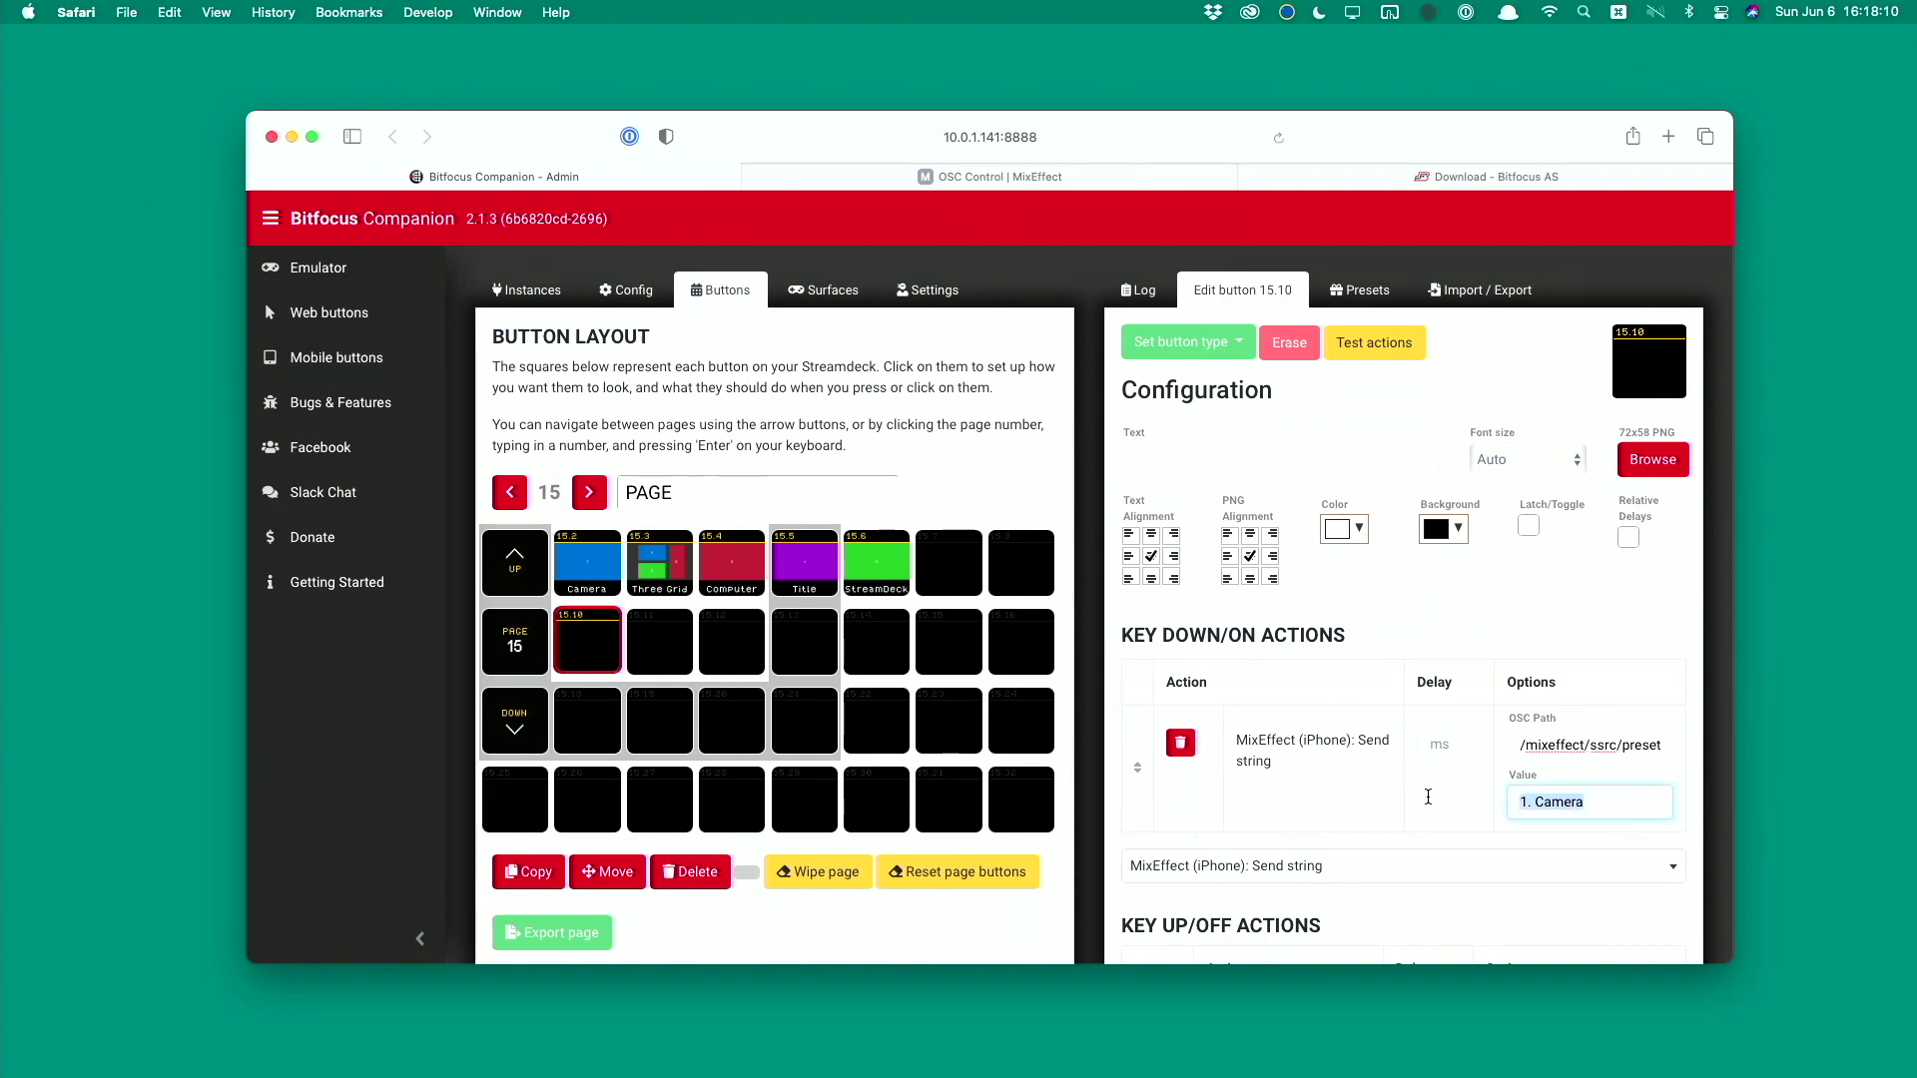
pyautogui.write('2. Three Gr')
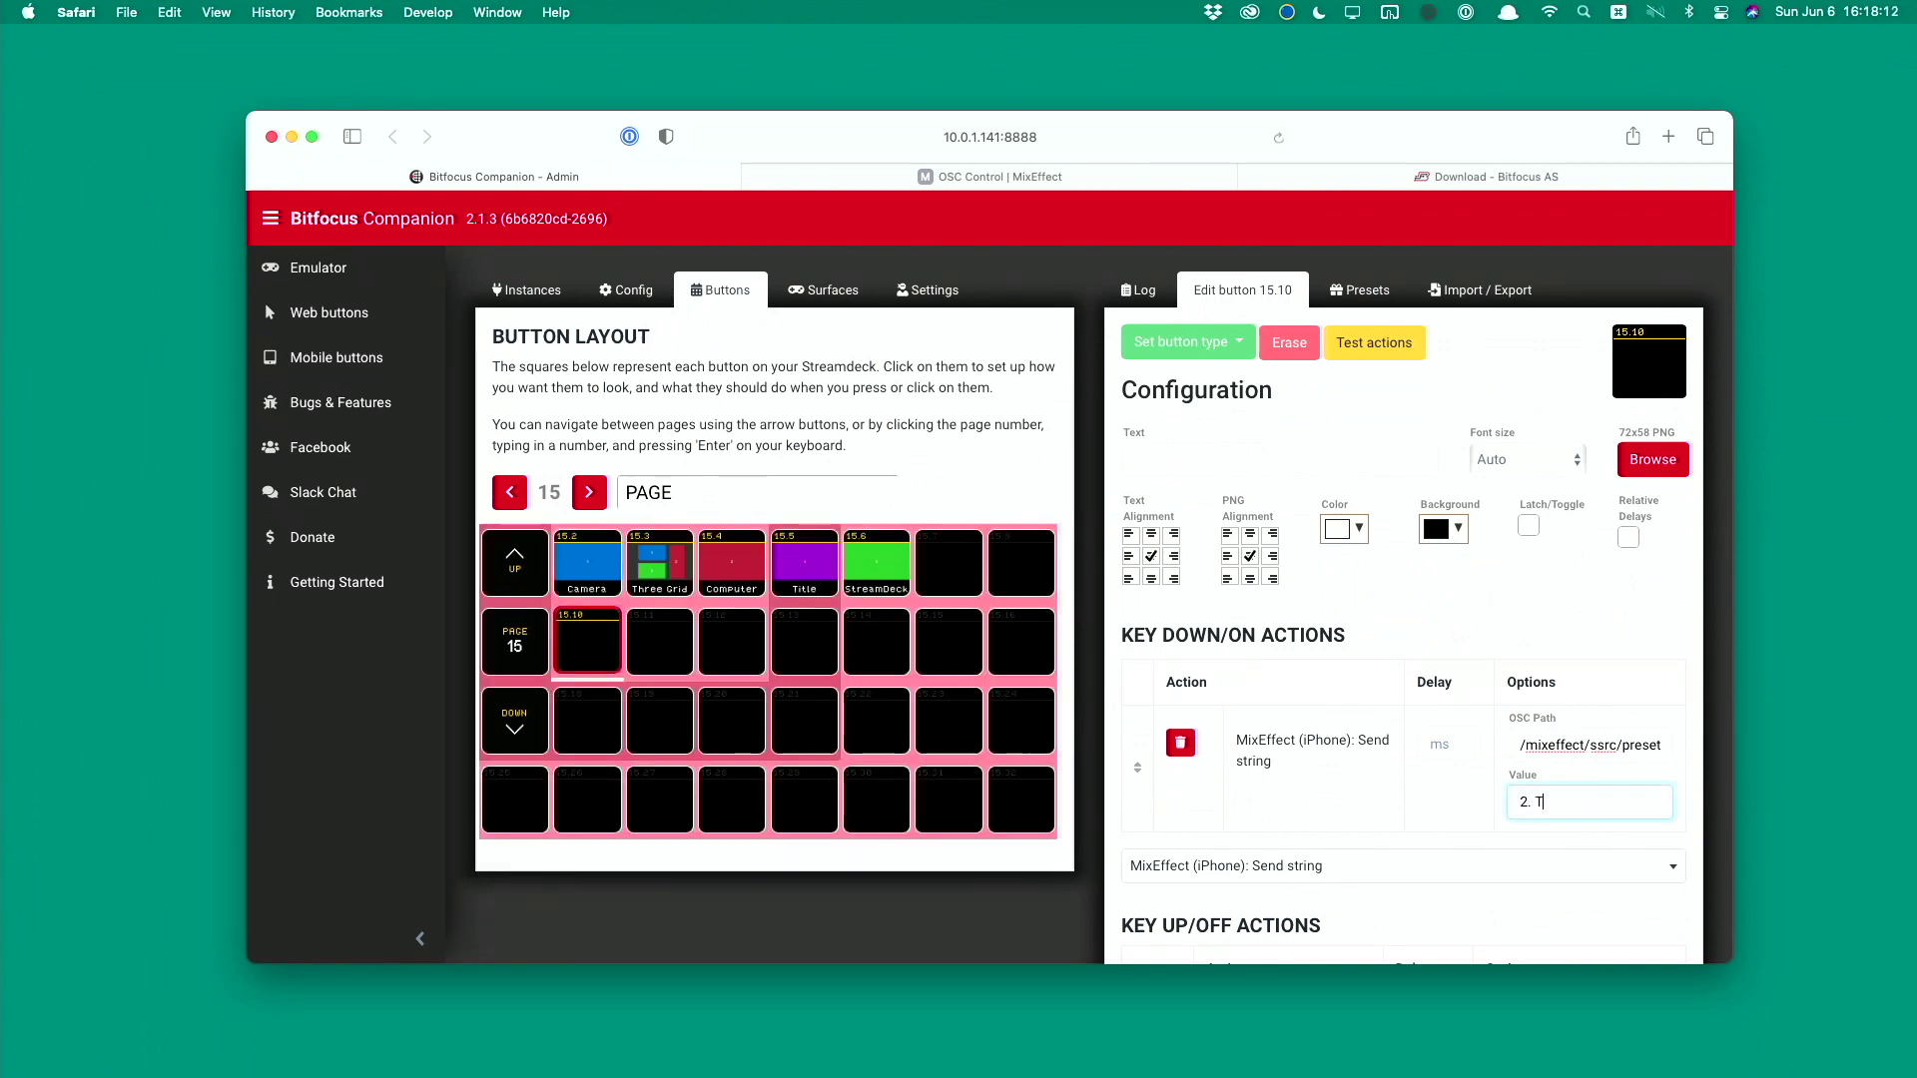
pyautogui.write('id')
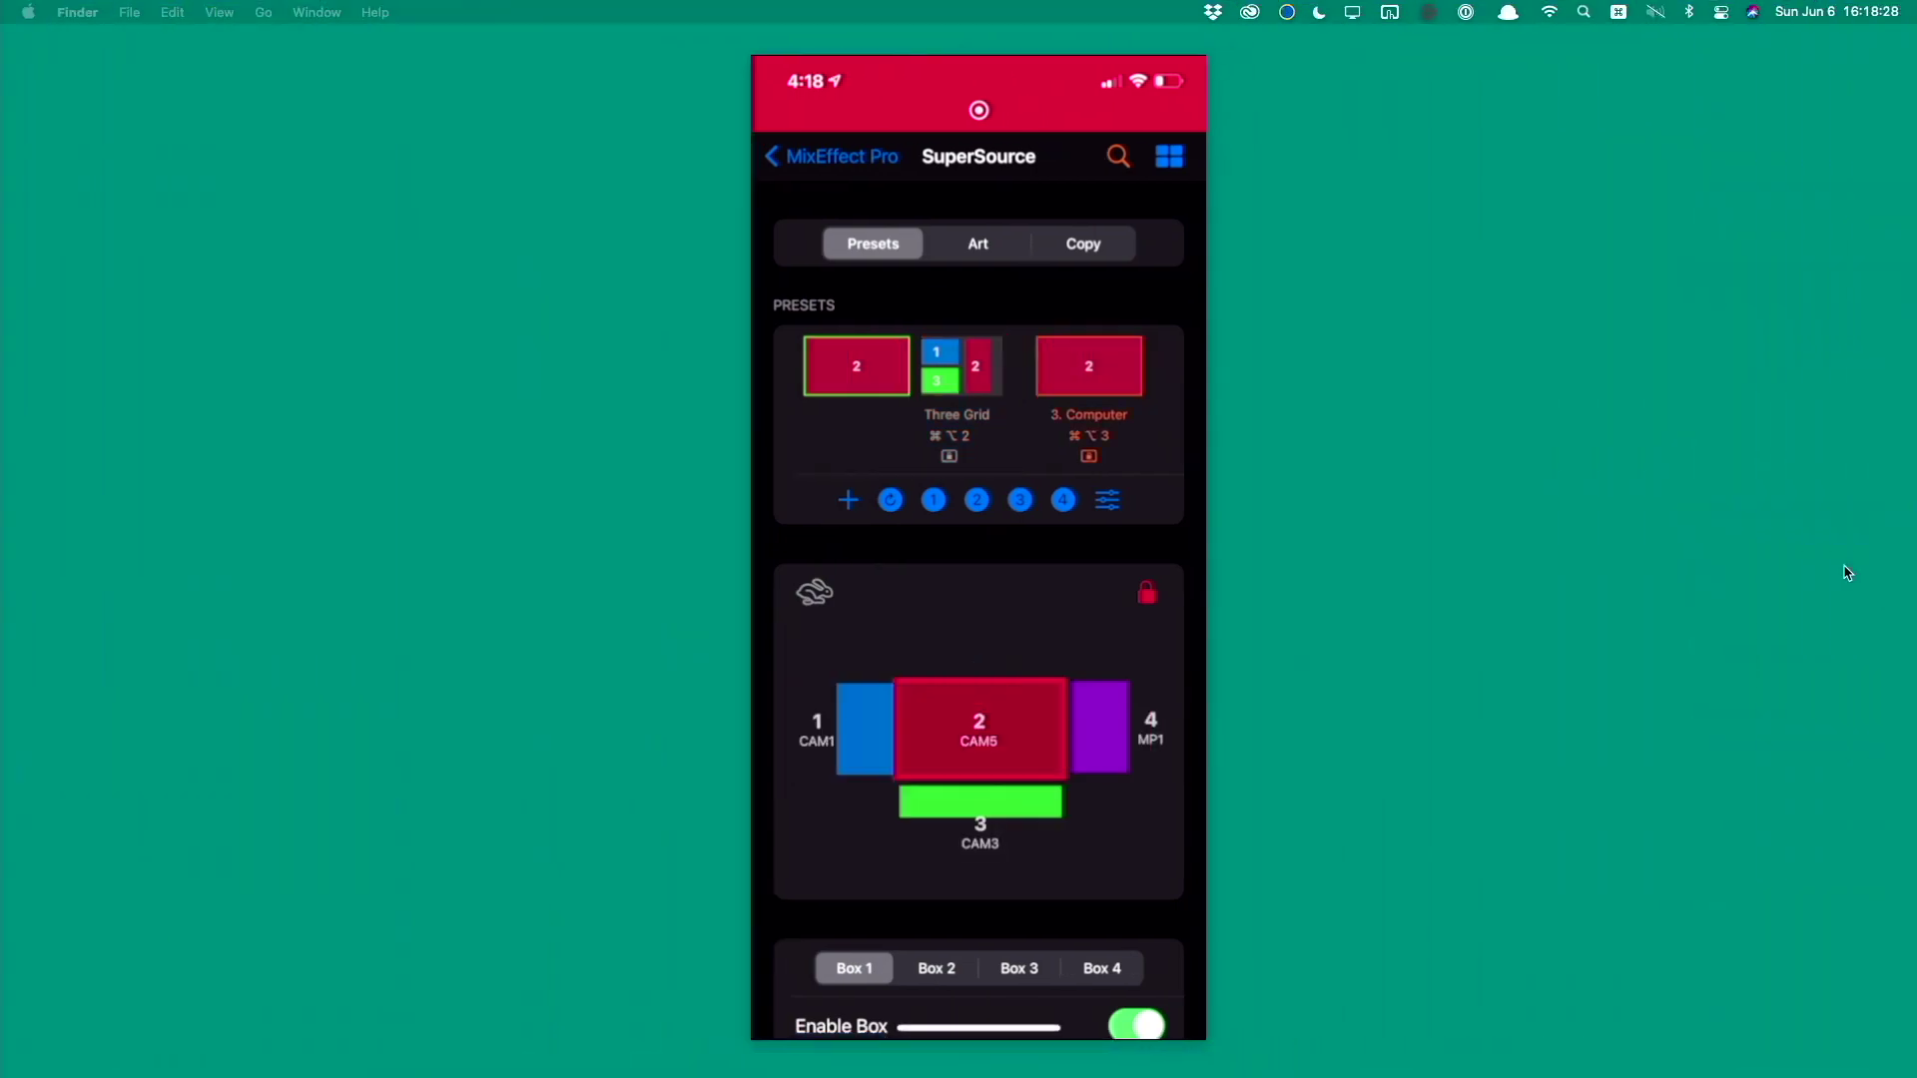
# Switch back from the iPhone's SuperSource view to Companion and set button 15.10's text to "Three Grid".
pyautogui.press('super+Tab')
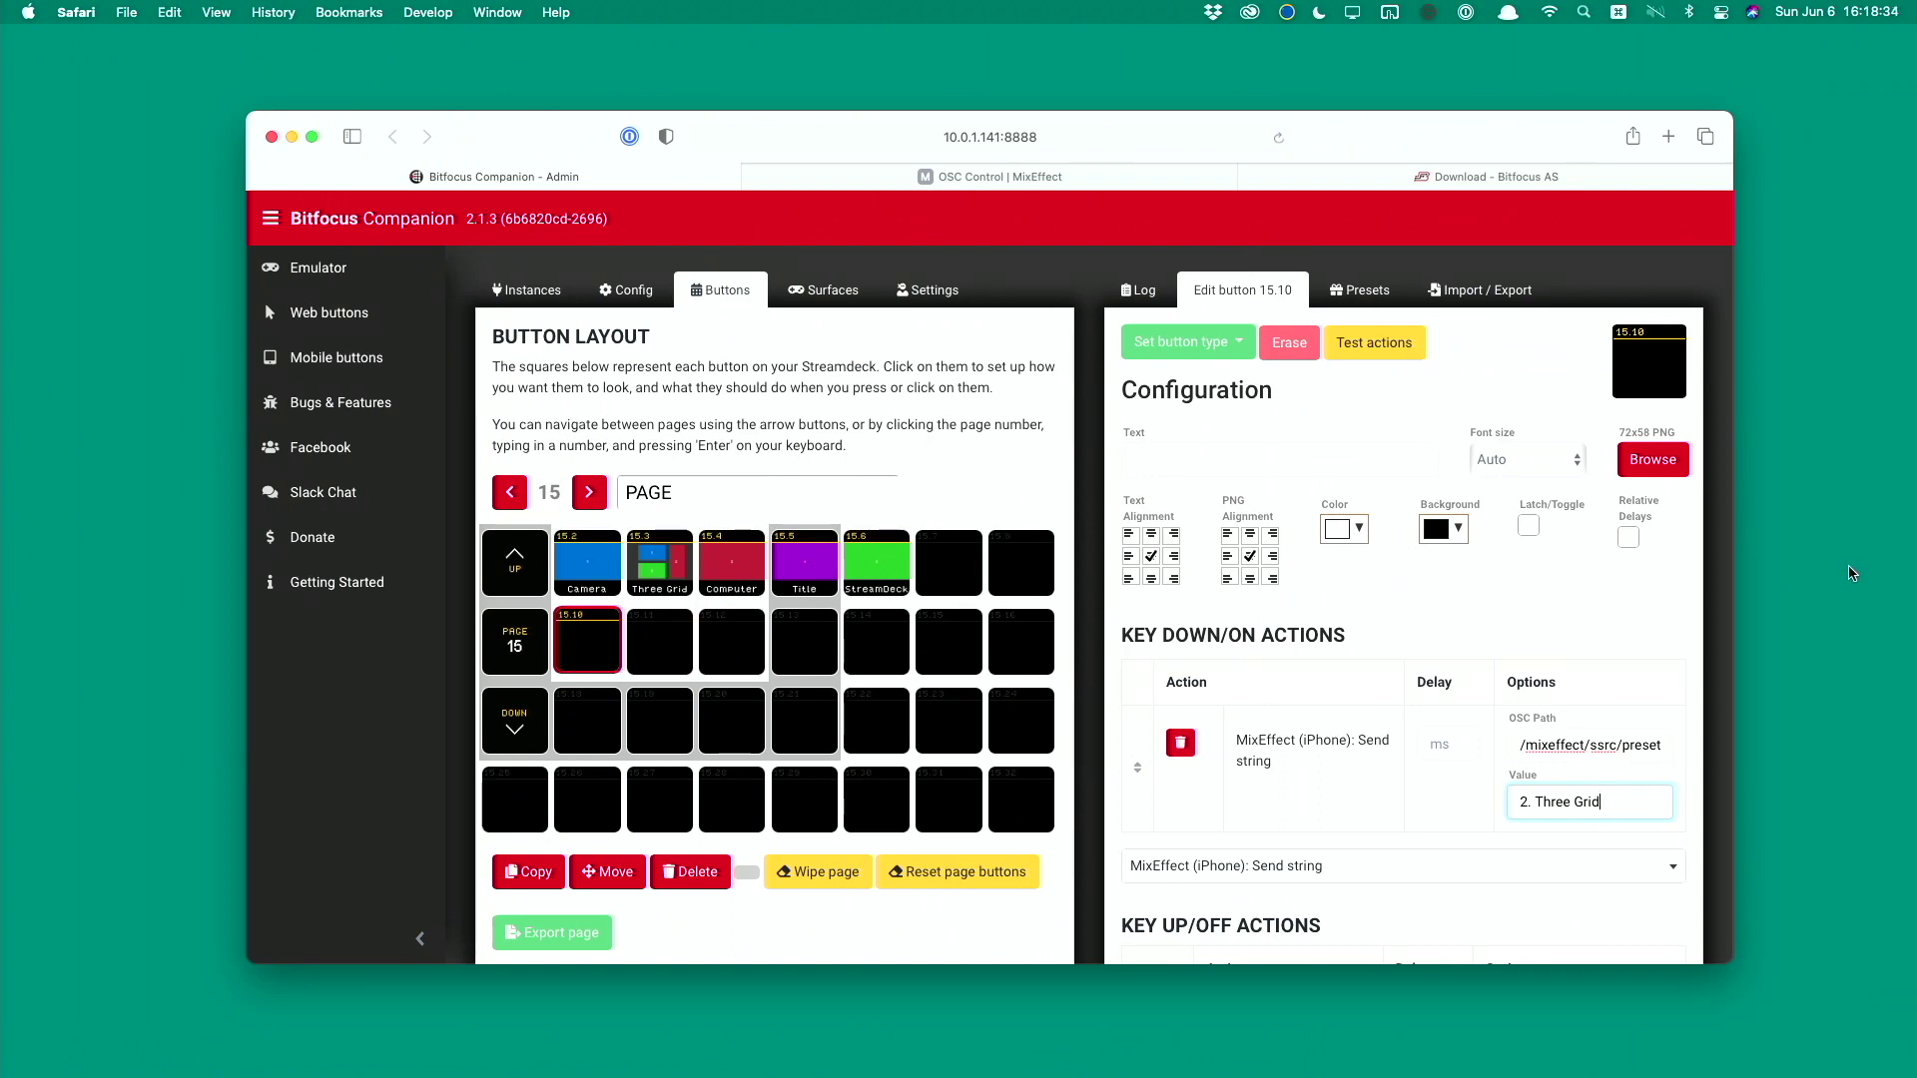
pyautogui.click(1144, 447)
pyautogui.click(1151, 456)
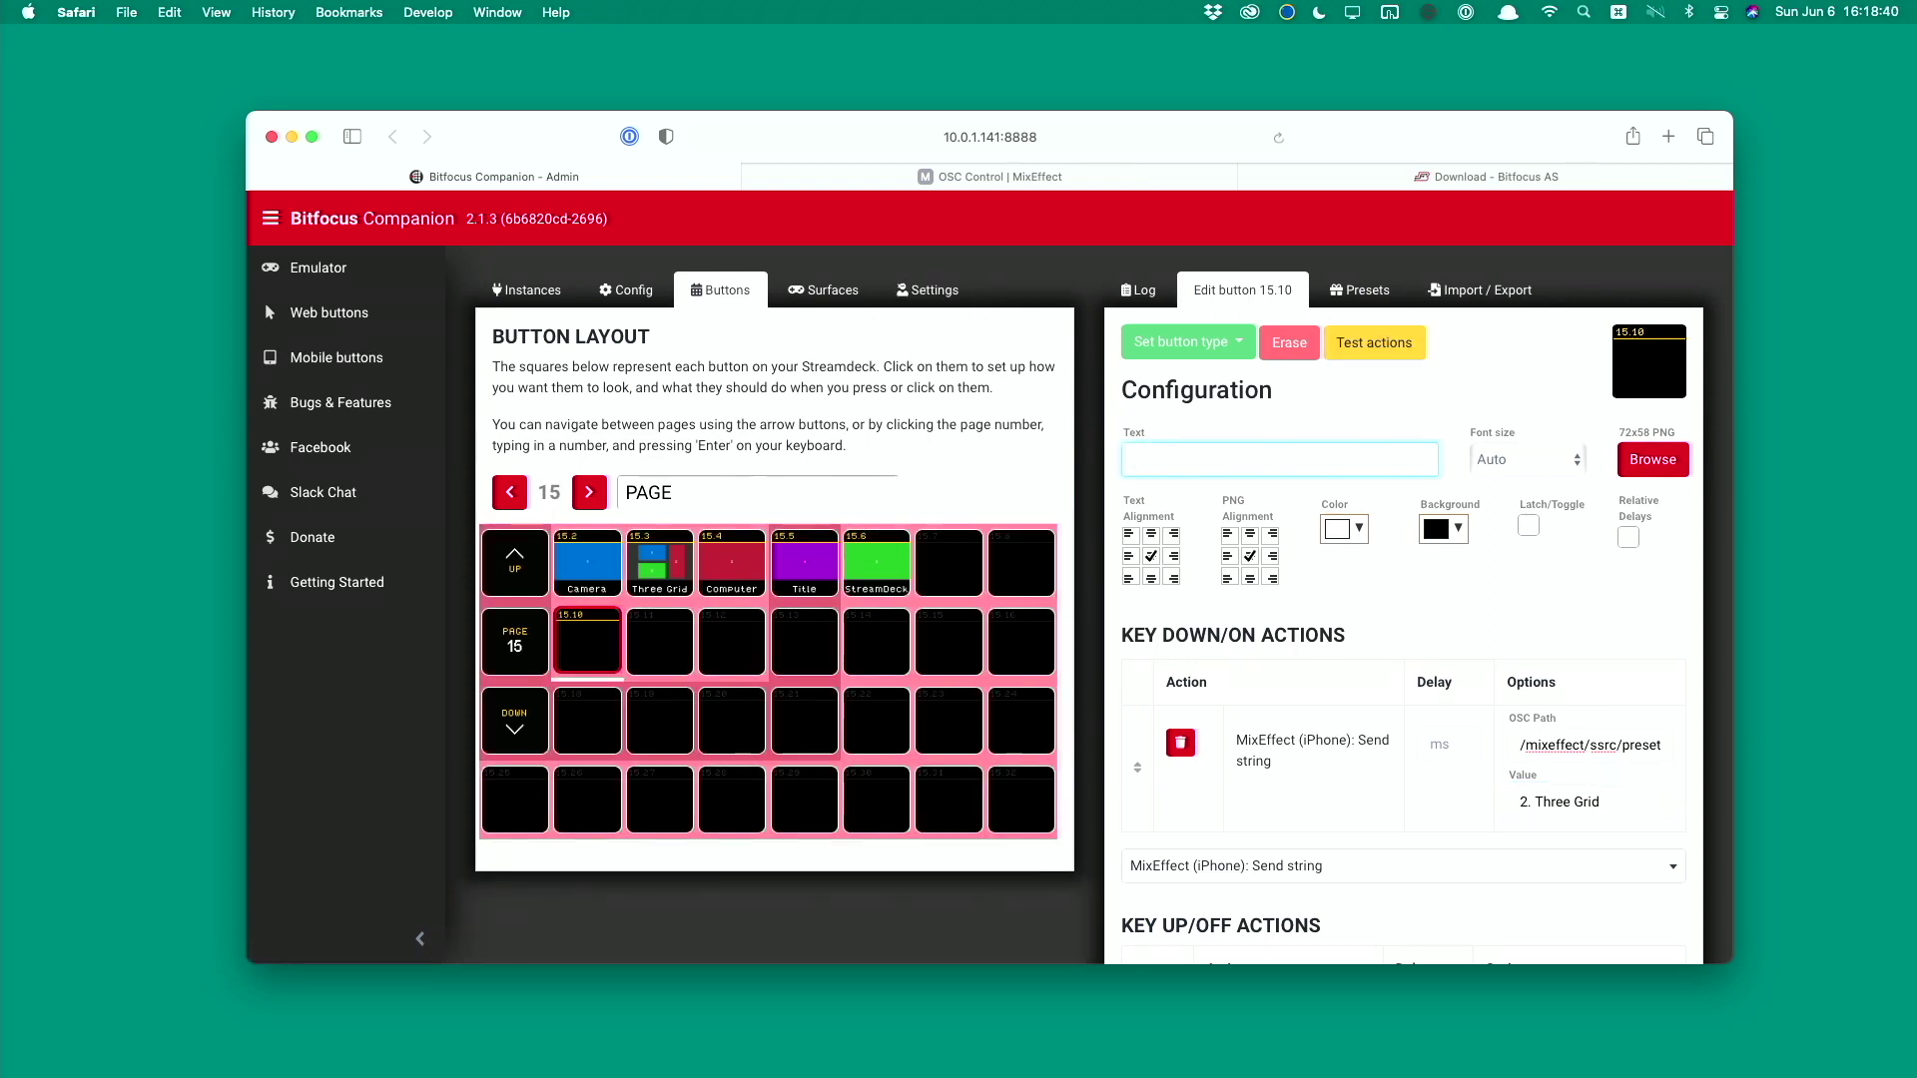
pyautogui.write('Three Grid')
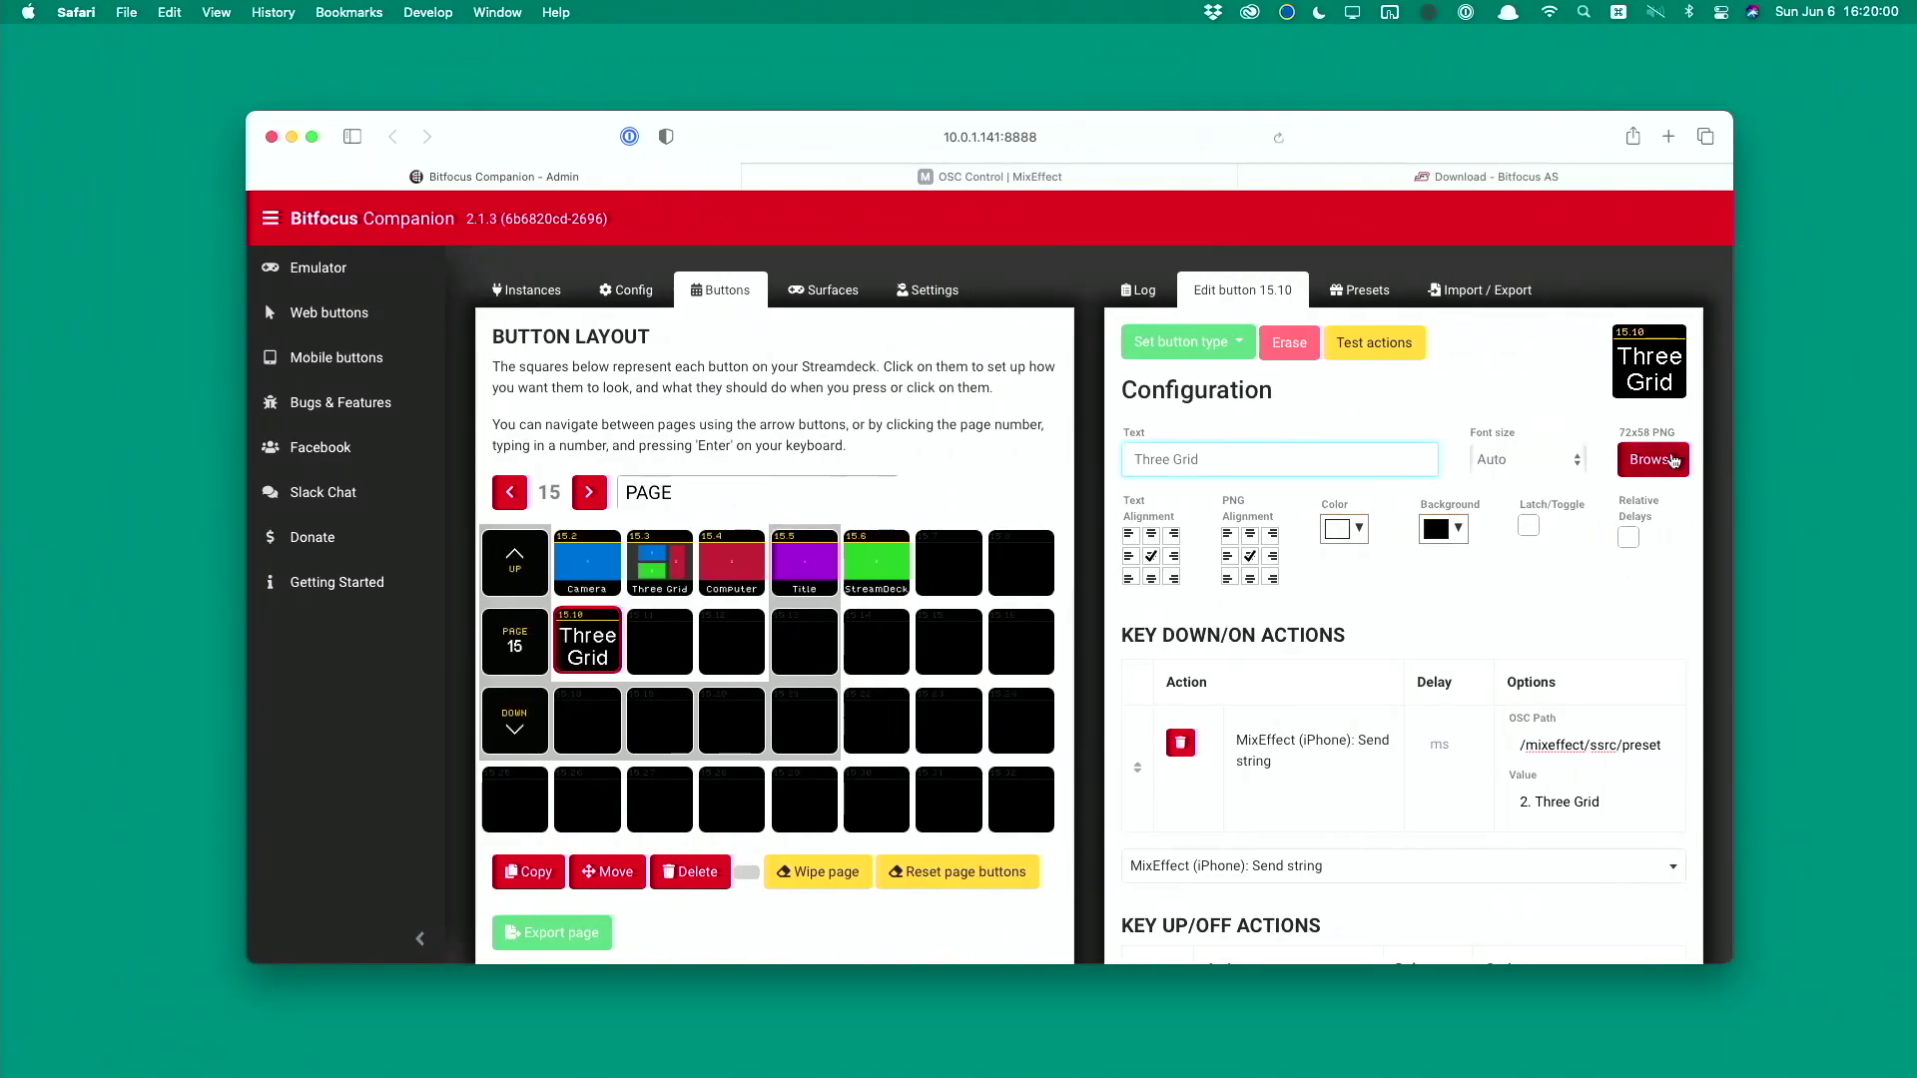
# Upload IMG_2396.PNG from the Desktop folder as the 72x58 image of button 15.10.
pyautogui.click(1658, 459)
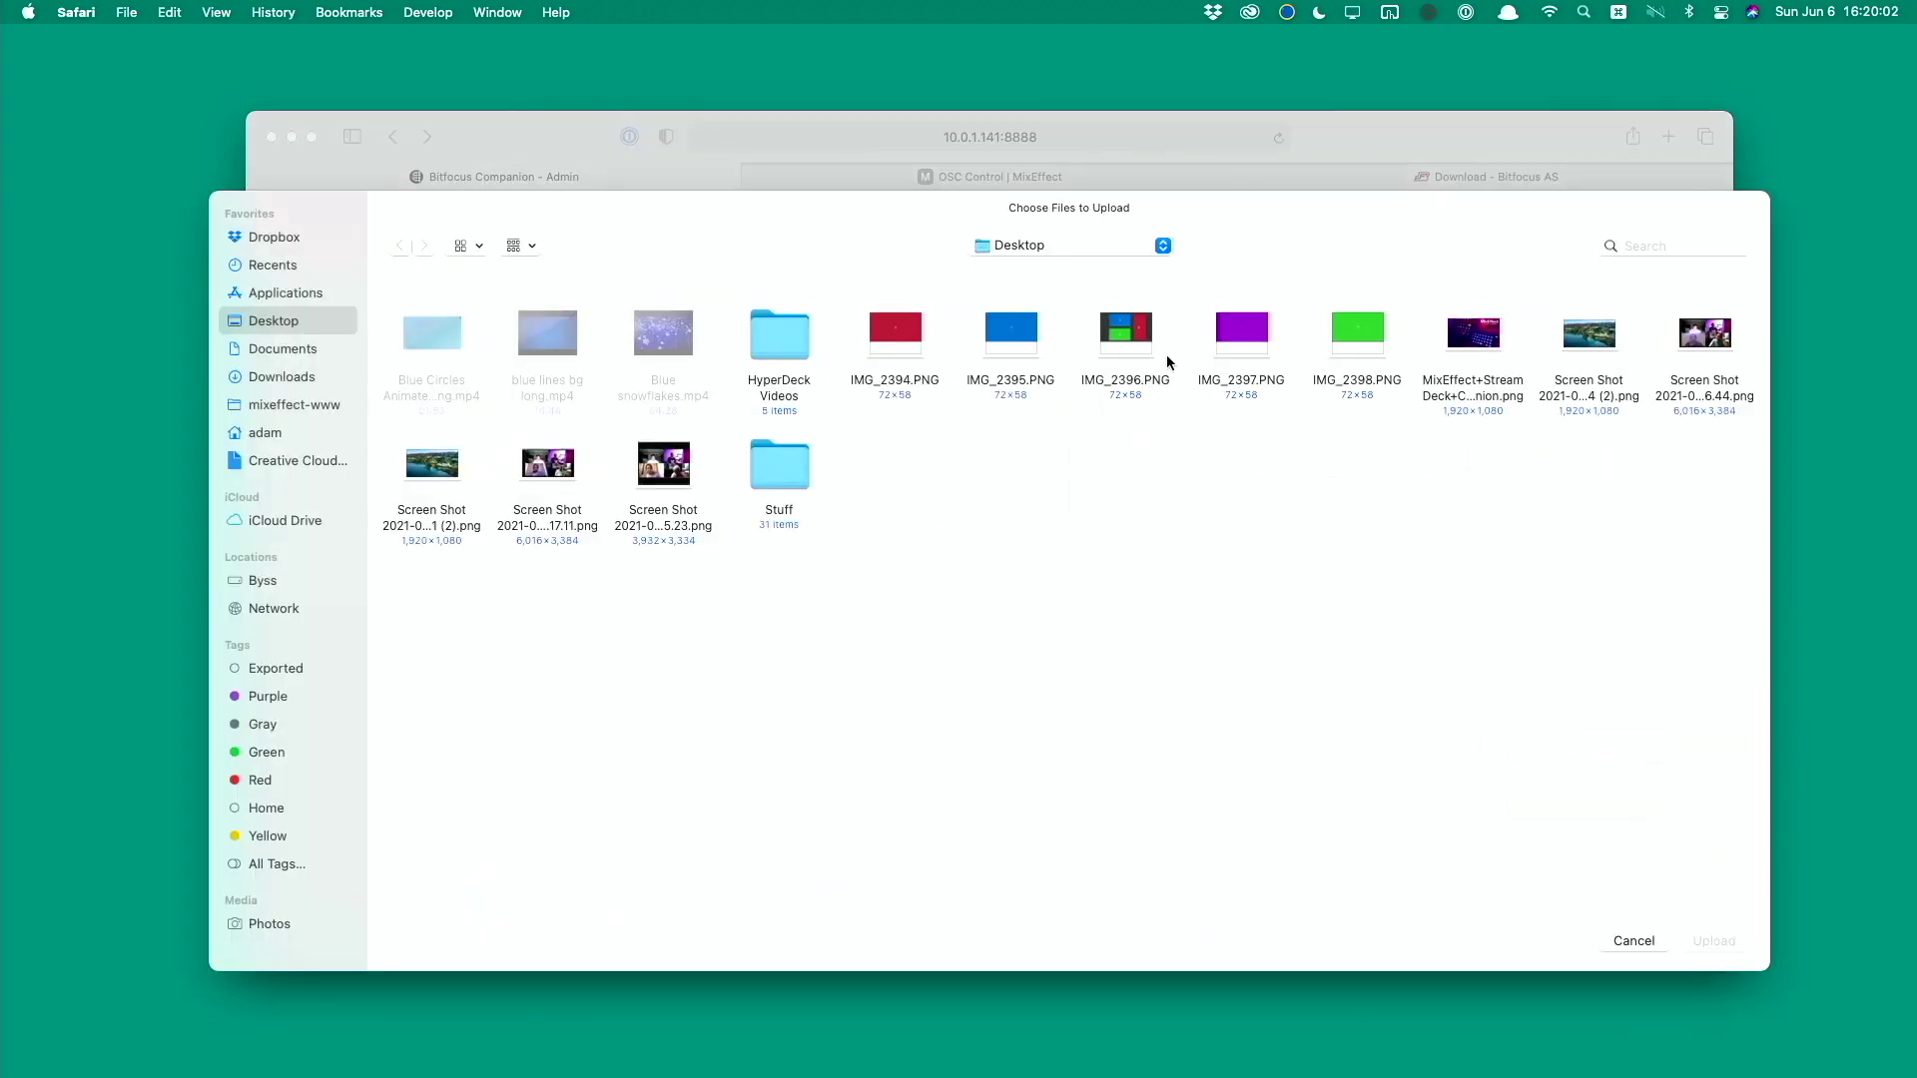
pyautogui.click(1138, 340)
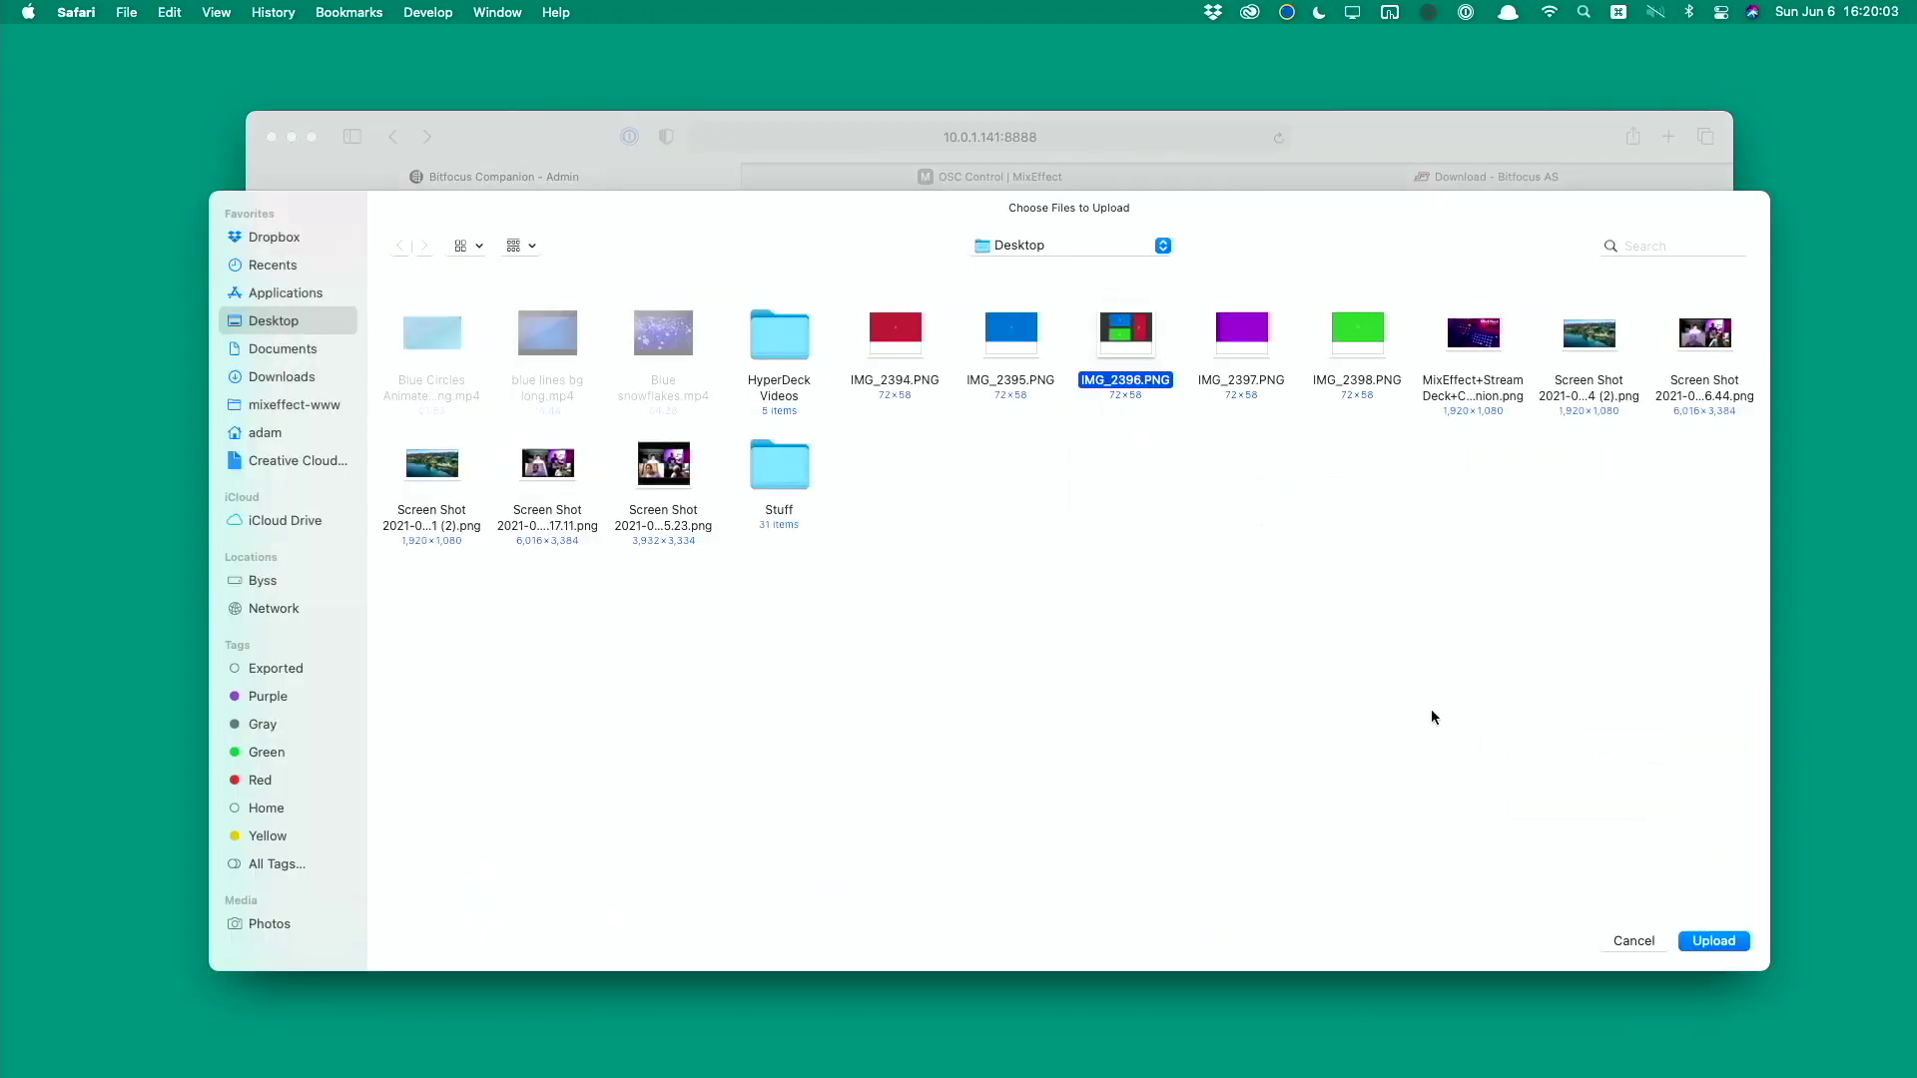
pyautogui.click(1720, 943)
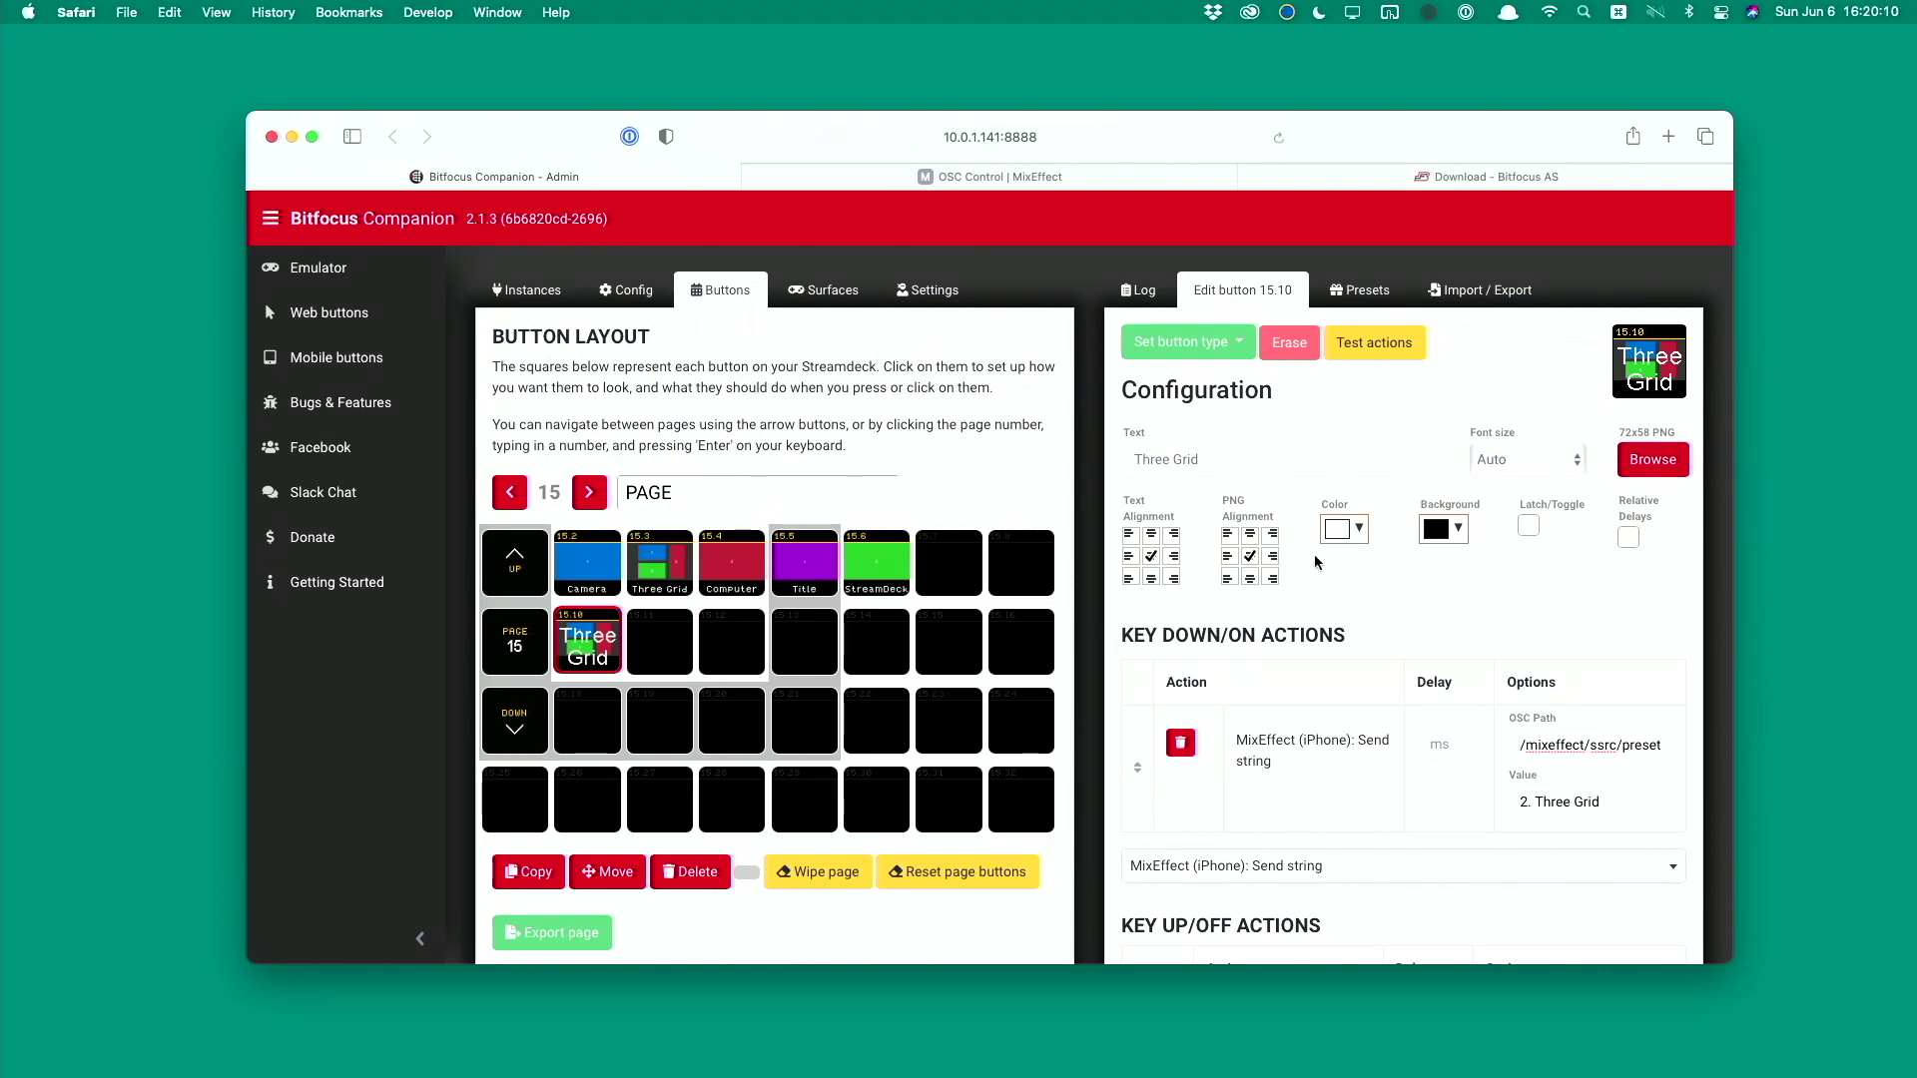
# Align button 15.10's text and PNG at bottom centre, trying font size 14pt before settling on 7pt.
pyautogui.click(1571, 459)
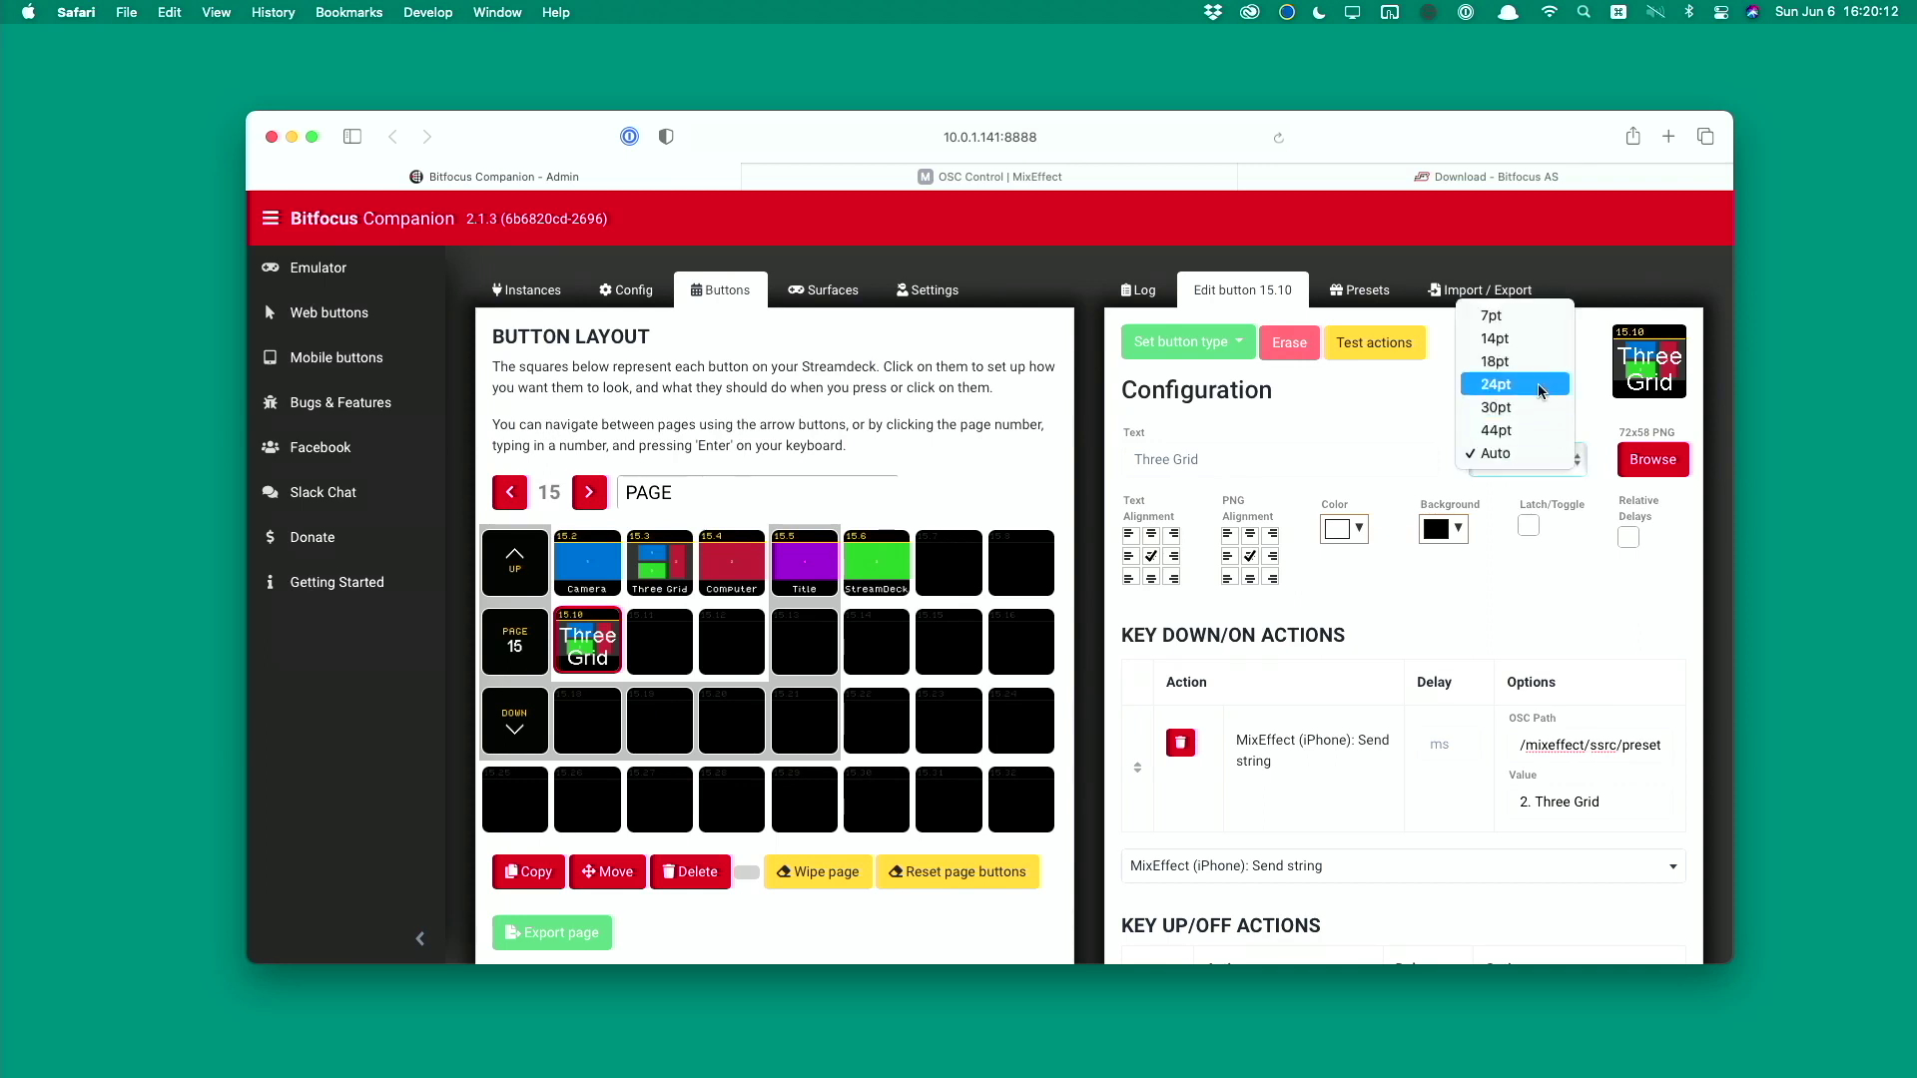
pyautogui.click(1522, 339)
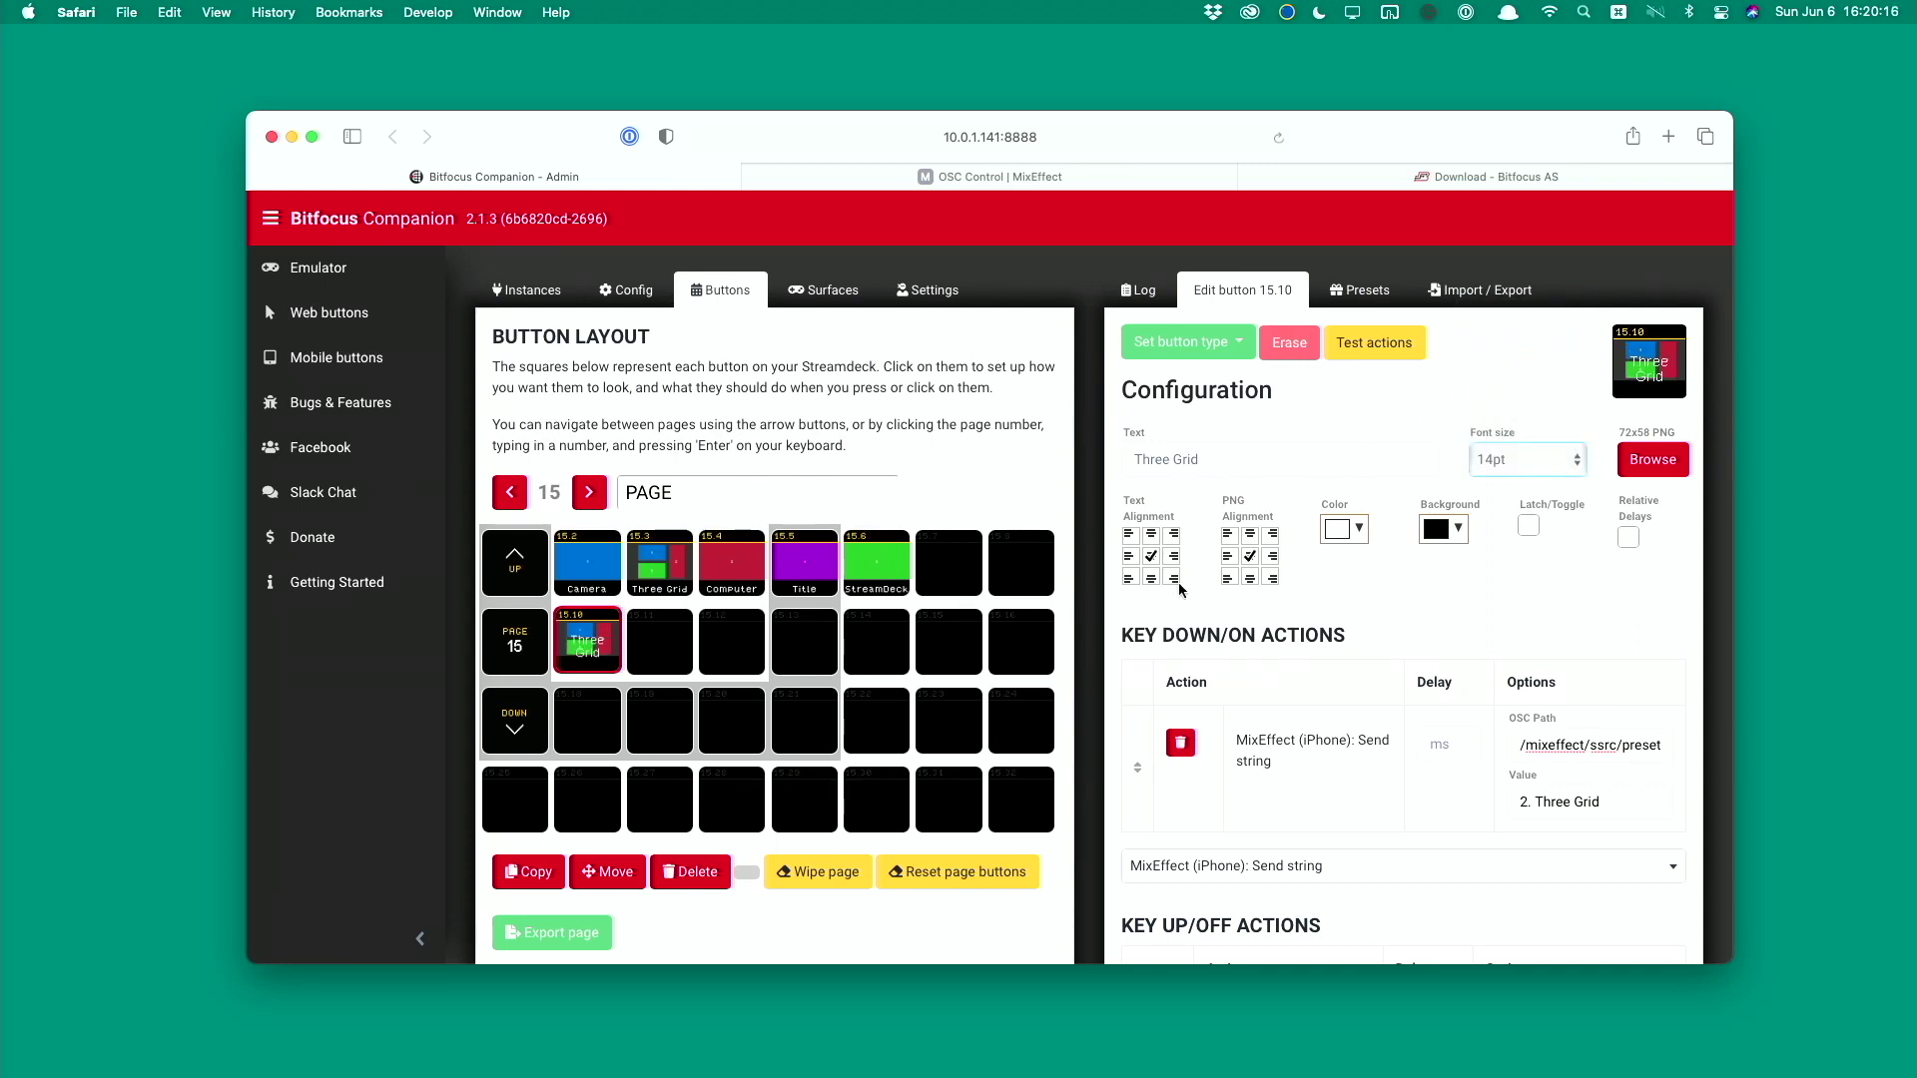
pyautogui.click(1153, 580)
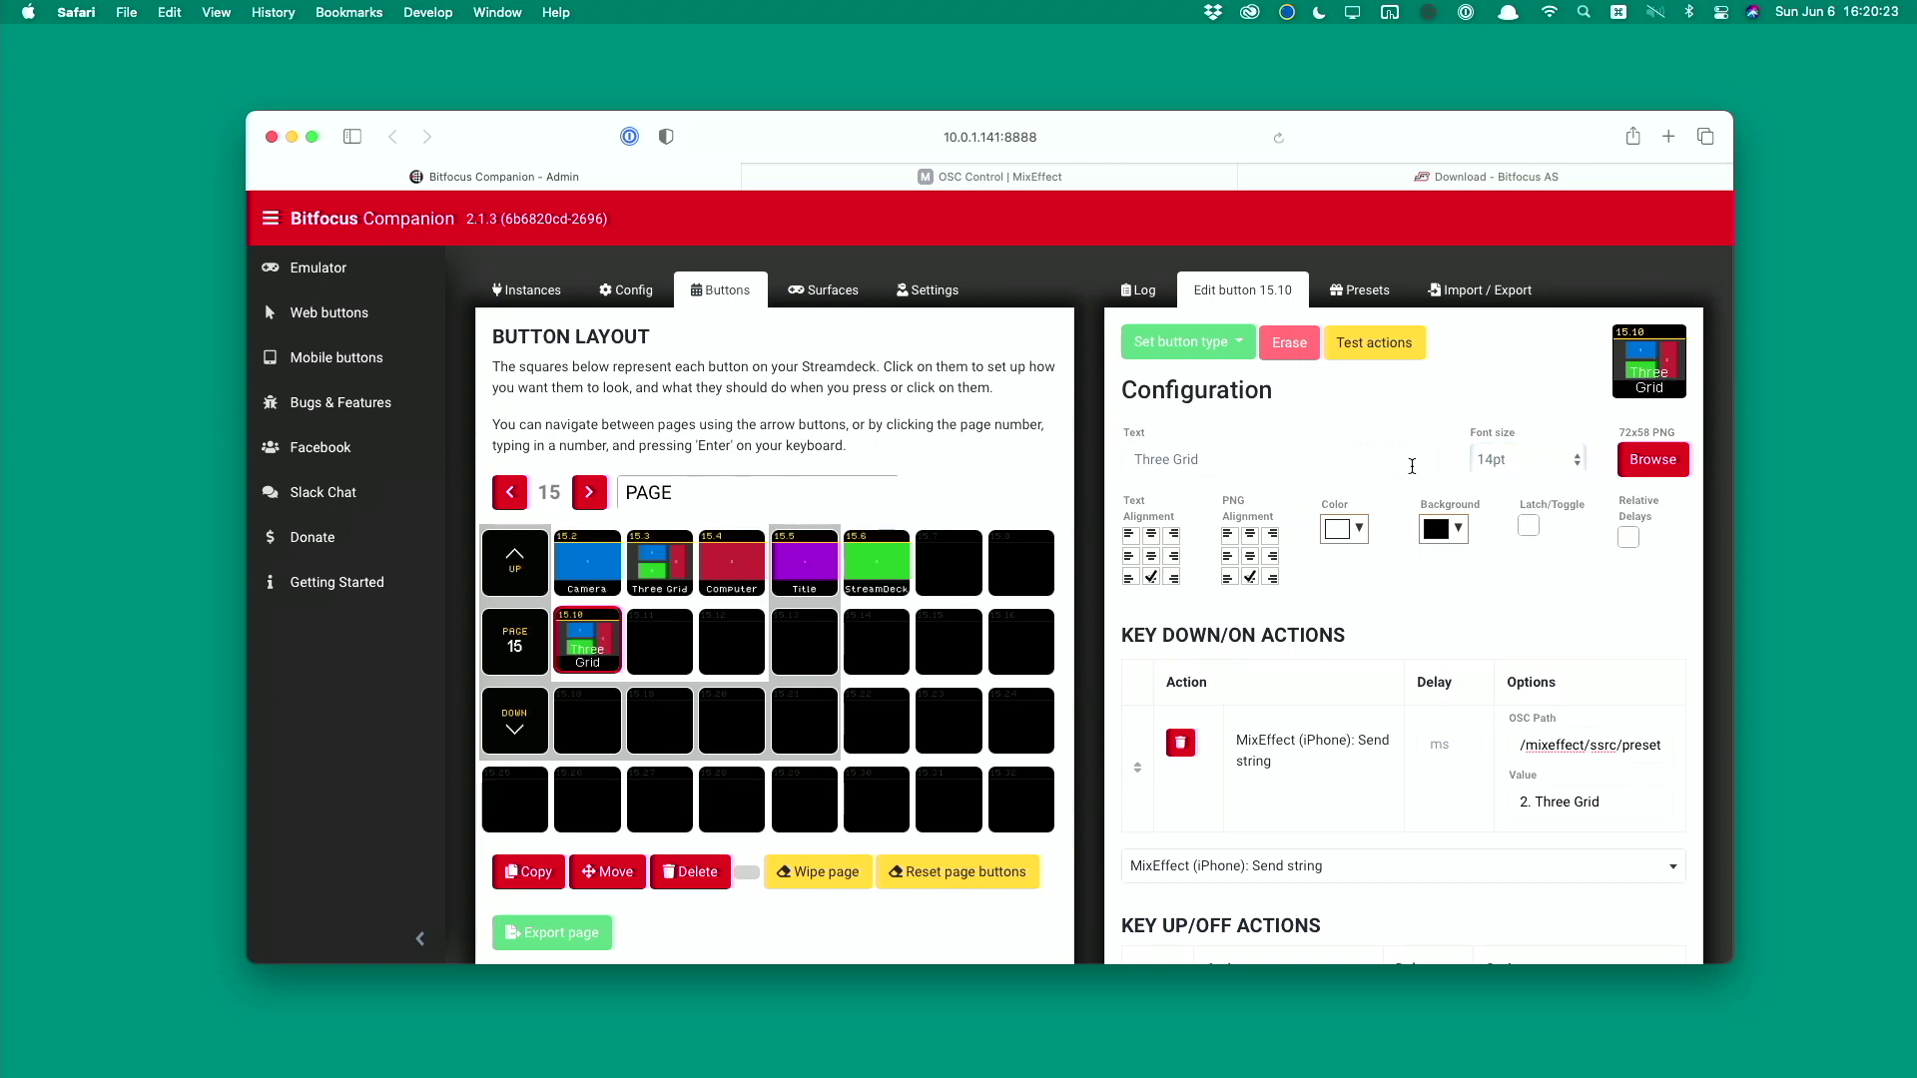
pyautogui.click(1519, 463)
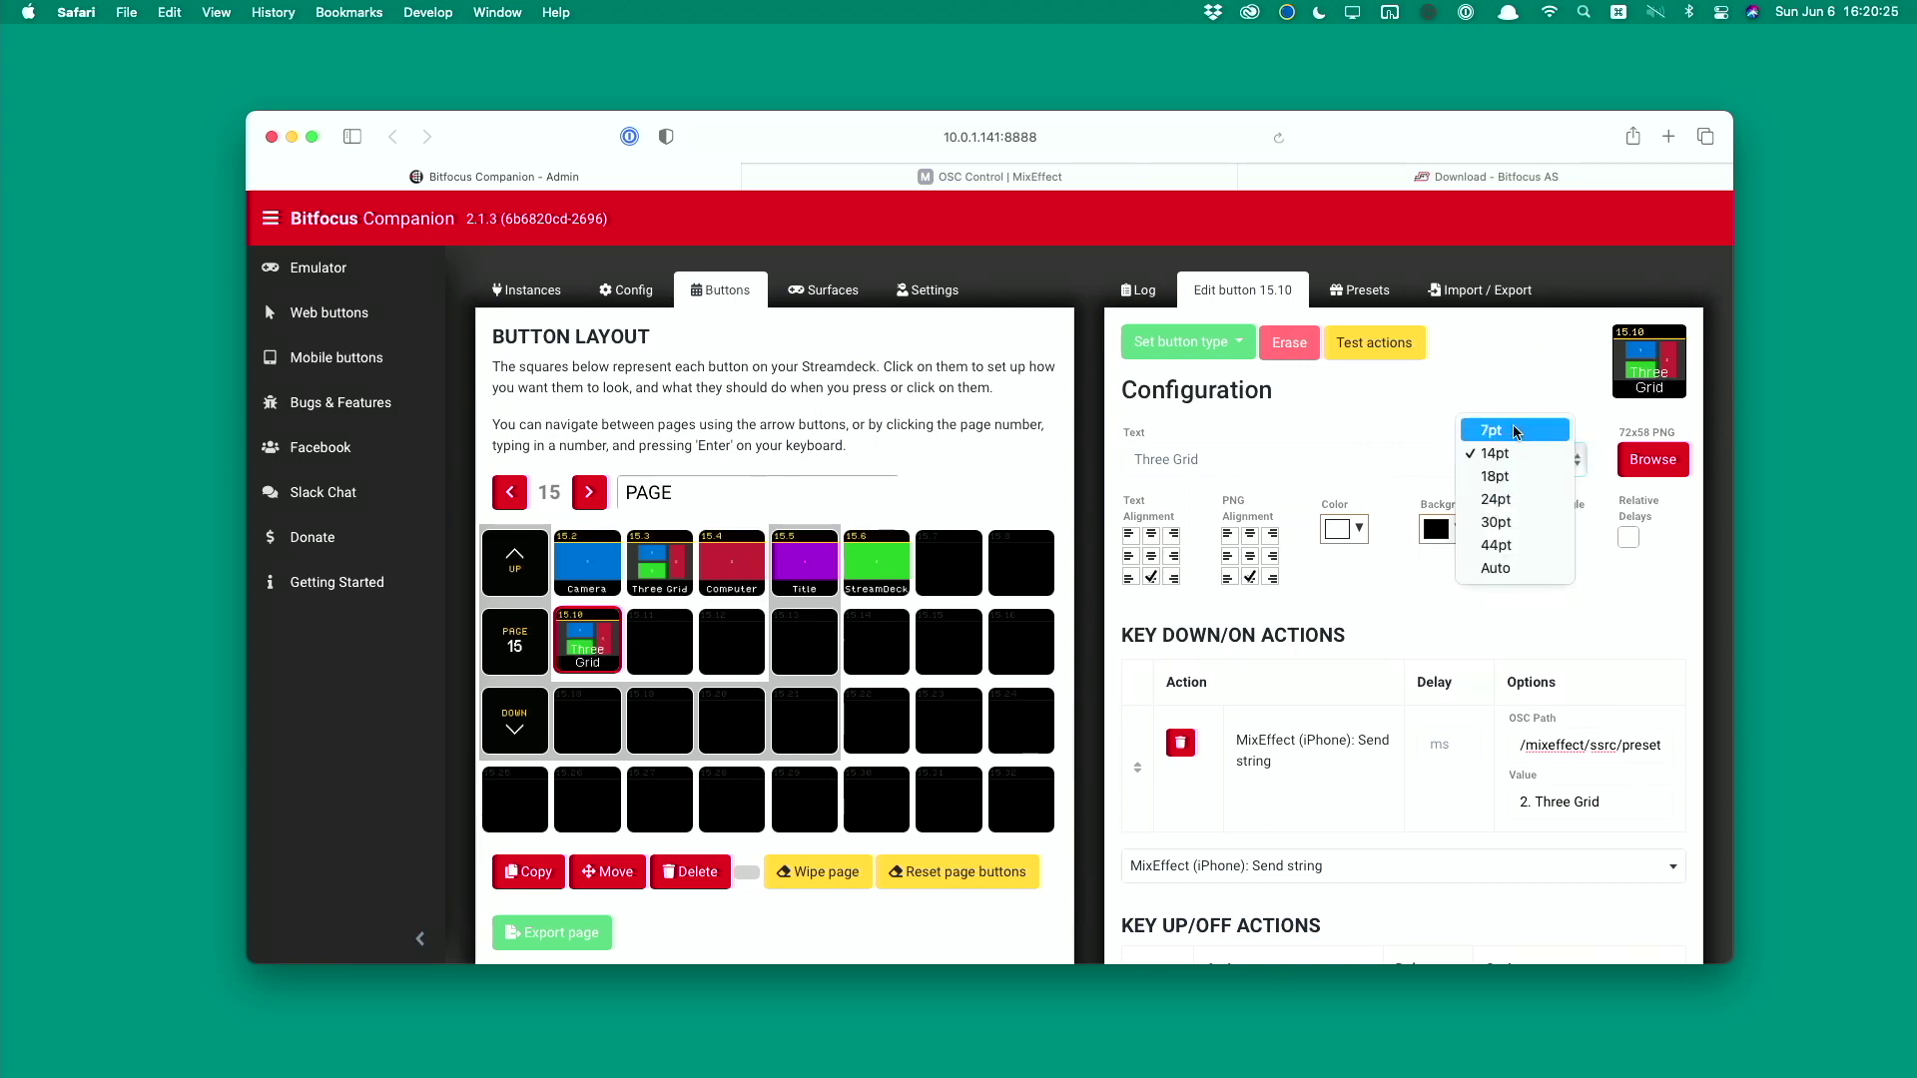
pyautogui.click(1516, 433)
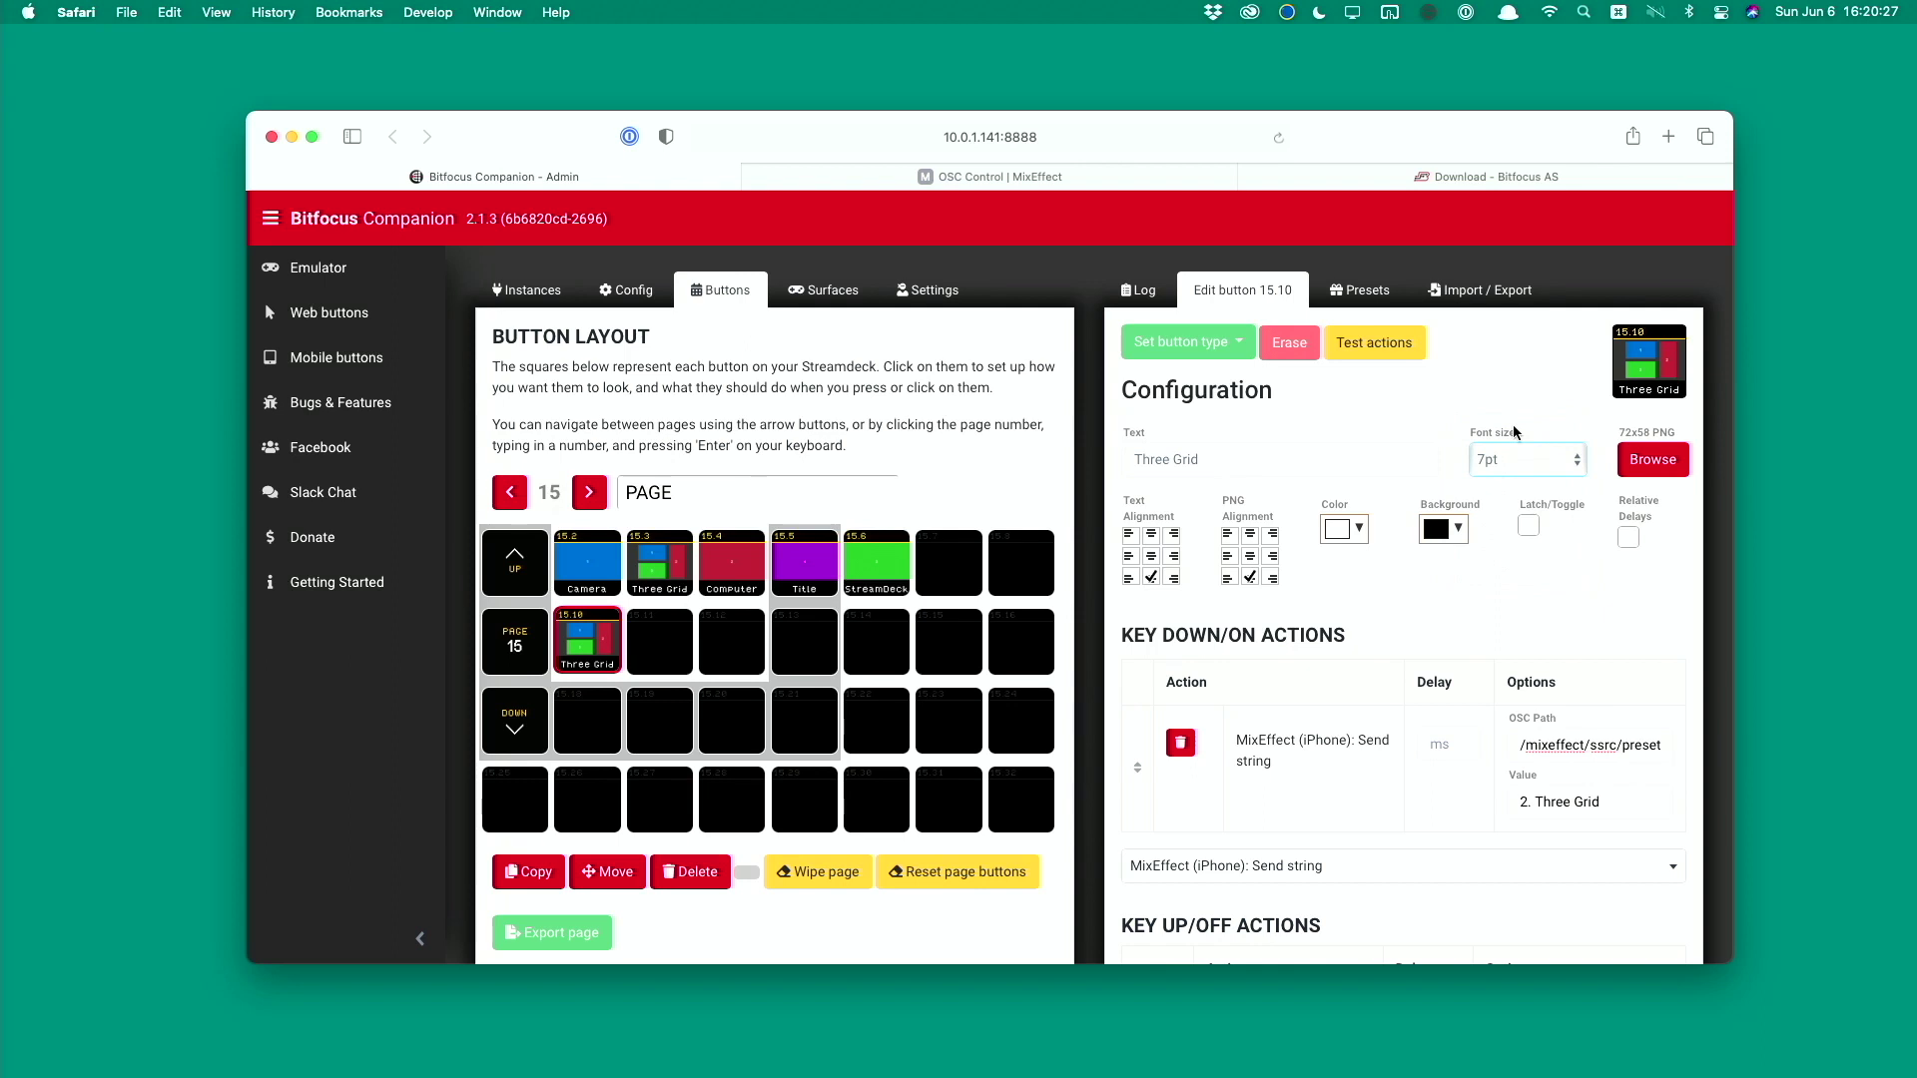